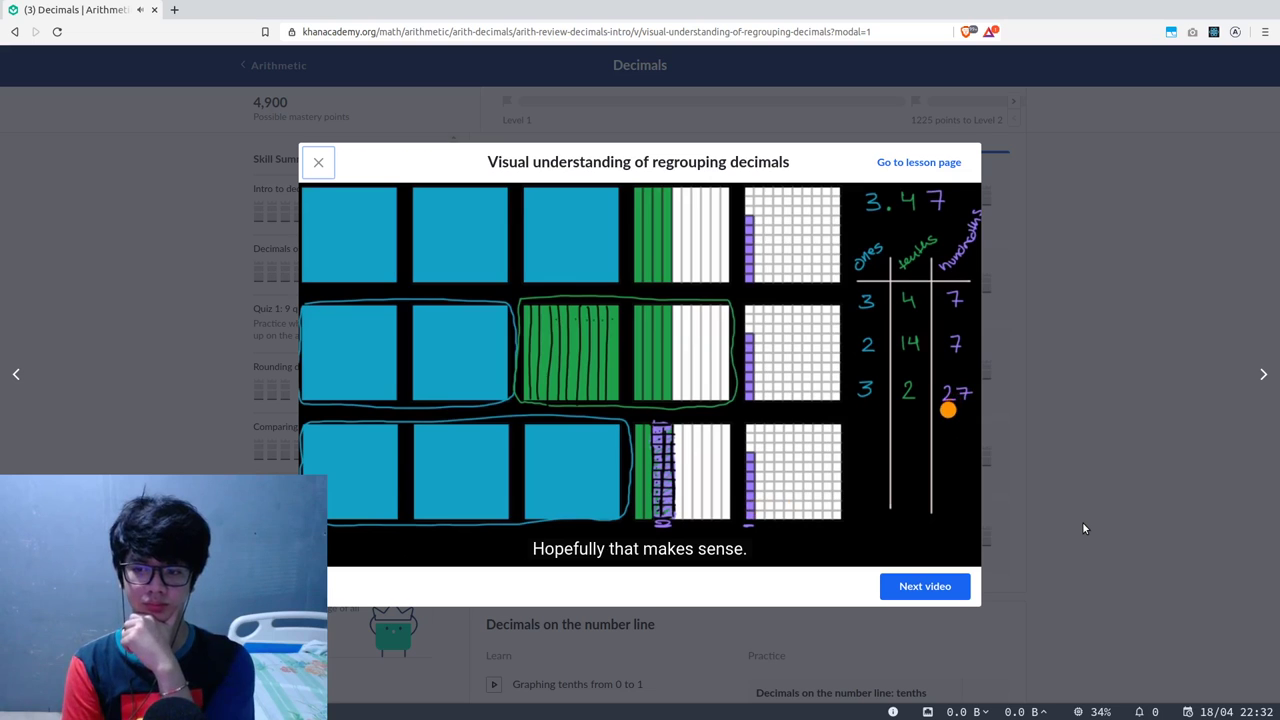
Watch the "Expressing decimals in multiple forms" video to the end and close it.
left_click(1167, 385)
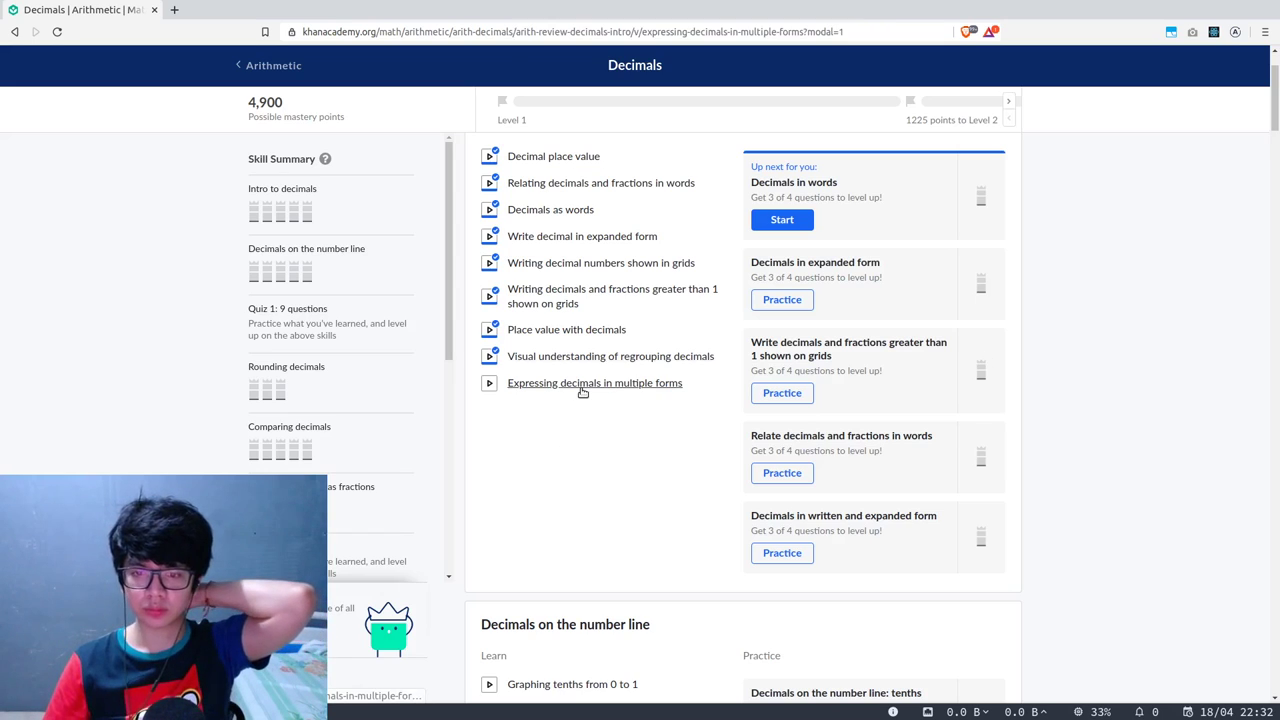
left_click(581, 388)
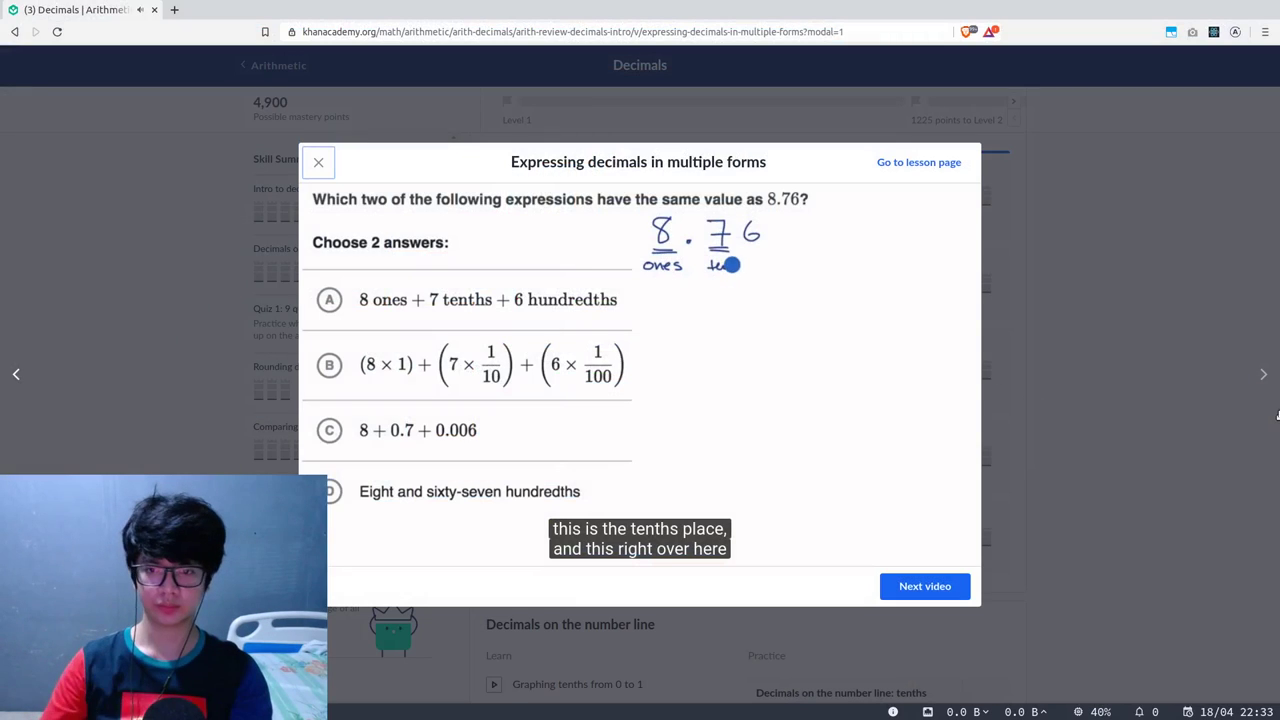
mouse_move(670, 357)
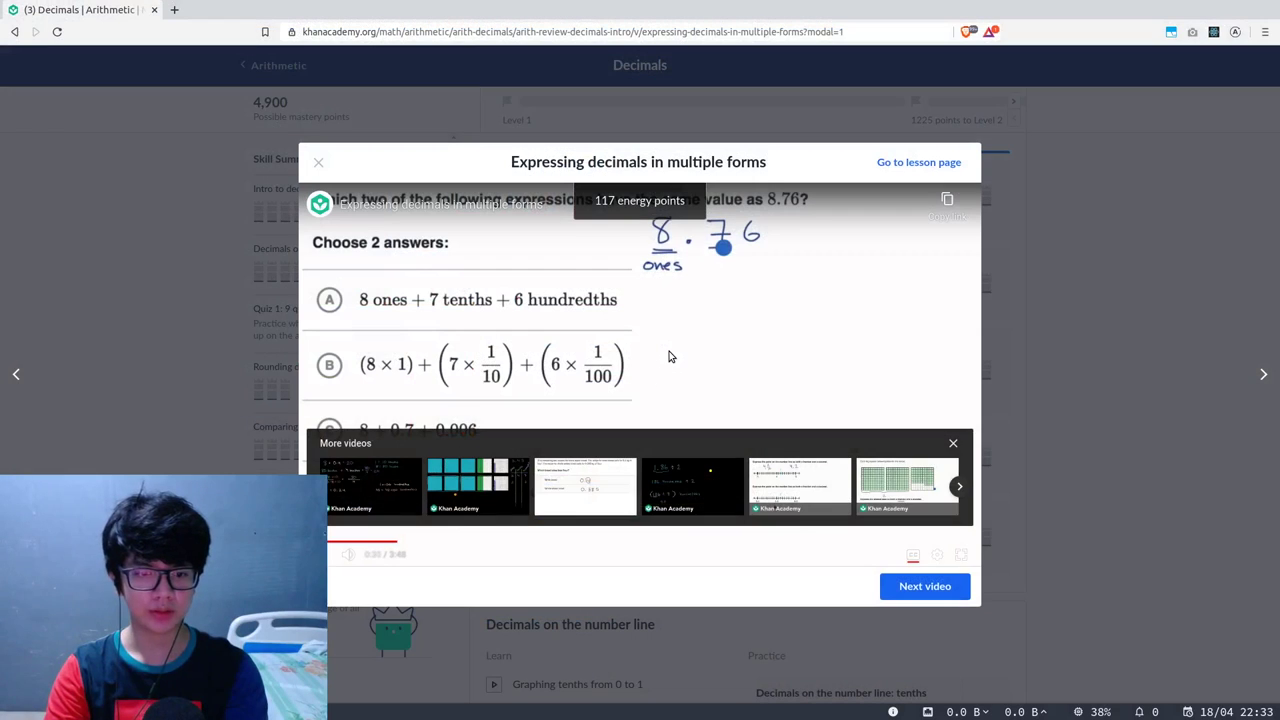
left_click(670, 357)
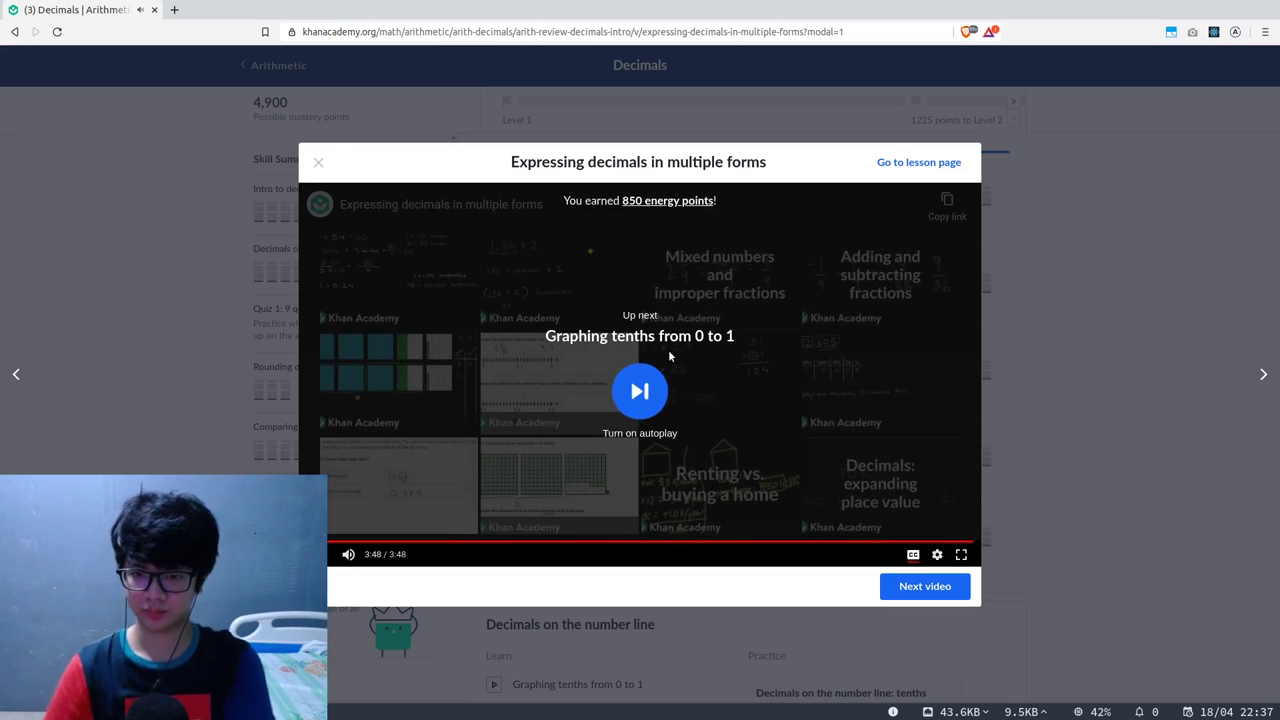
left_click(1108, 365)
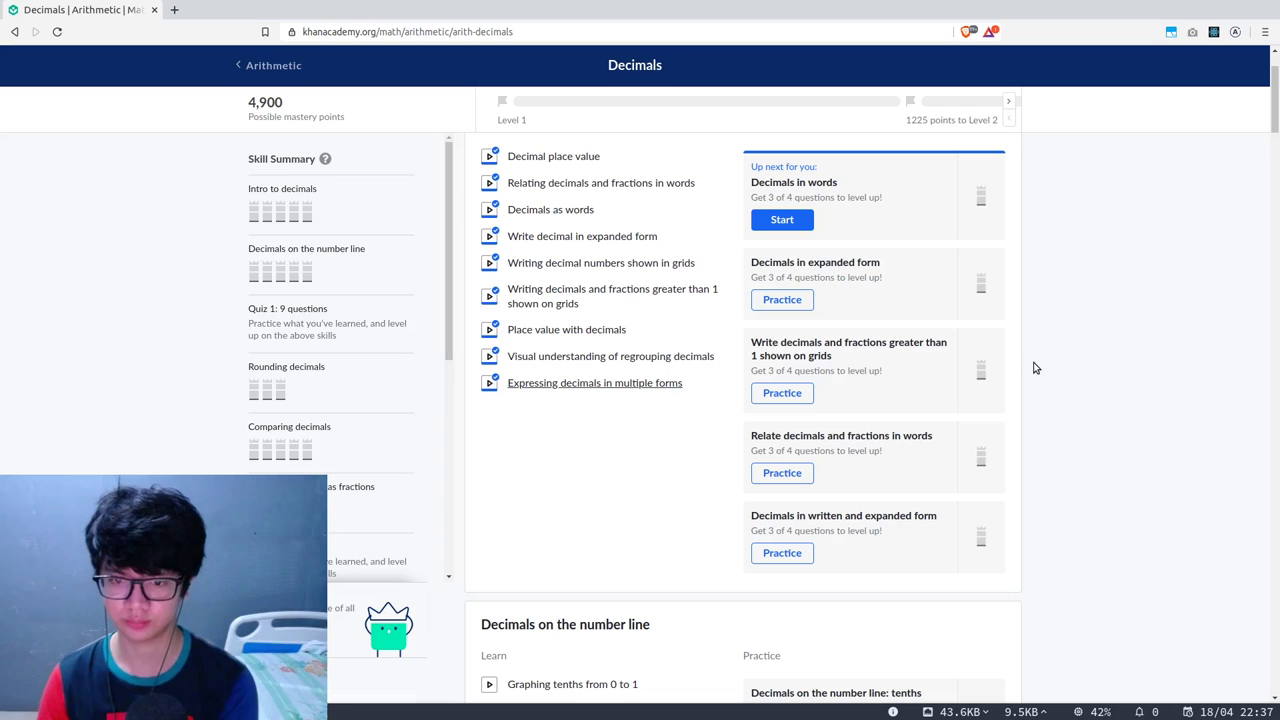
Start the "Decimals in words" practice, submit 0.92 as the decimal for 92 hundredths, and leave the exercise.
left_click(786, 221)
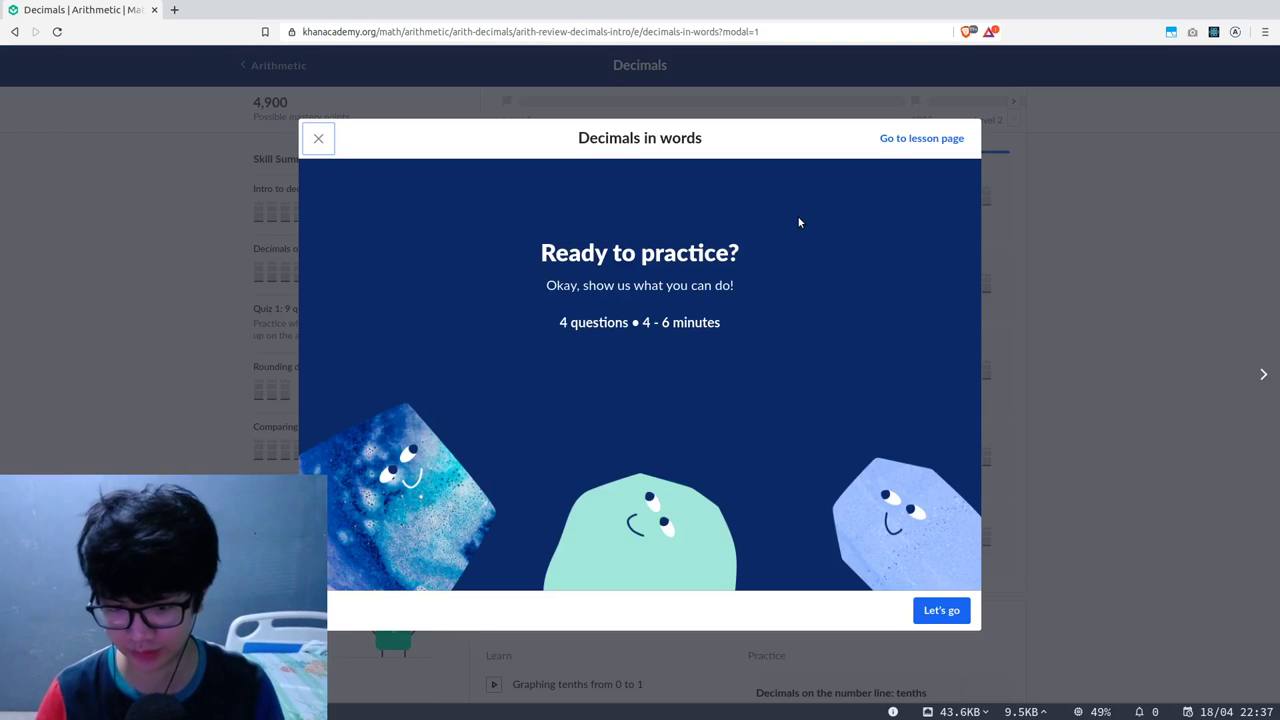
left_click(941, 610)
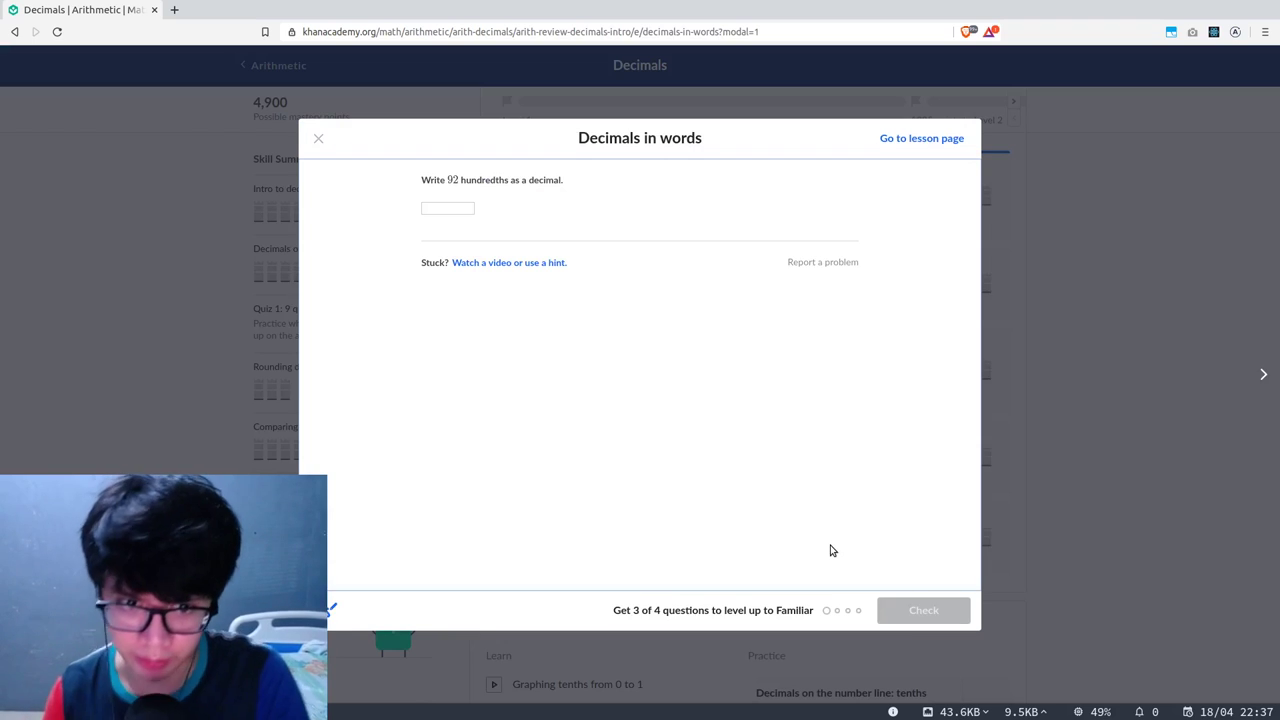
left_click(422, 210)
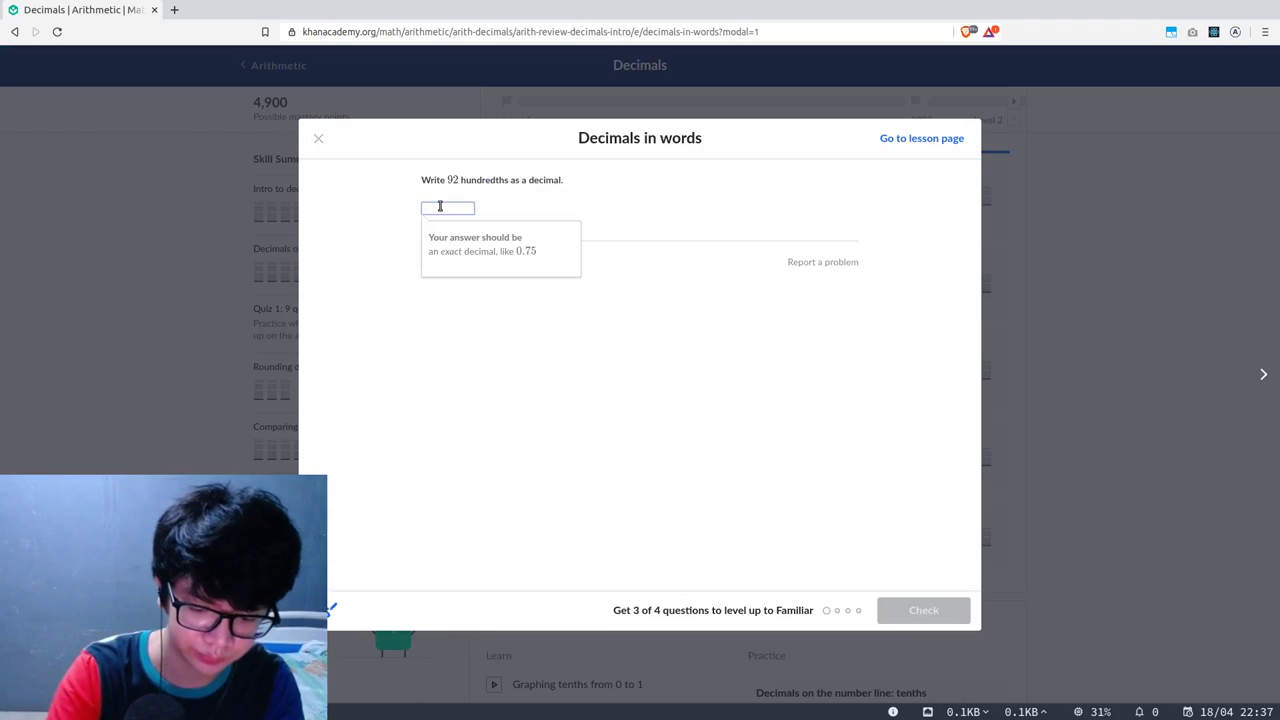
type("0.92")
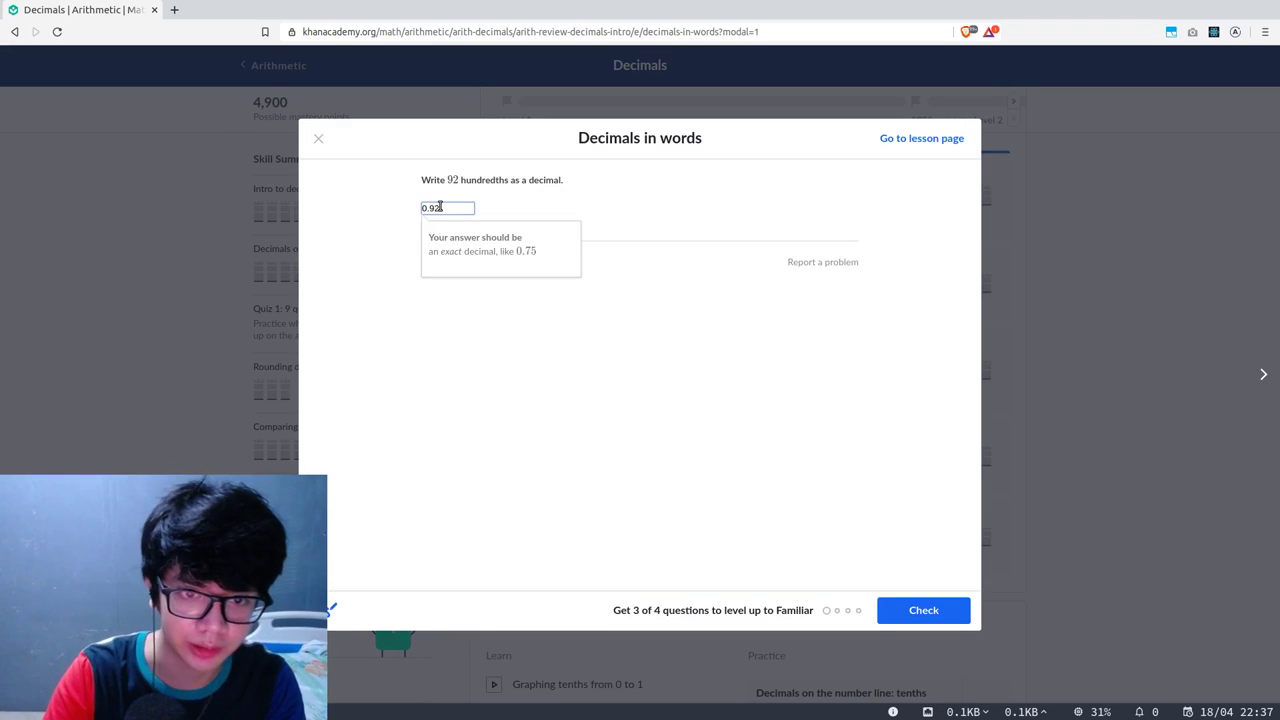
key("Return")
key("Escape")
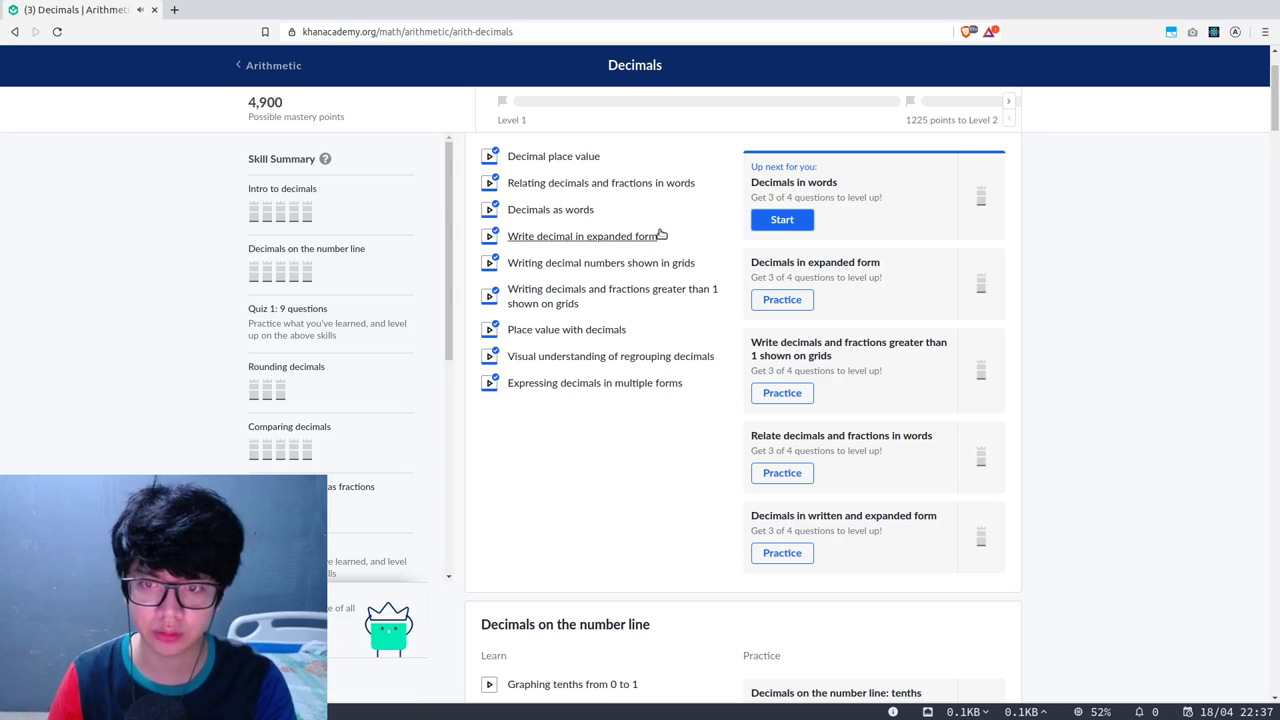
Resume the "Decimals in words" practice and submit "Twenty and eight hundredths" as the wording of 20.08.
left_click(800, 220)
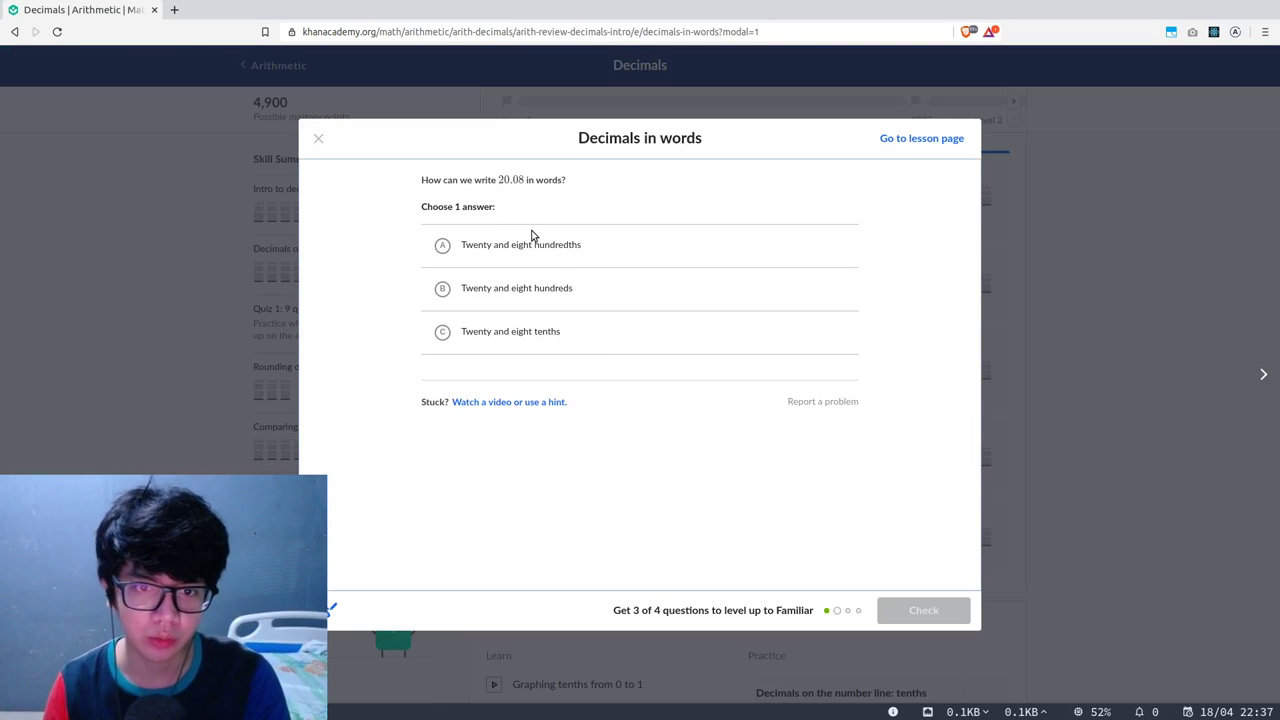
left_click(590, 250)
left_click(916, 610)
left_click(916, 610)
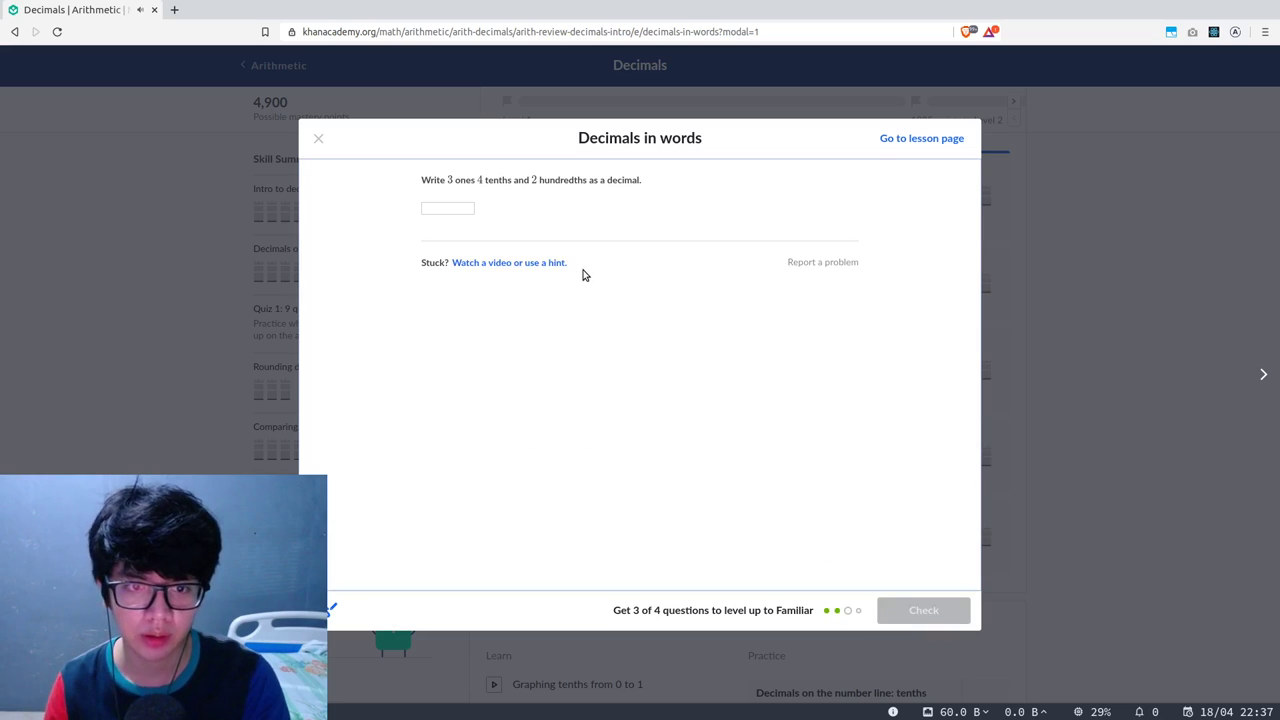
Submit 3.42 as the decimal for 3 ones, 4 tenths and 2 hundredths, and continue to the following question.
left_click(462, 210)
type("3.42")
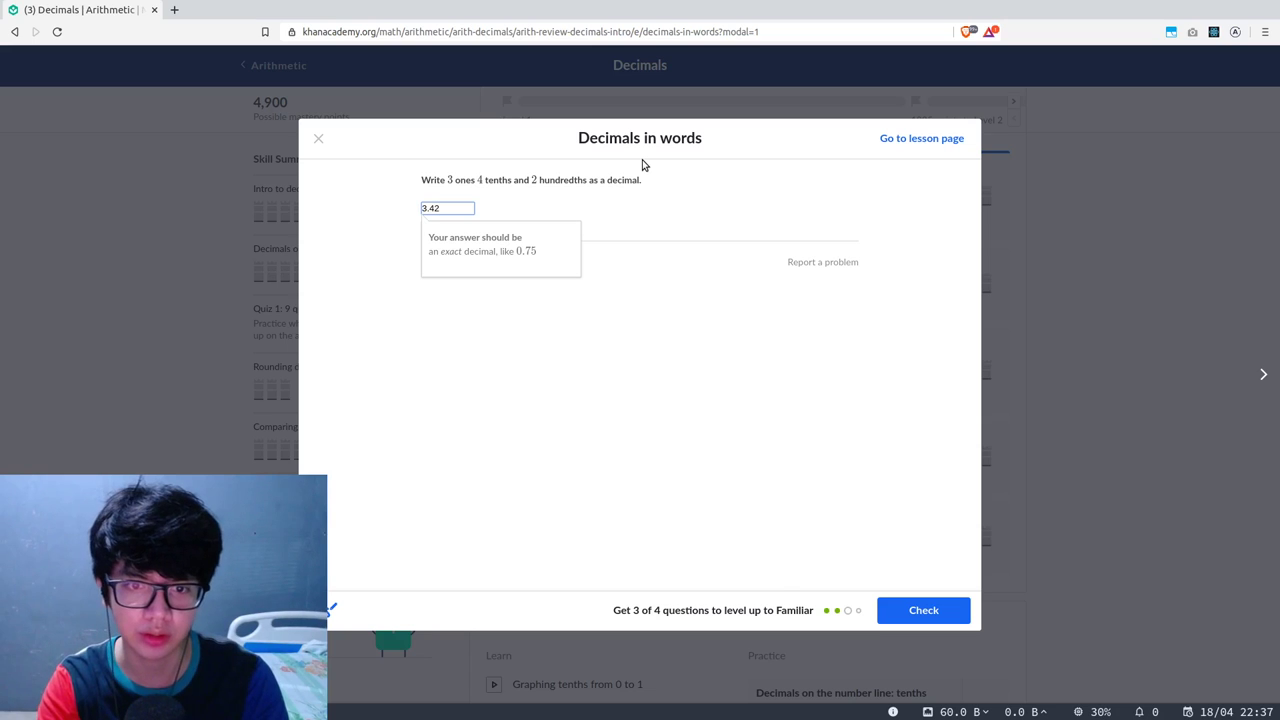
key("Return")
key("Return")
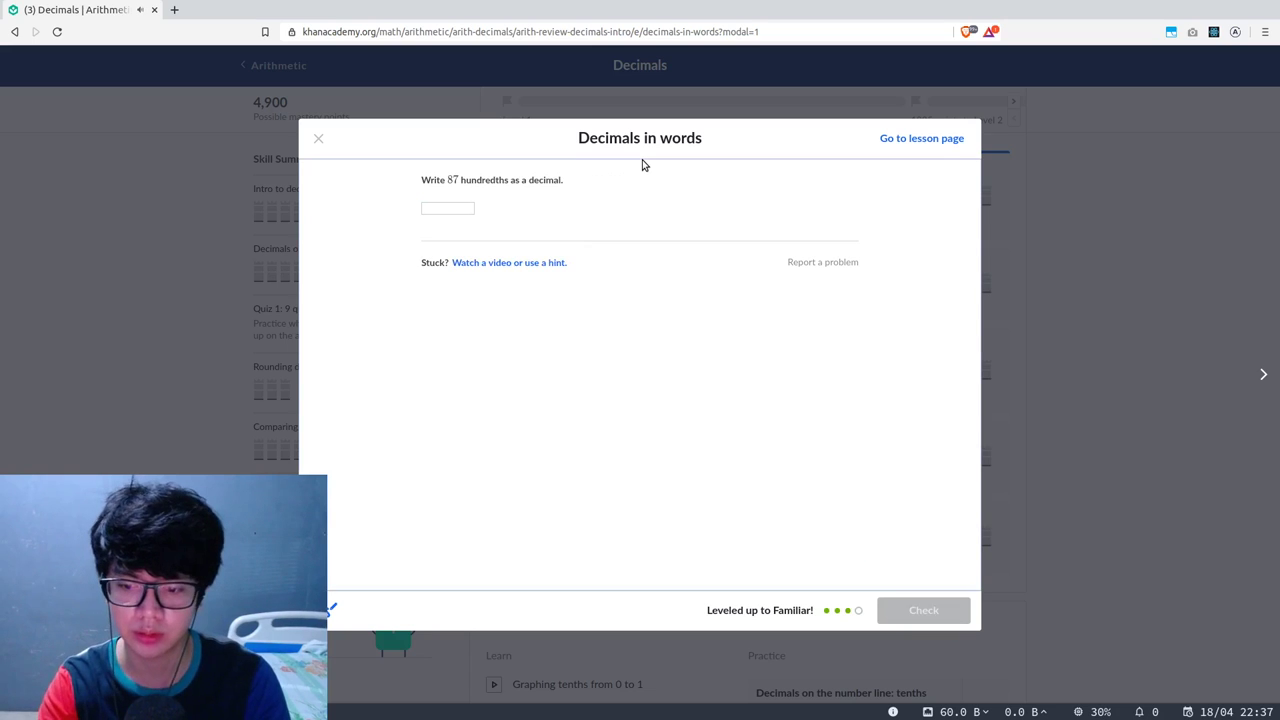
Submit 0.87 as the decimal for 87 hundredths and finish the "Decimals in words" practice.
left_click(473, 206)
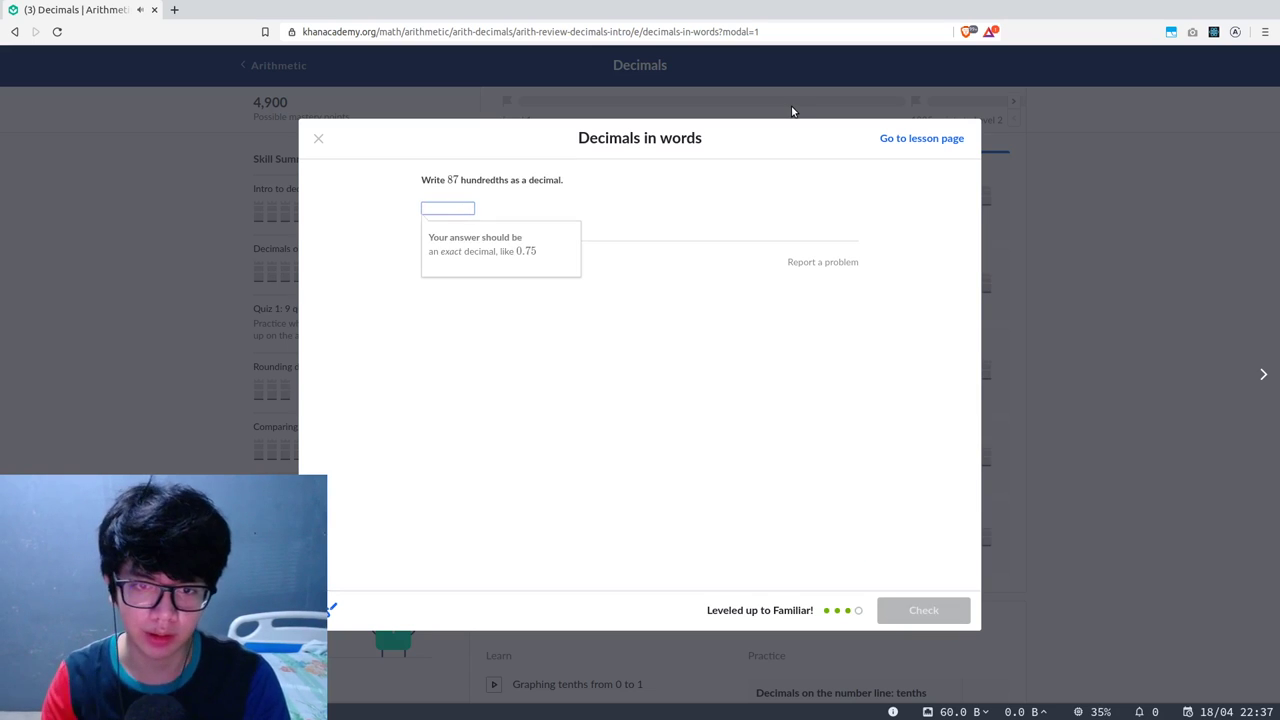
type("0")
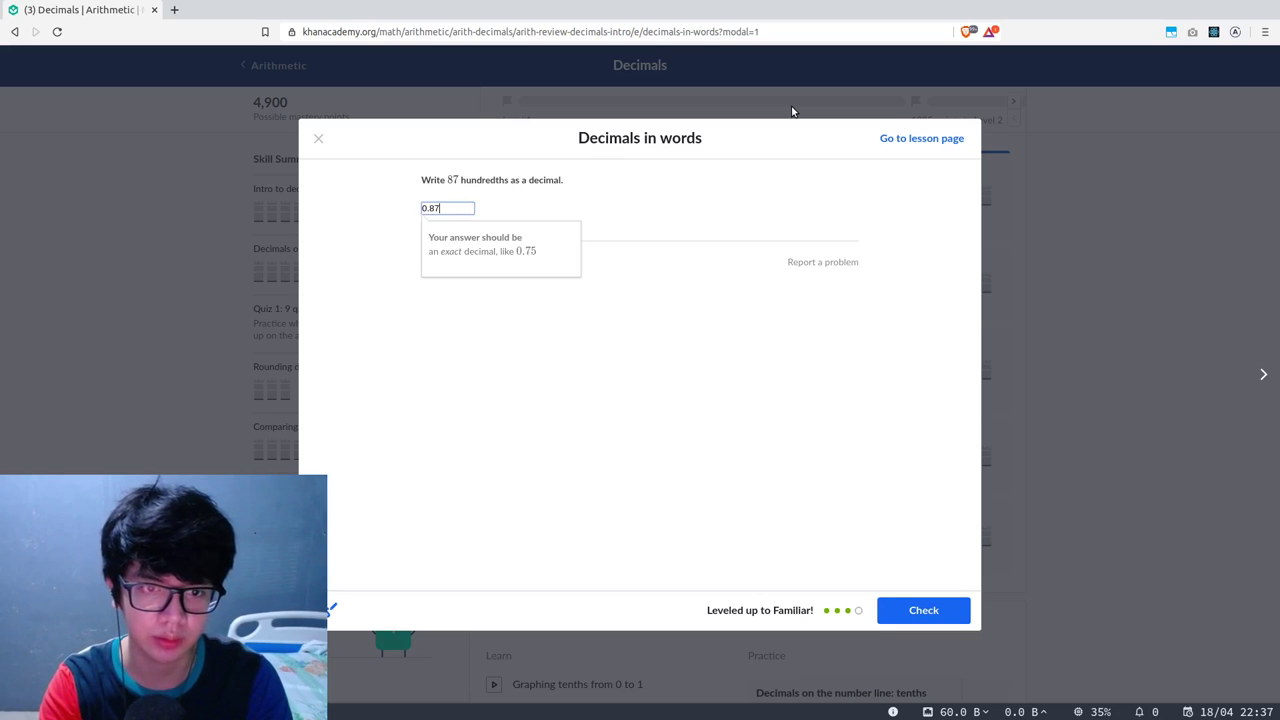
type(".87")
key("Return")
key("Return")
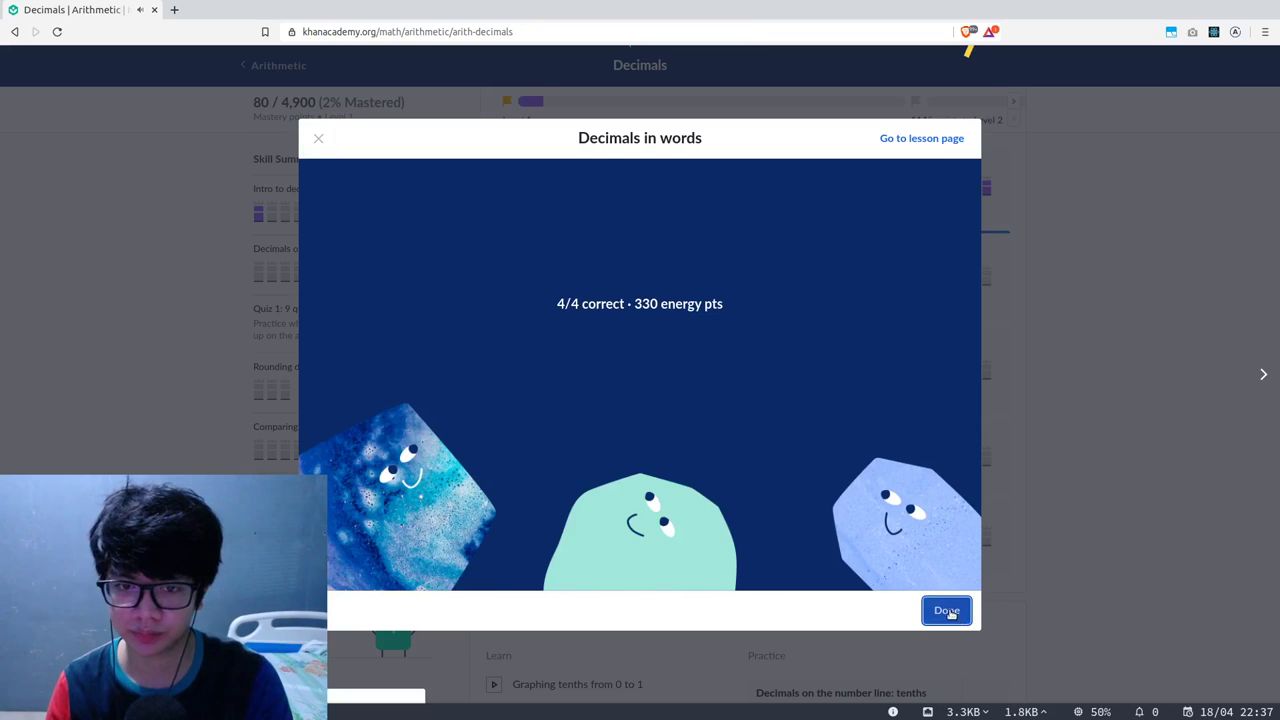
left_click(953, 620)
Start the "Decimals in expanded form" practice and submit (4 × 100) + (9 × 1/10) + (2 × 1/1000) as the expression for 400.902.
left_click(786, 298)
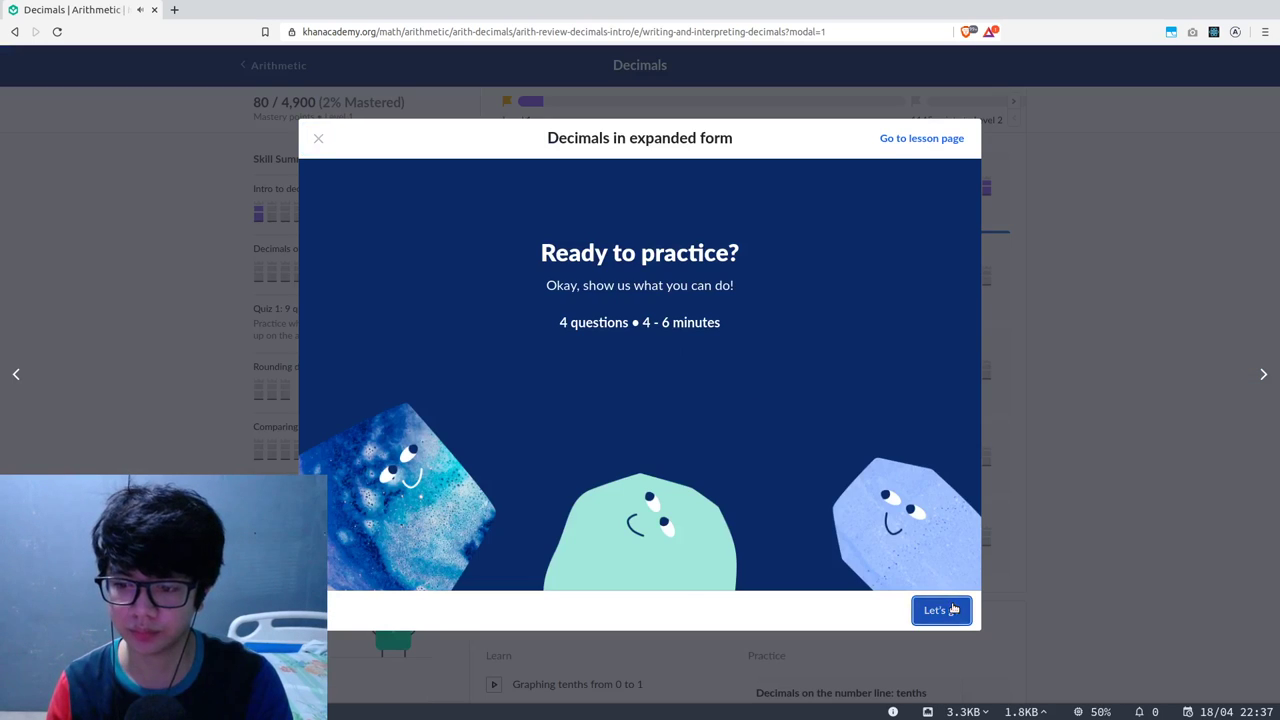
left_click(950, 610)
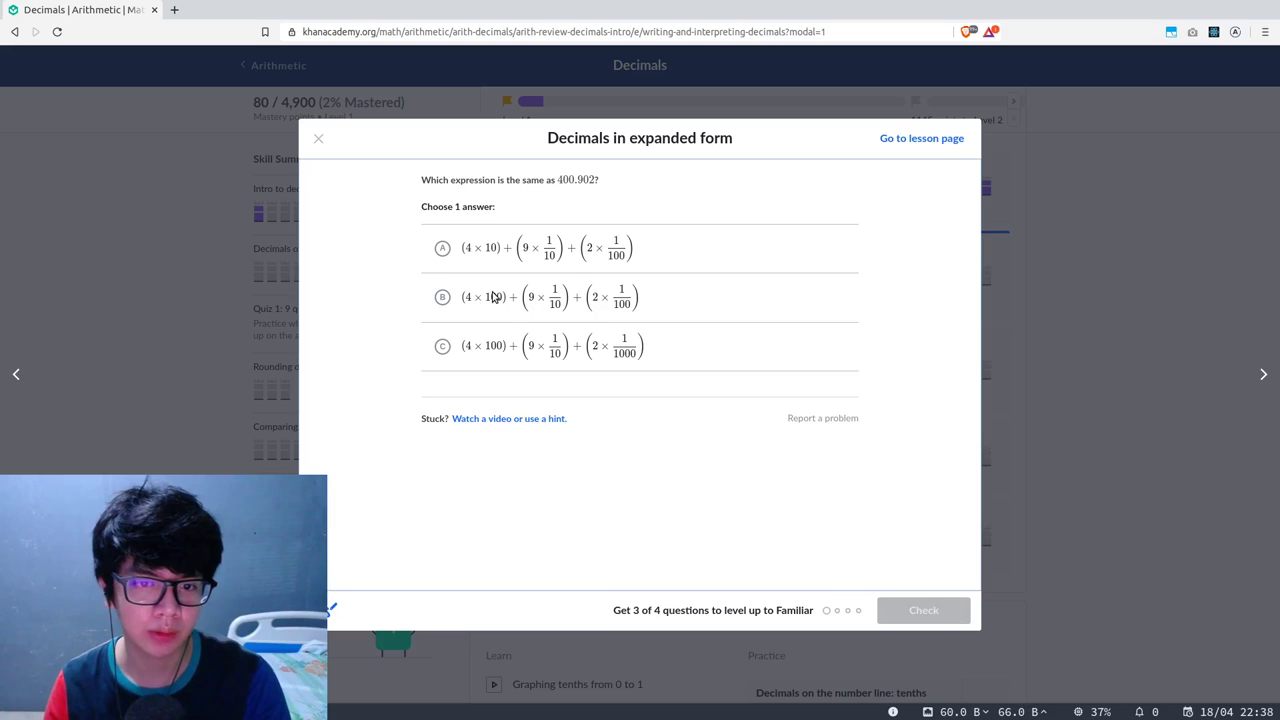
left_click(491, 297)
left_click(496, 320)
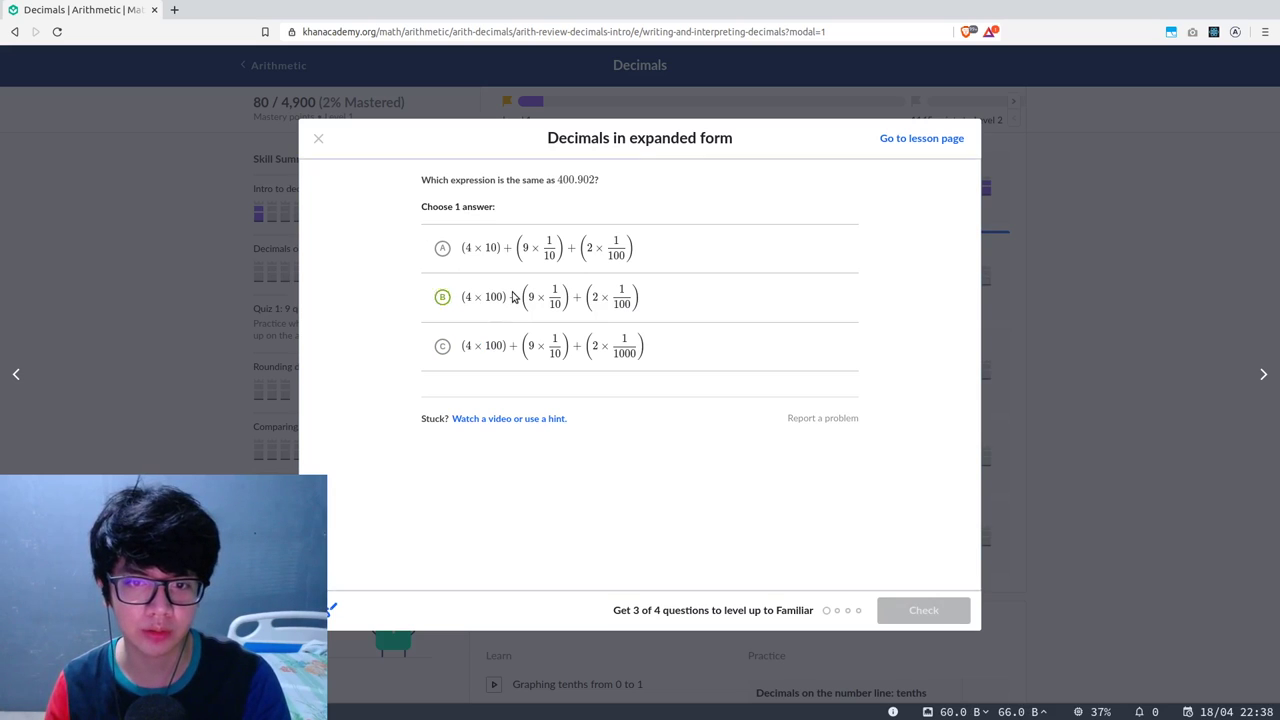
left_click(512, 299)
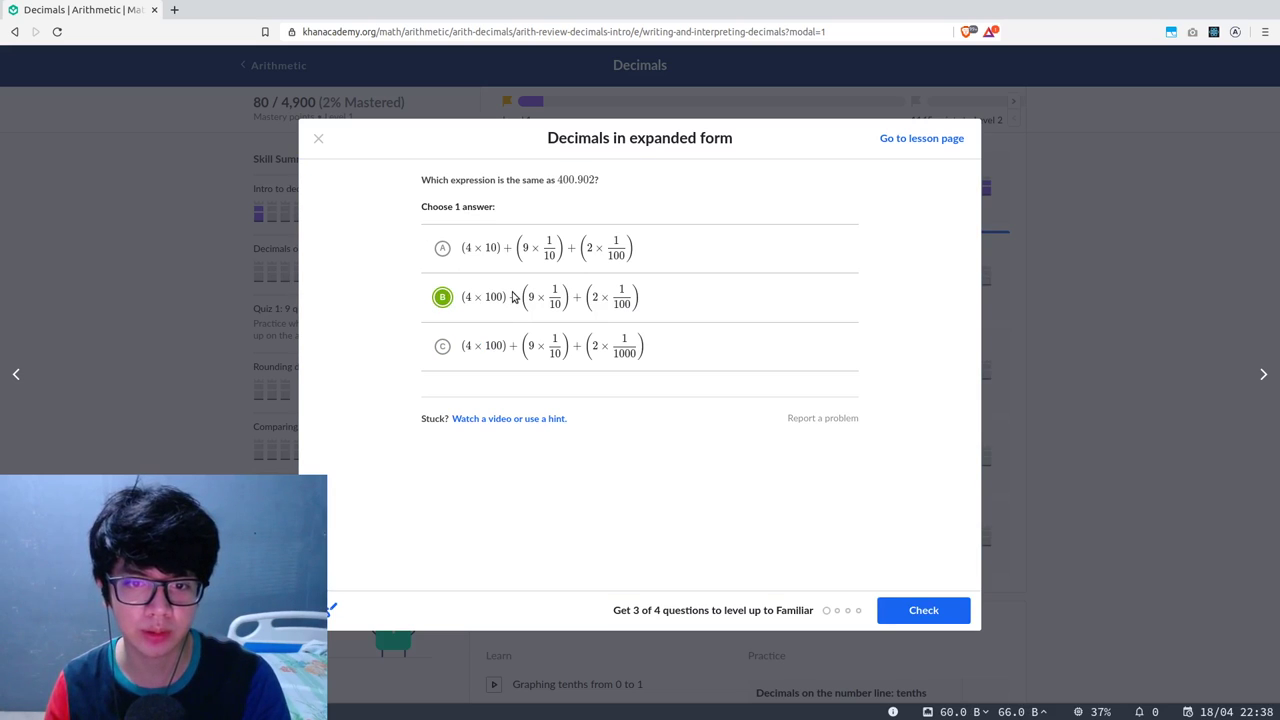
left_click(519, 352)
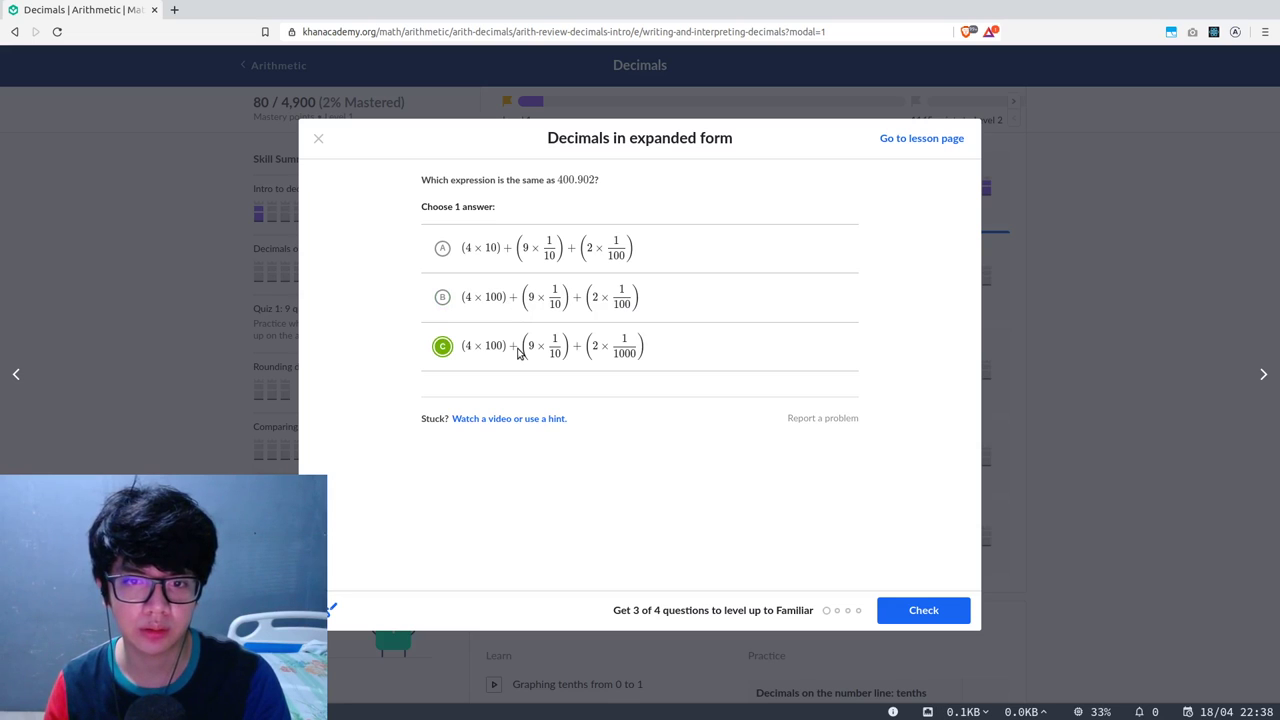
left_click(918, 610)
left_click(920, 610)
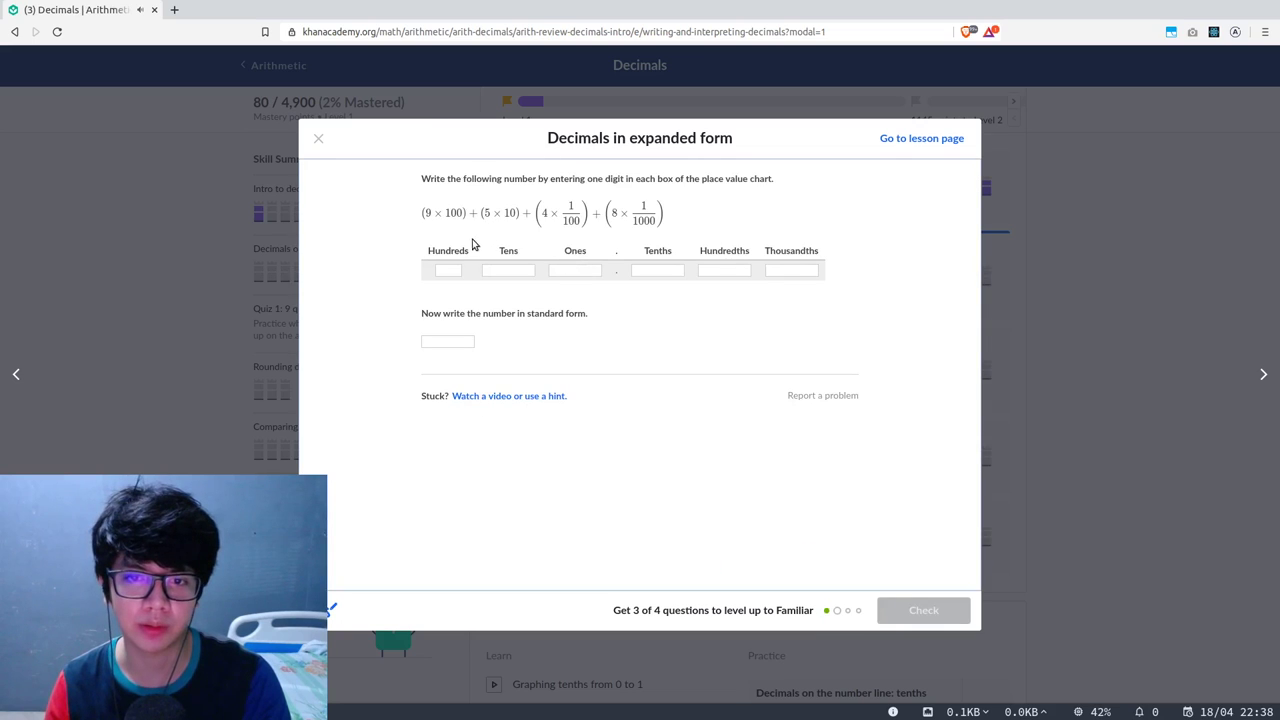
Fill the place value chart with 9 hundreds, 5 tens, 0 ones, 4 hundredths and 8 thousandths.
left_click(459, 270)
type("9")
left_click(525, 271)
type("5")
left_click(585, 271)
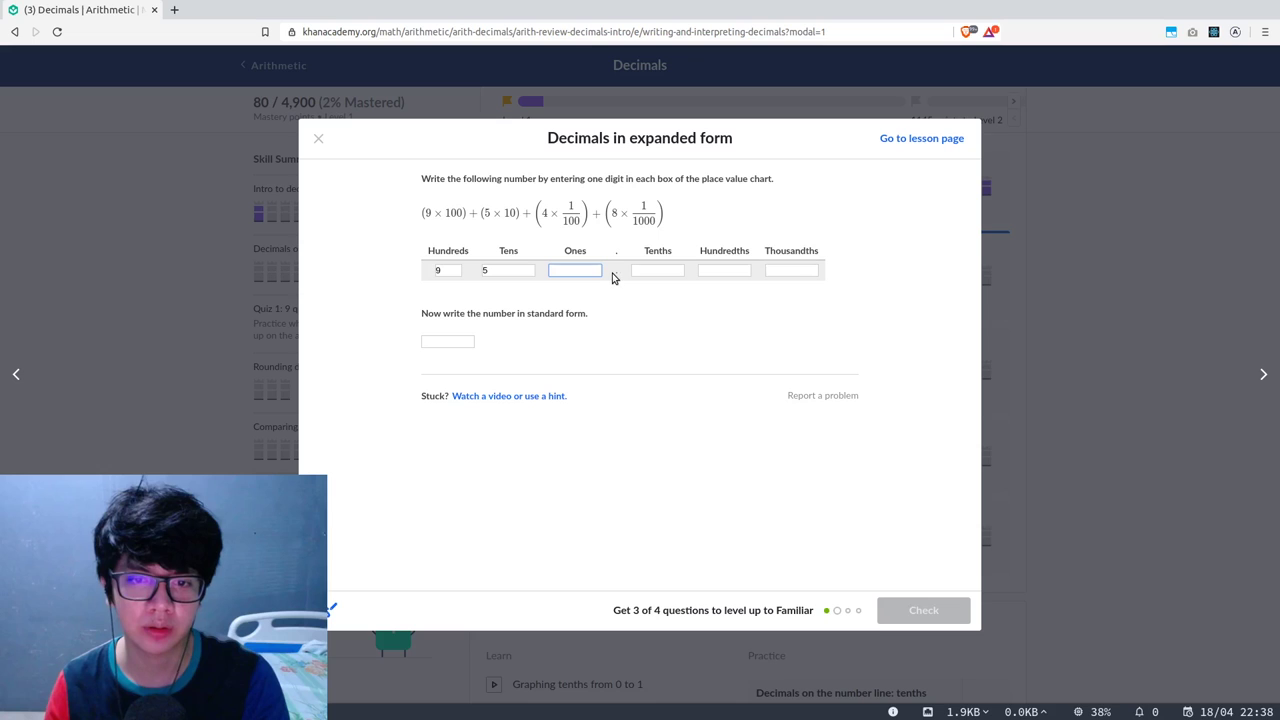
type("0")
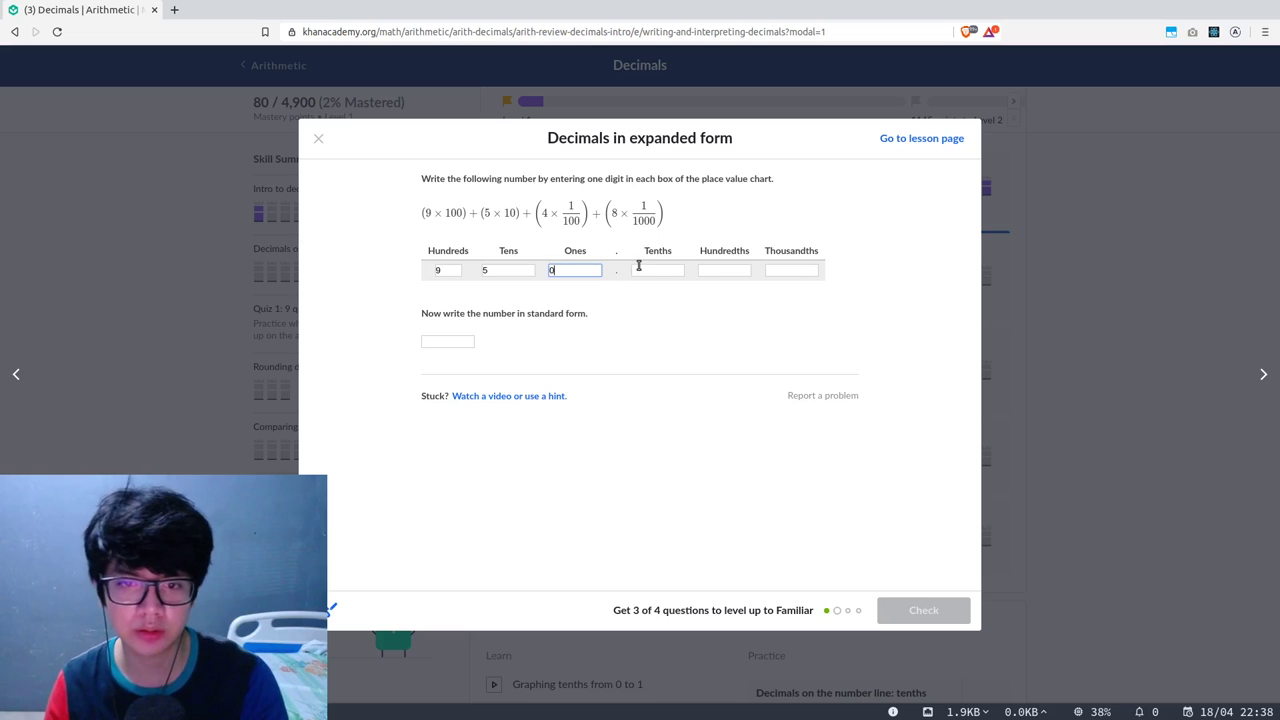
left_click(732, 268)
type("4")
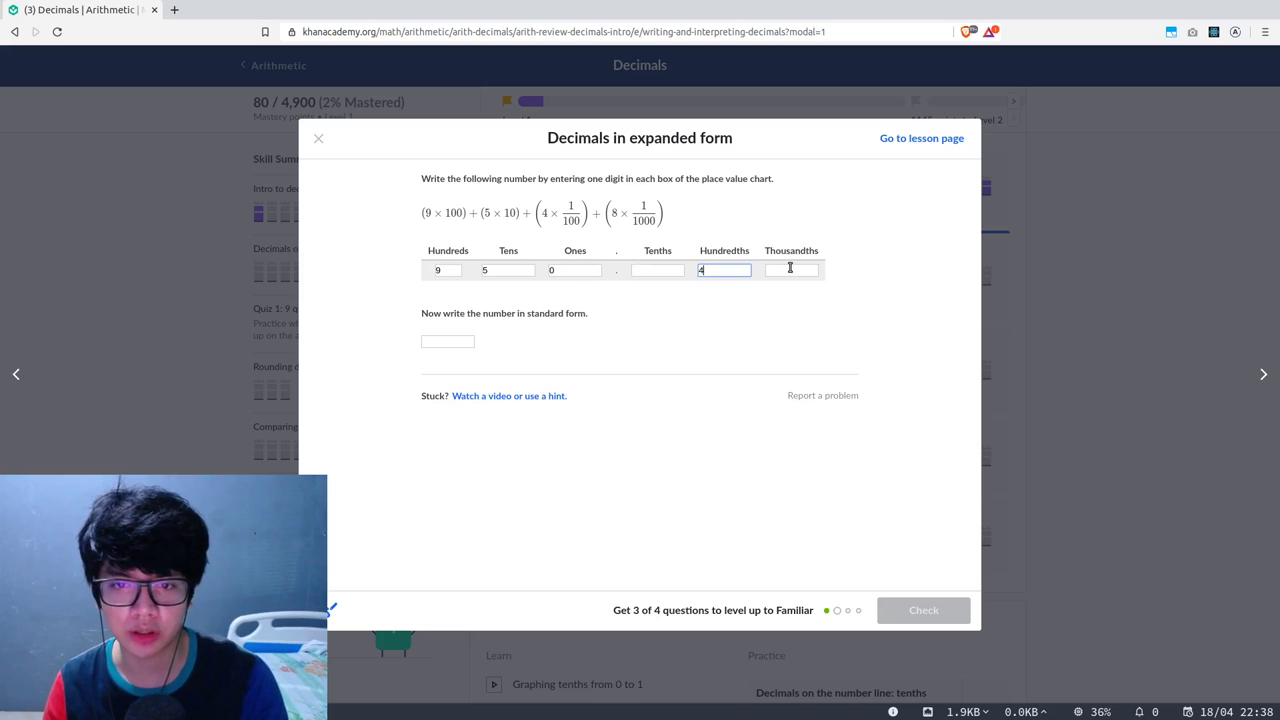
left_click(790, 268)
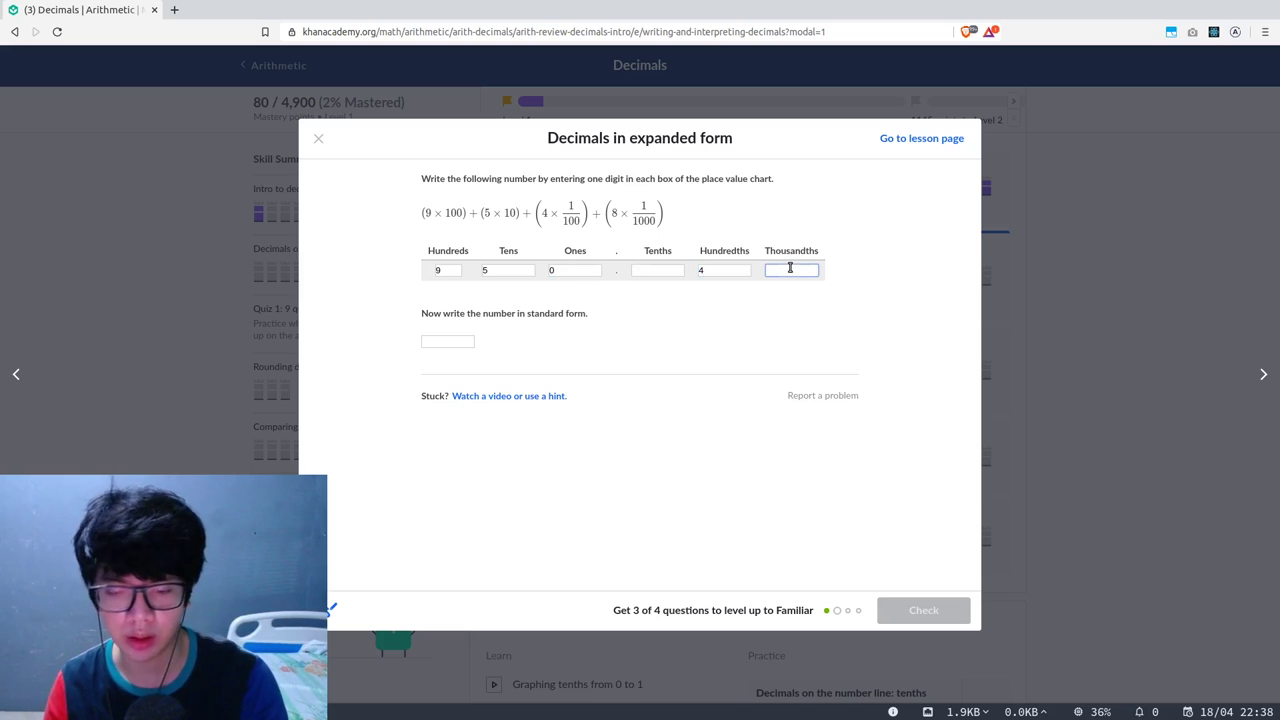
Enter 950.048 as the standard form, put 0 in the chart's tenths place, and submit the answer.
left_click(464, 339)
type("950.0")
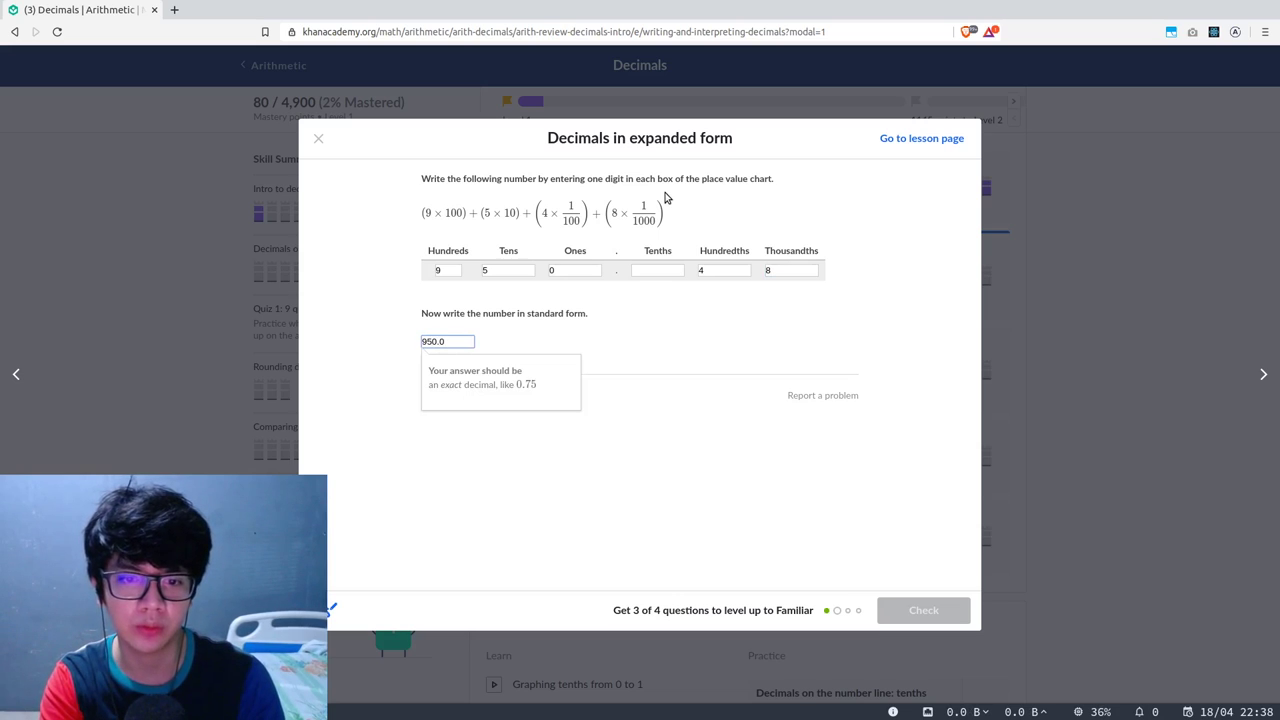
type("48")
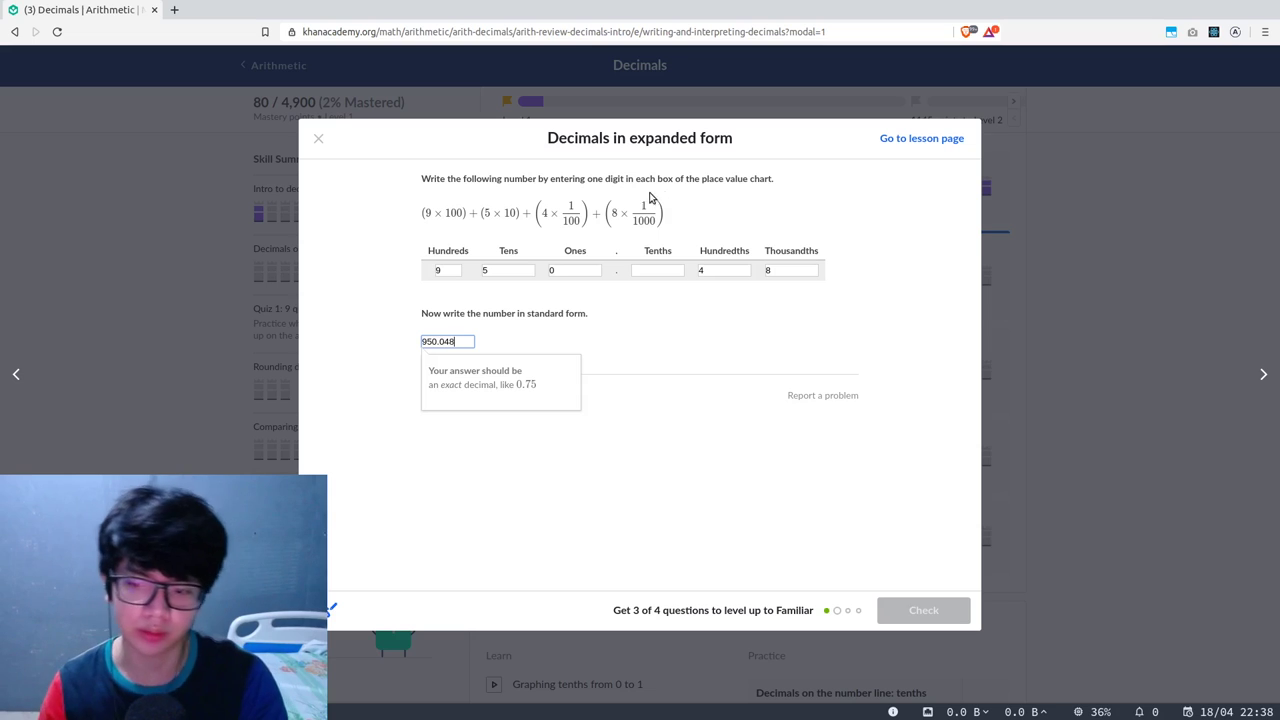
left_click(659, 267)
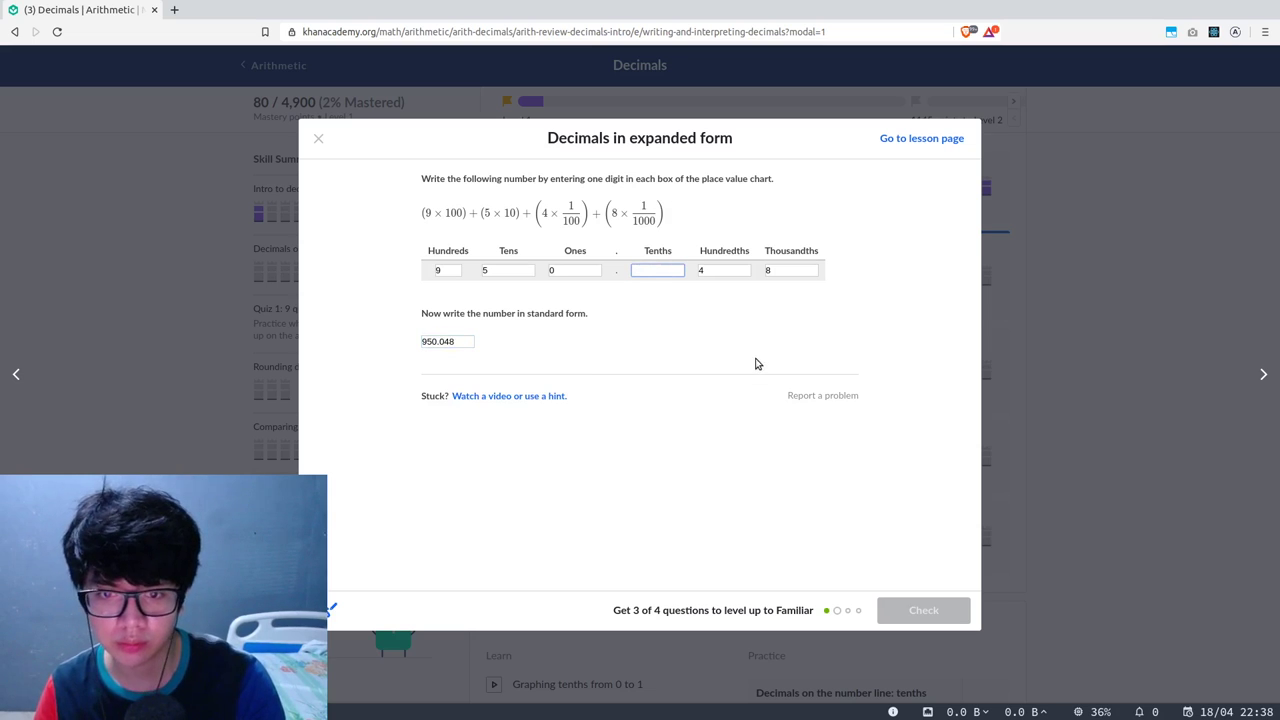
type("0")
left_click(920, 610)
left_click(920, 610)
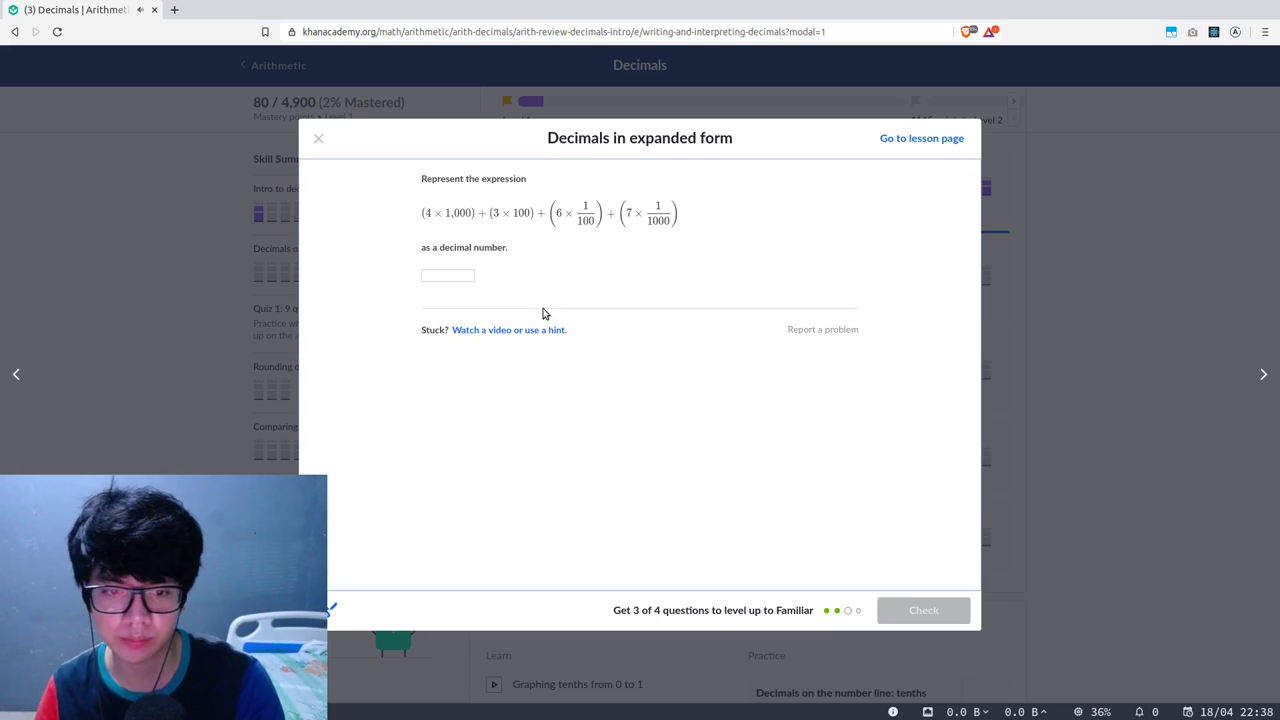
Submit 4300.067 as the decimal for the expression (4 × 1,000) + (3 × 100) + (6 × 1/100) + (7 × 1/1000).
left_click(452, 277)
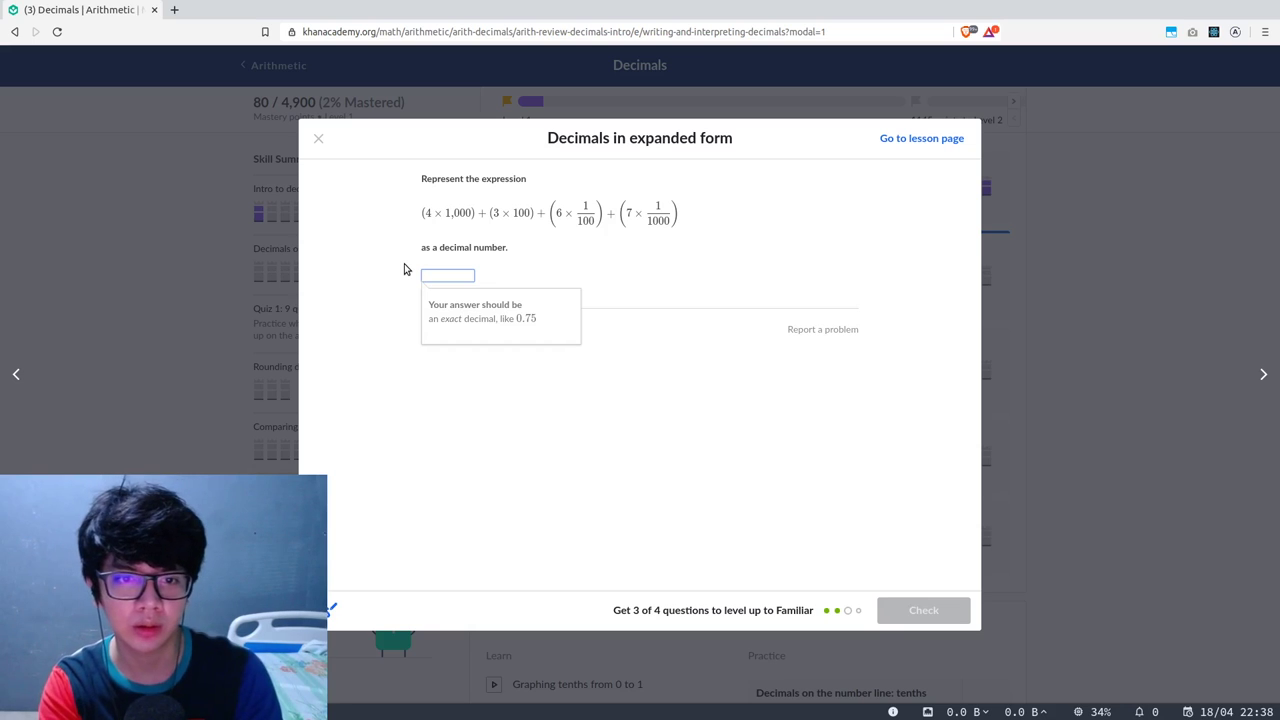
type("4300.0")
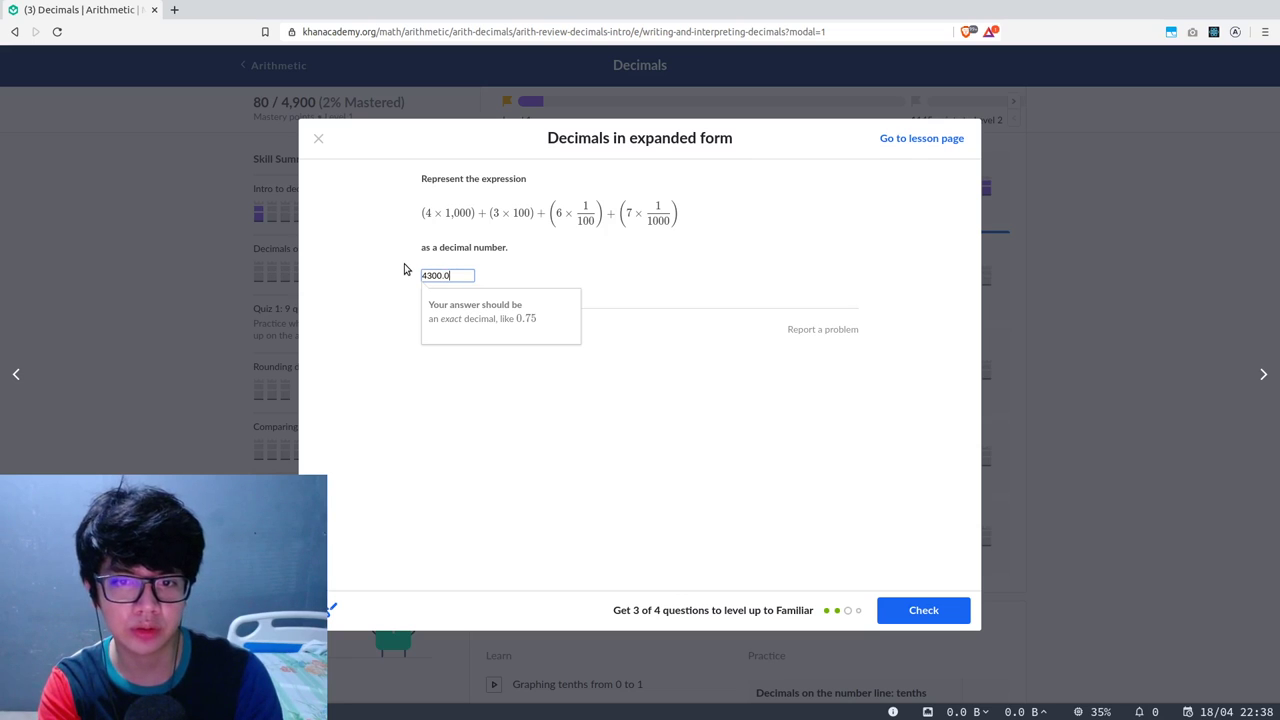
type("7")
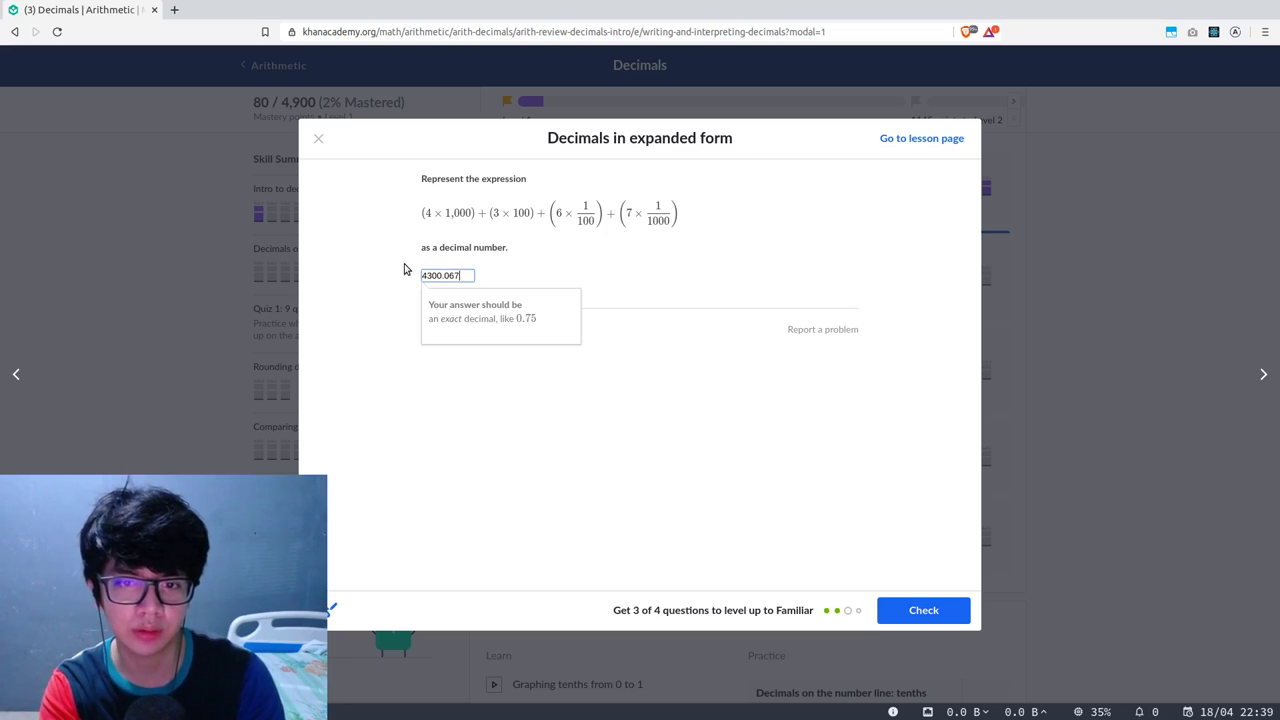
key("Return")
key("Return")
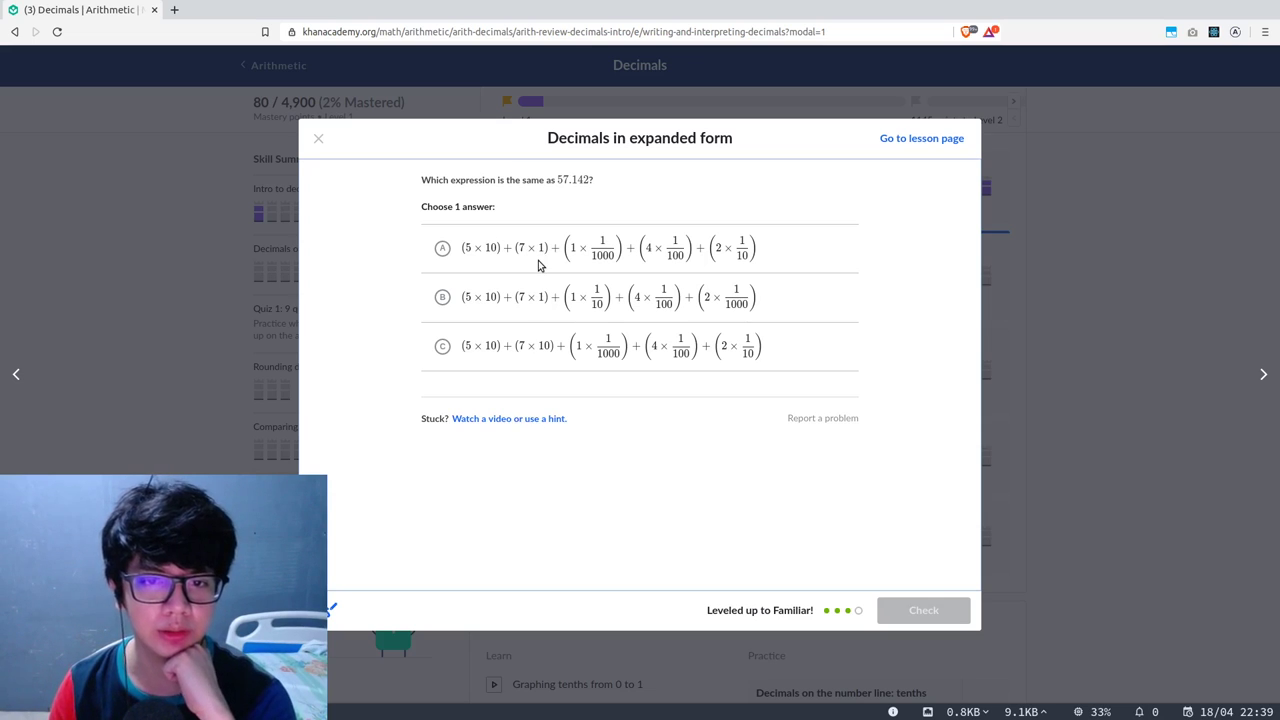
Submit (5 × 10) + (7 × 1) + (1 × 1/10) + (4 × 1/100) + (2 × 1/1000) for 57.142 and finish the practice.
left_click(610, 315)
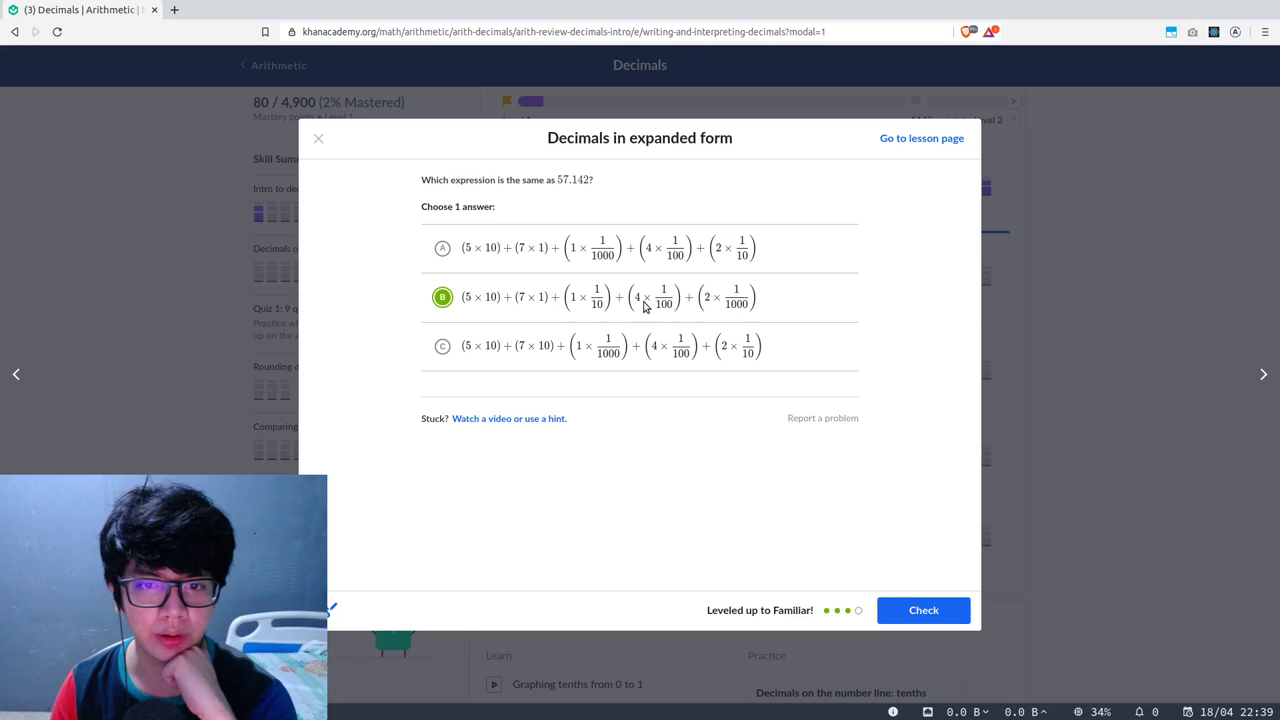
left_click(930, 610)
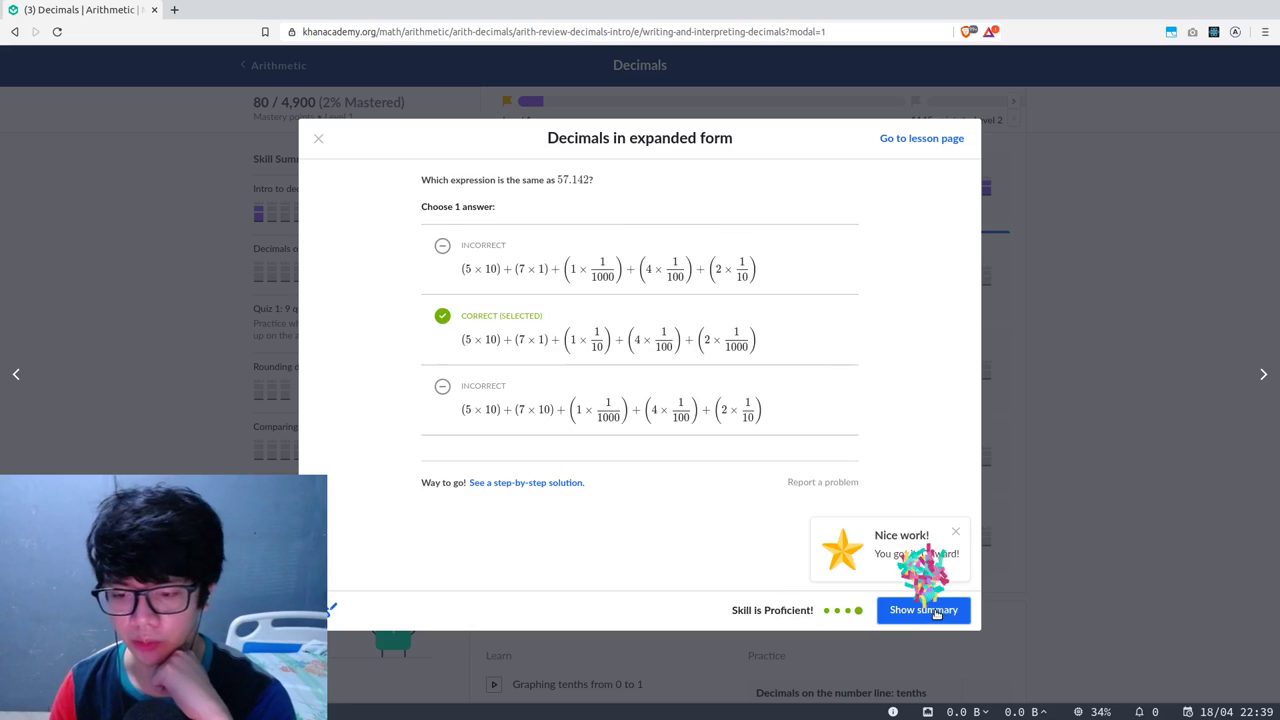
left_click(933, 610)
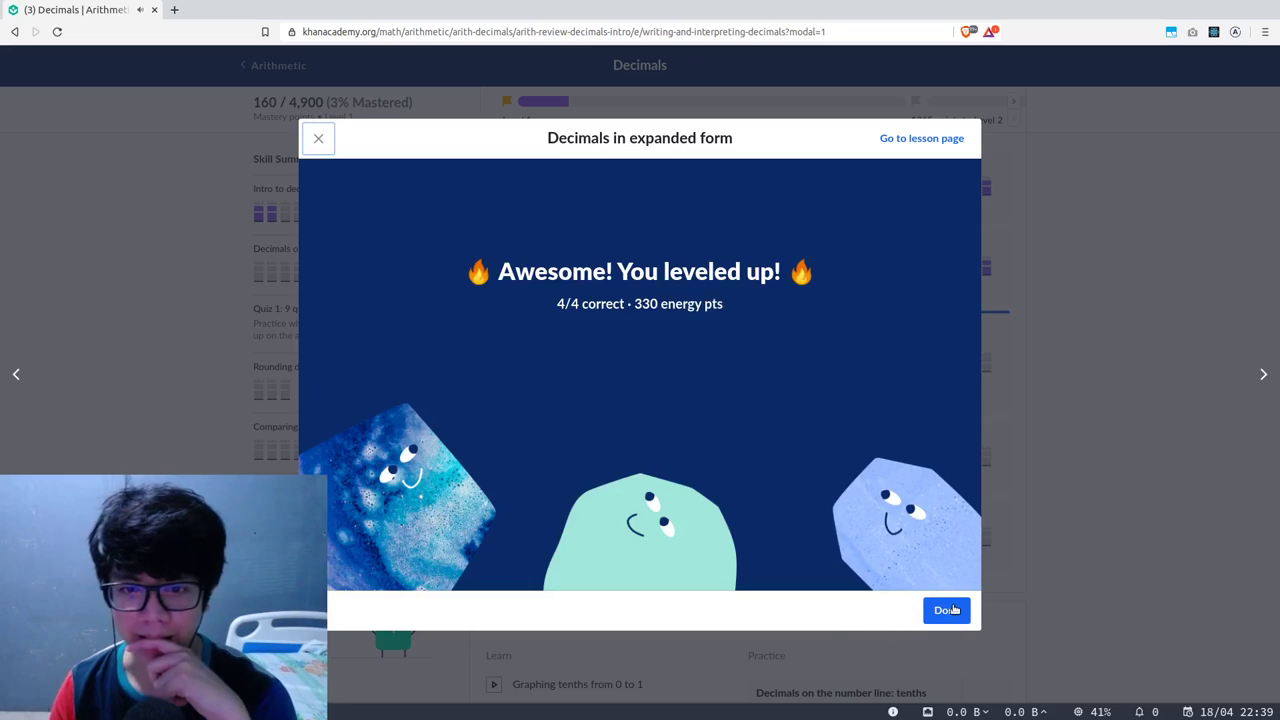
left_click(948, 610)
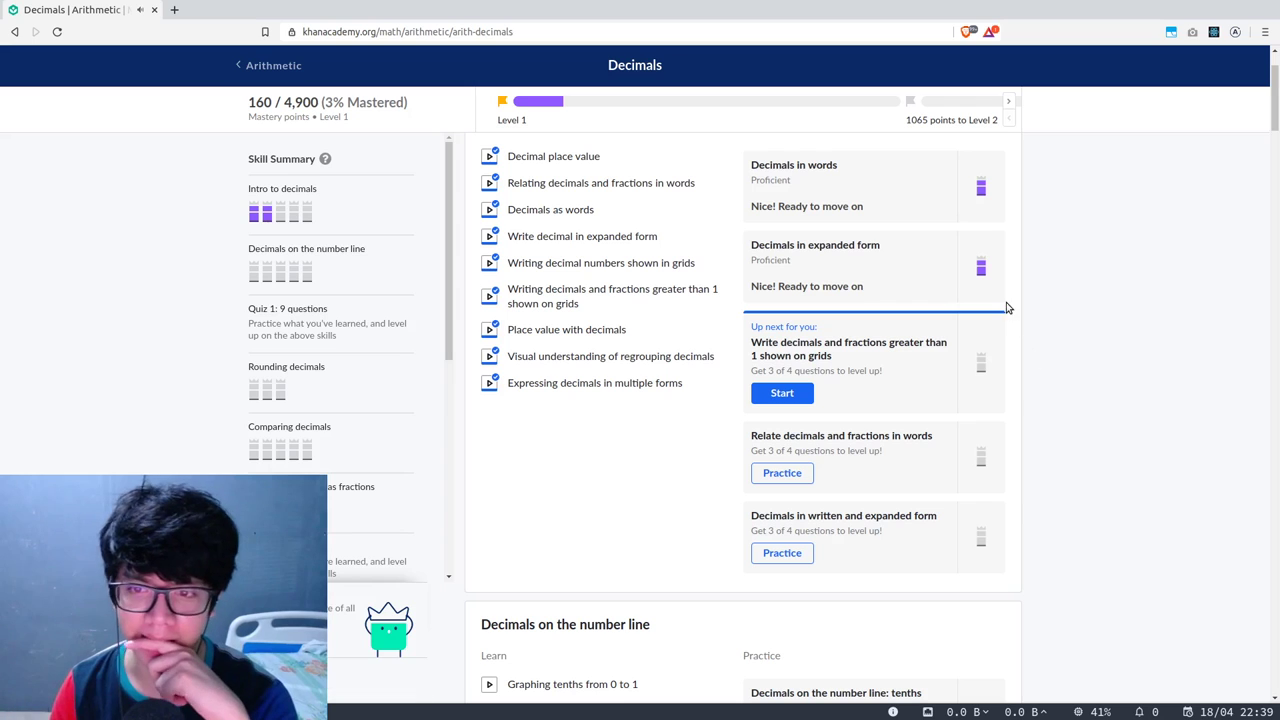
Start the "Write decimals and fractions greater than 1 shown on grids" practice.
scroll(900, 340, "down", 3)
scroll(808, 371, "up", 3)
left_click(798, 380)
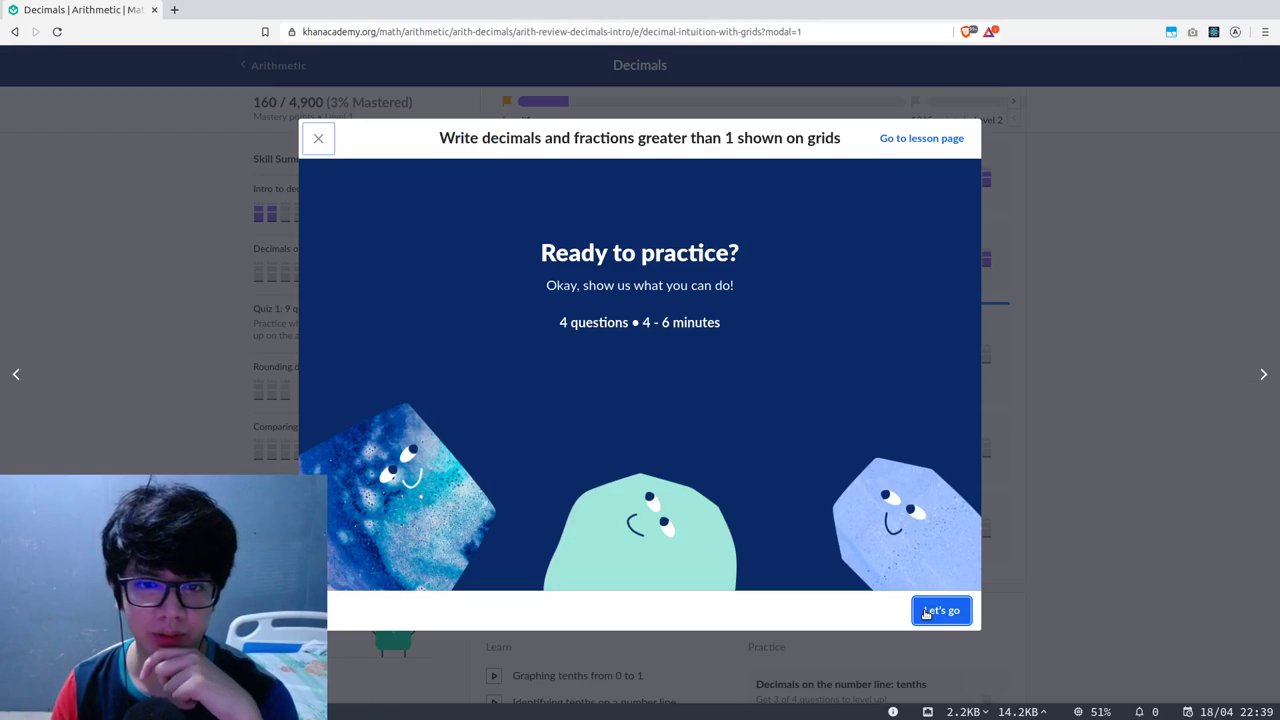
left_click(938, 618)
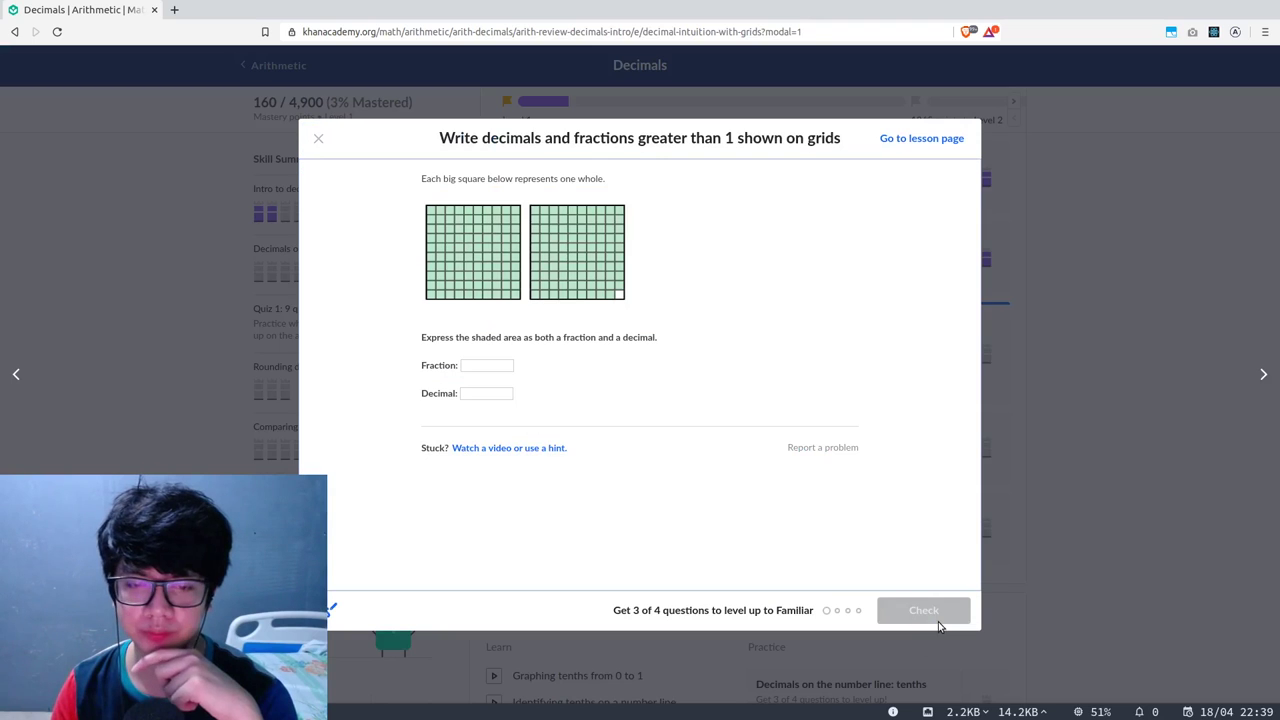
Submit 1 99/100 as the fraction and 1.99 as the decimal for the shaded area, and go on to the following question.
left_click(473, 367)
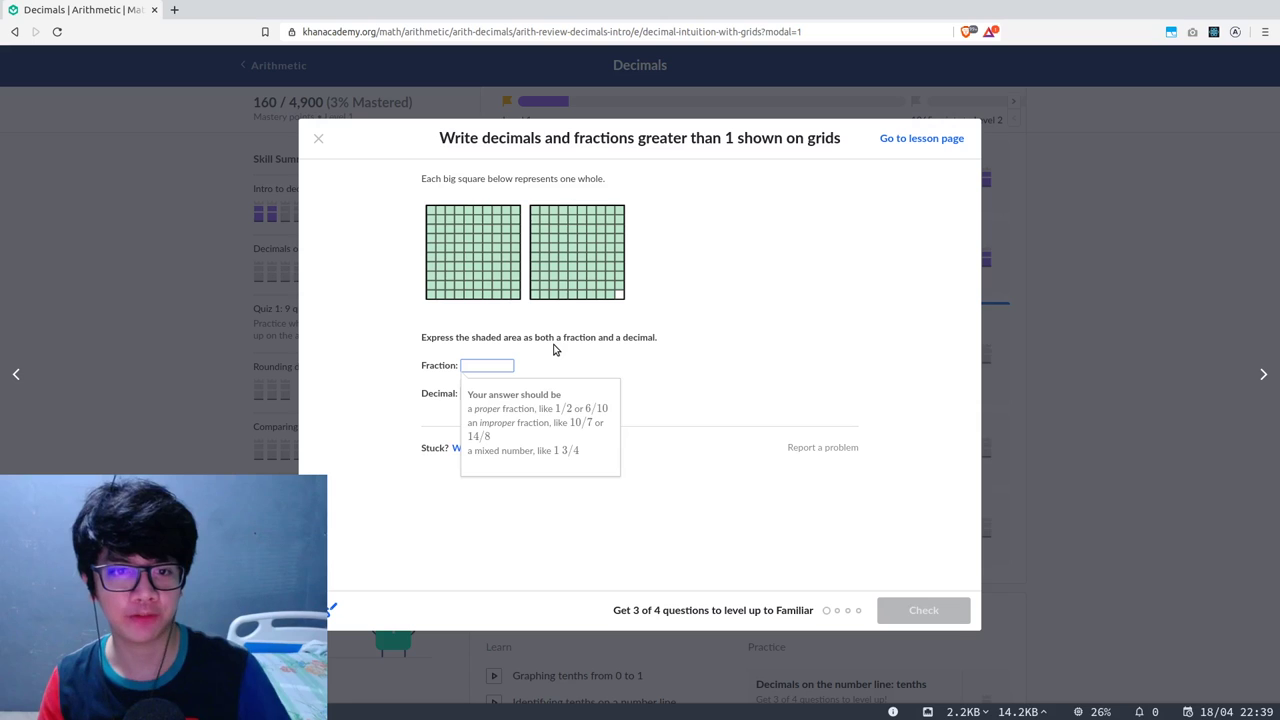
left_click(516, 366)
left_click(508, 366)
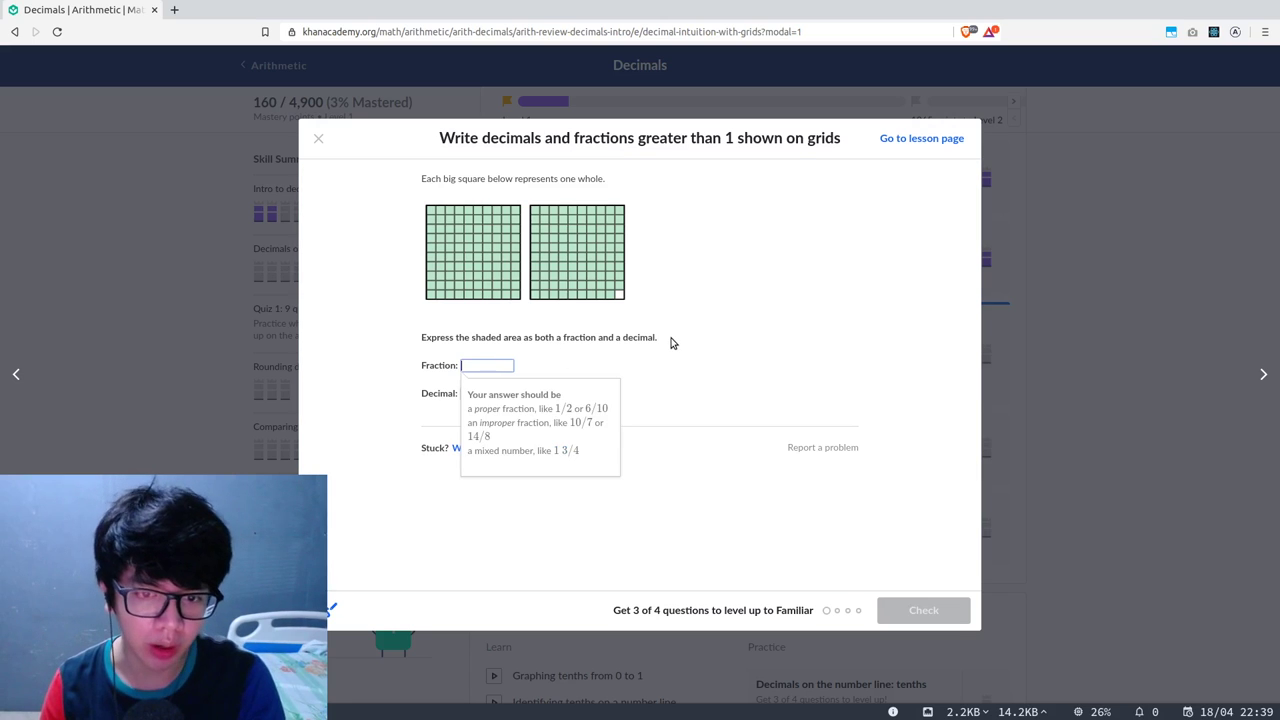
left_click(571, 327)
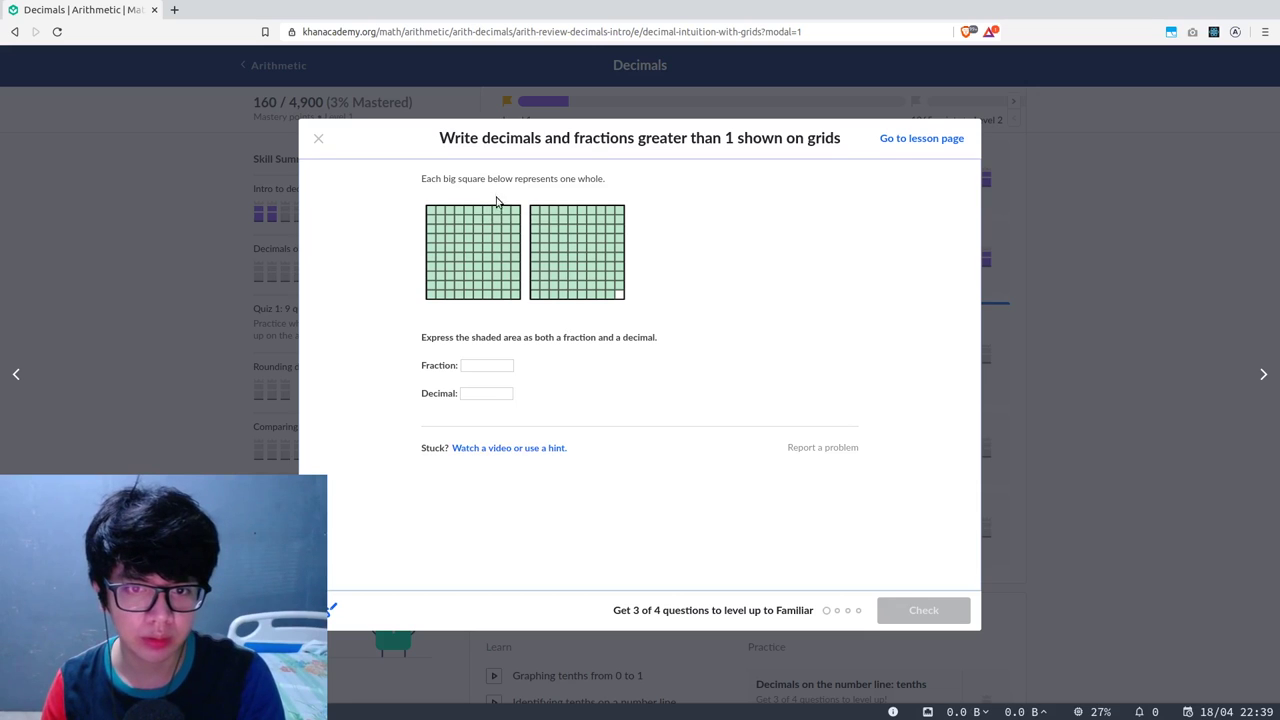
left_click(496, 367)
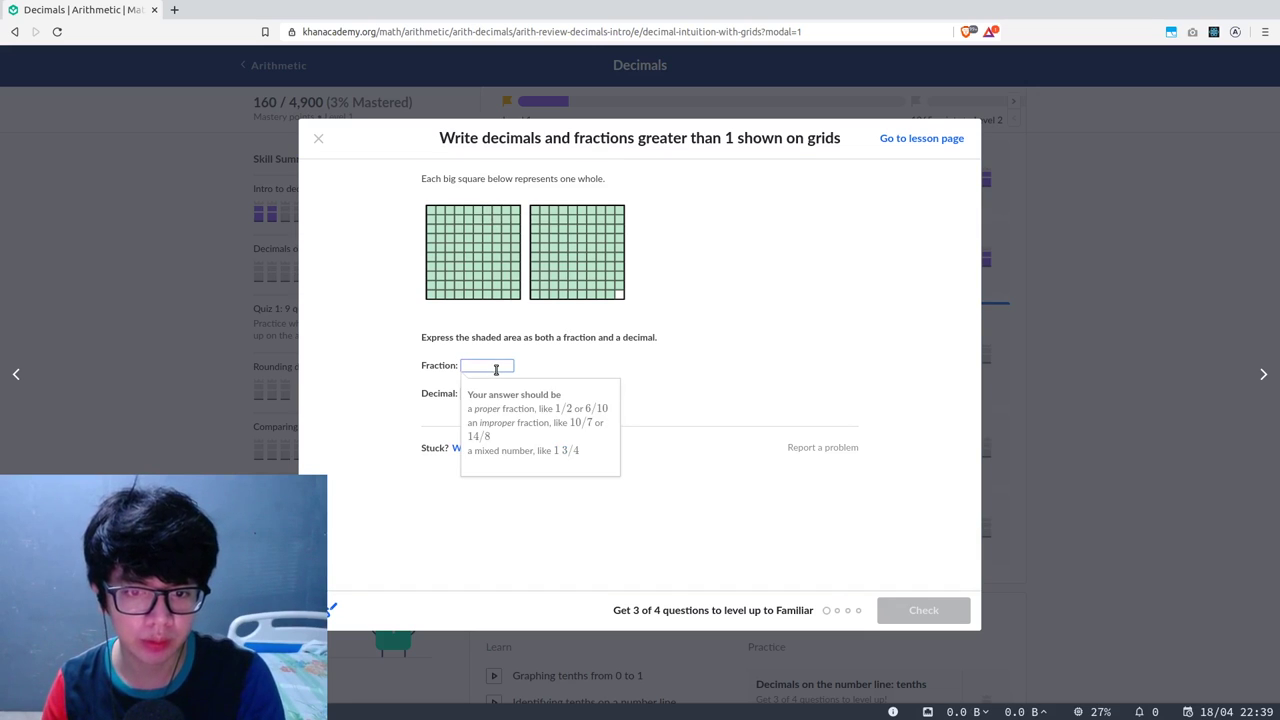
left_click(568, 369)
left_click(486, 363)
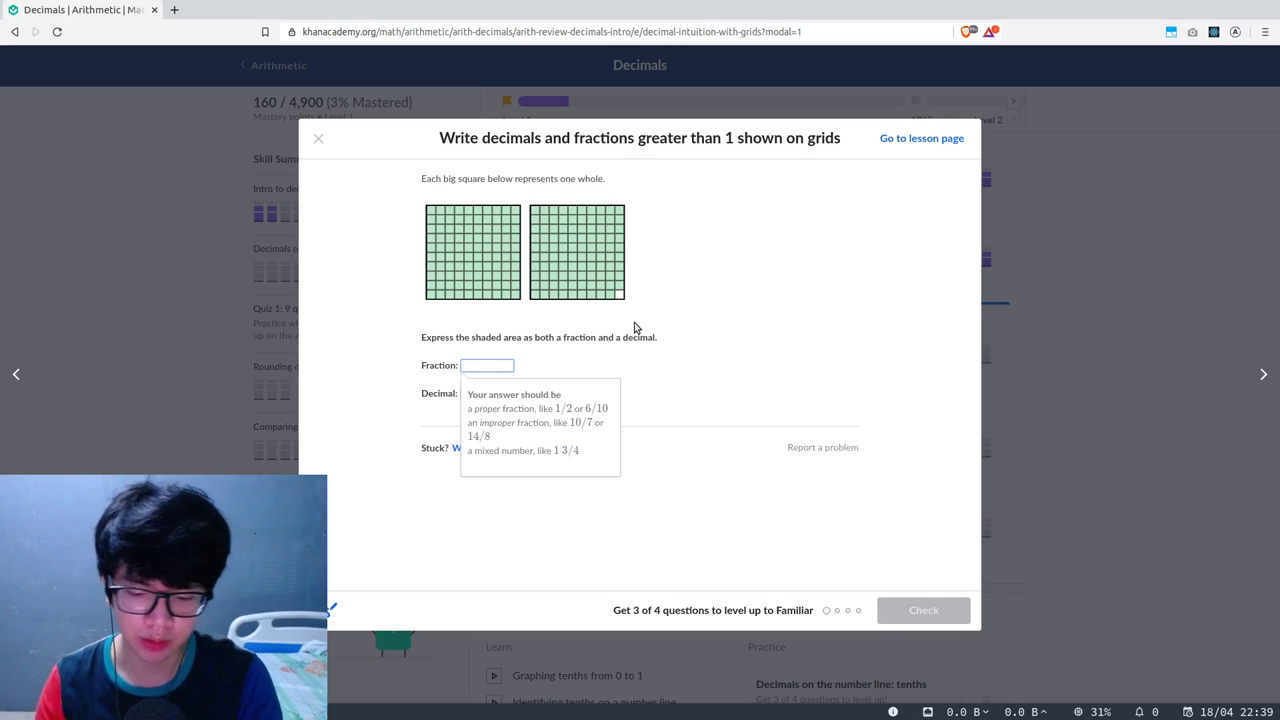
type("1 99/100")
key("Tab")
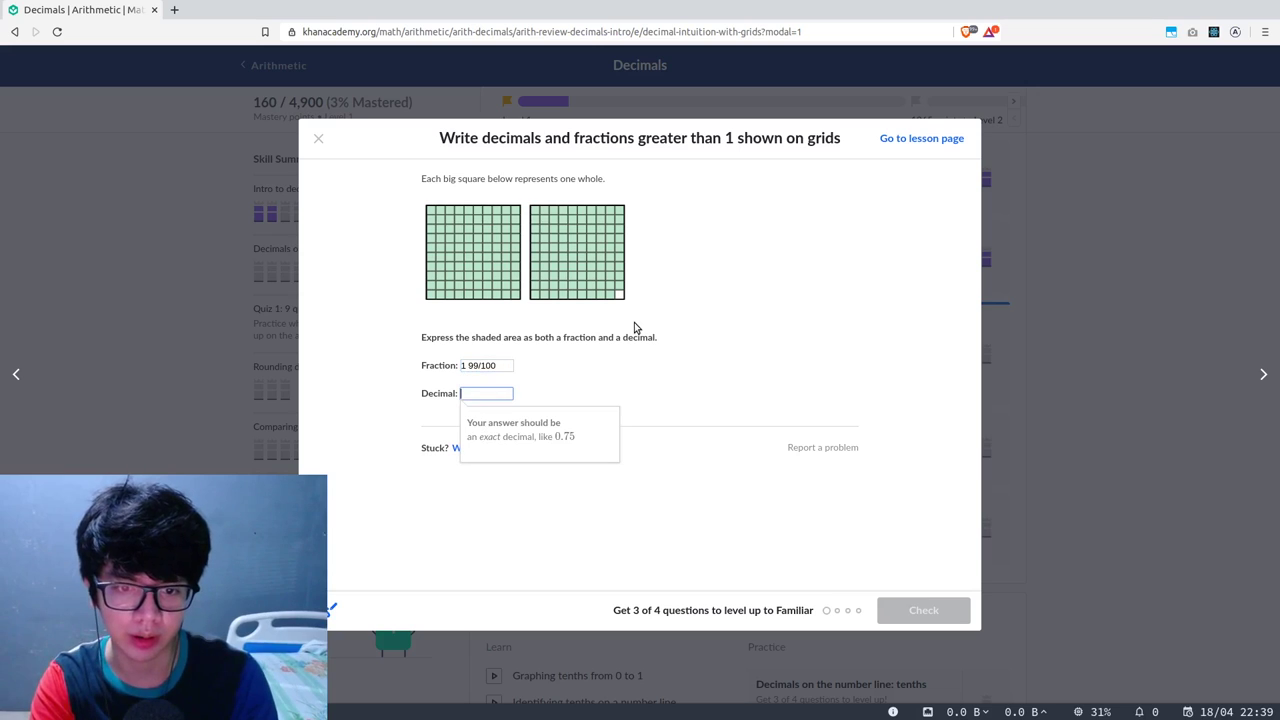
type("1.99")
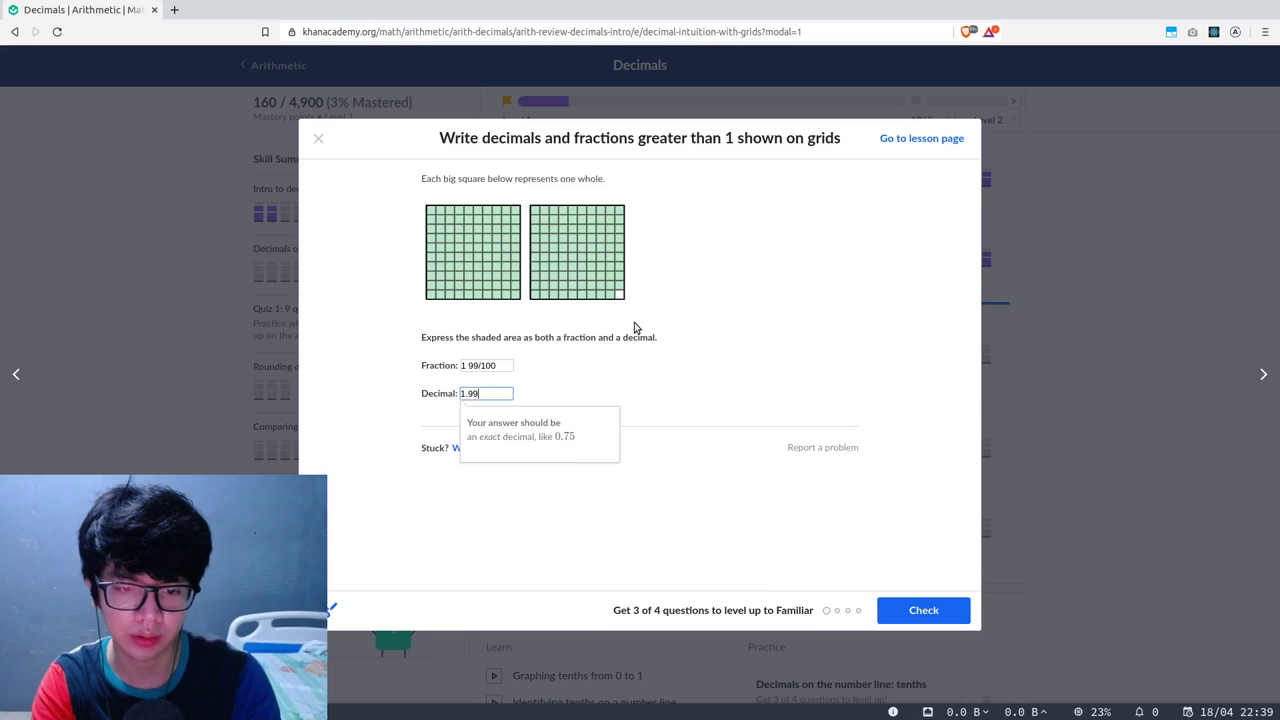
key("Return")
key("Return")
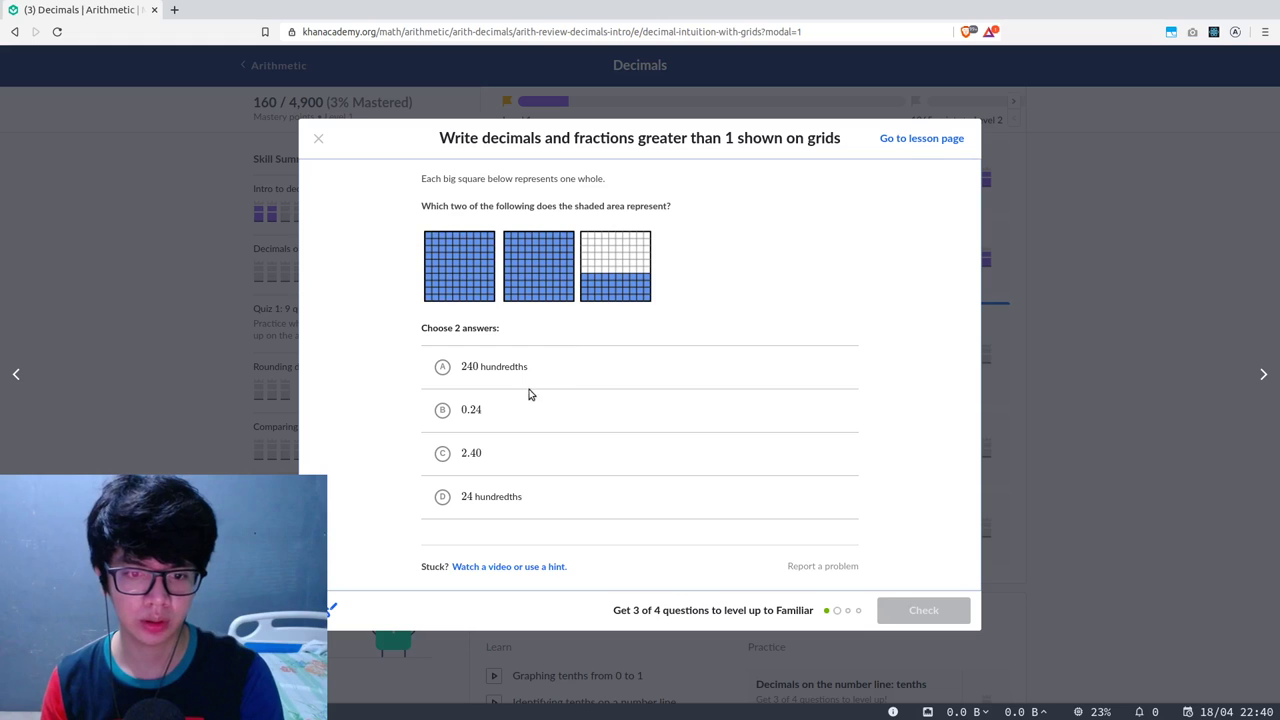
Submit 240 hundredths and 2.40 for the blue shaded grids, with place-value notes jotted on the scratchpad.
left_click(502, 461)
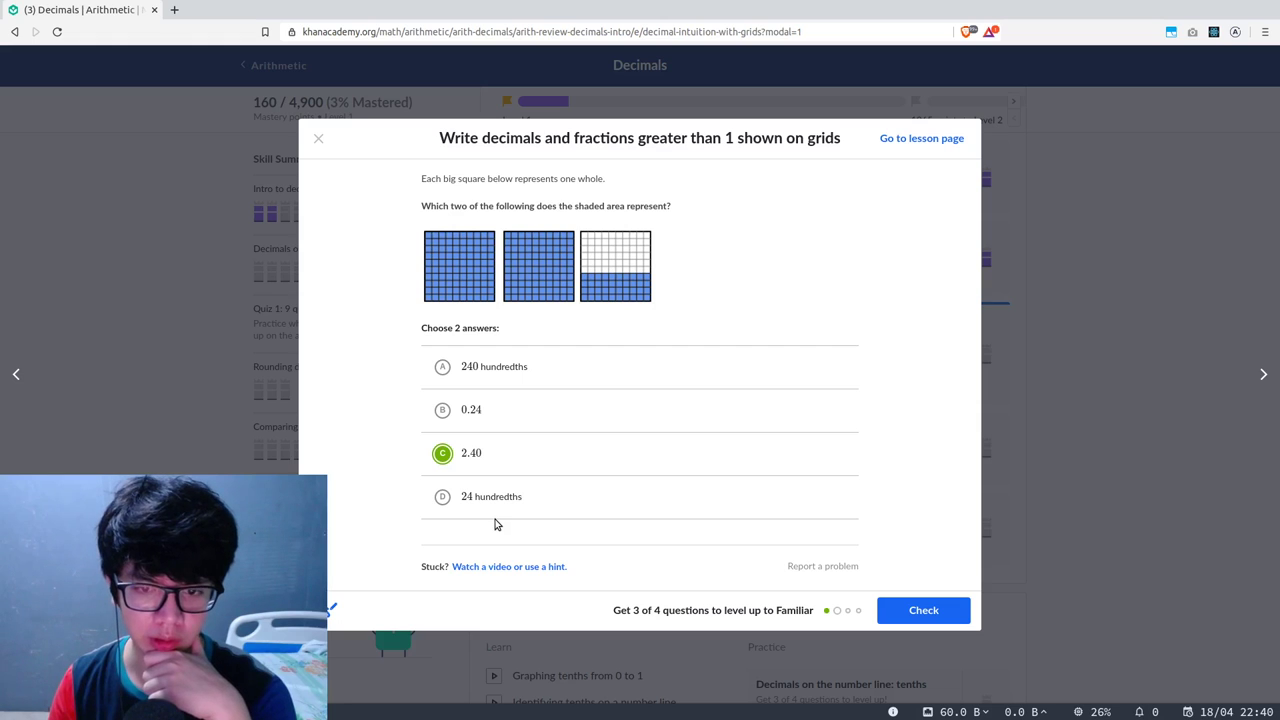
left_click(524, 372)
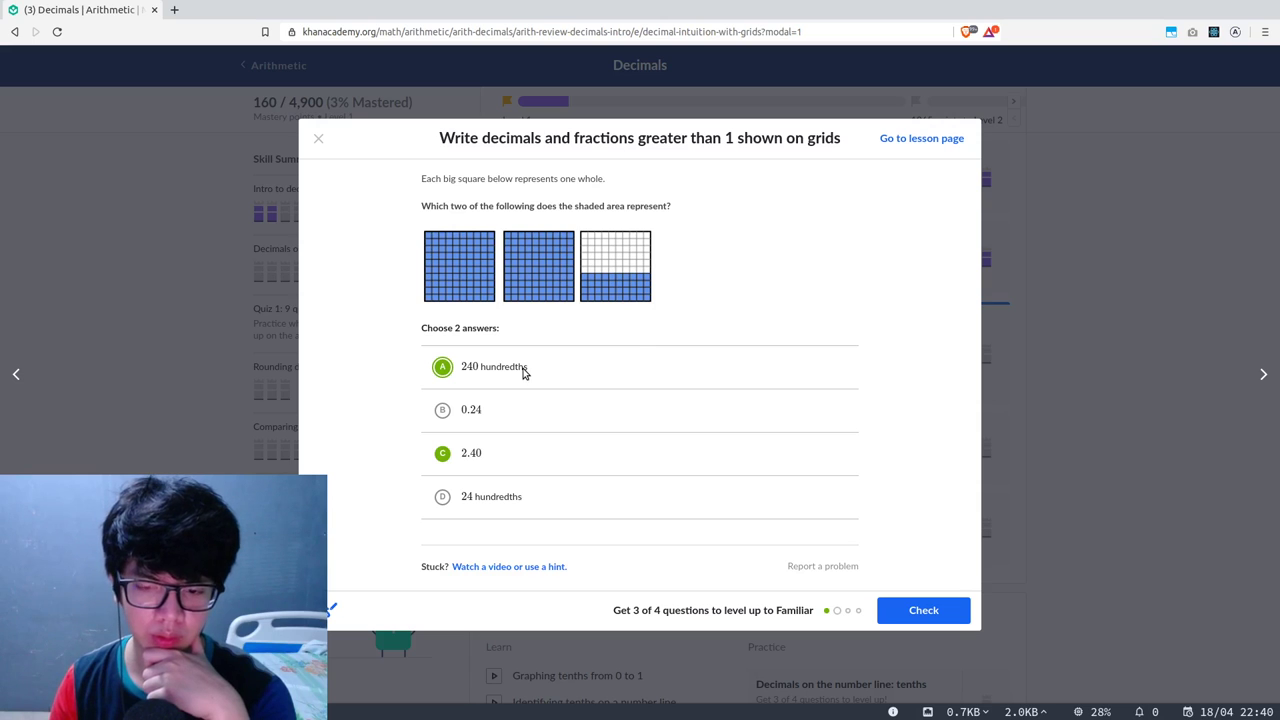
left_click(333, 607)
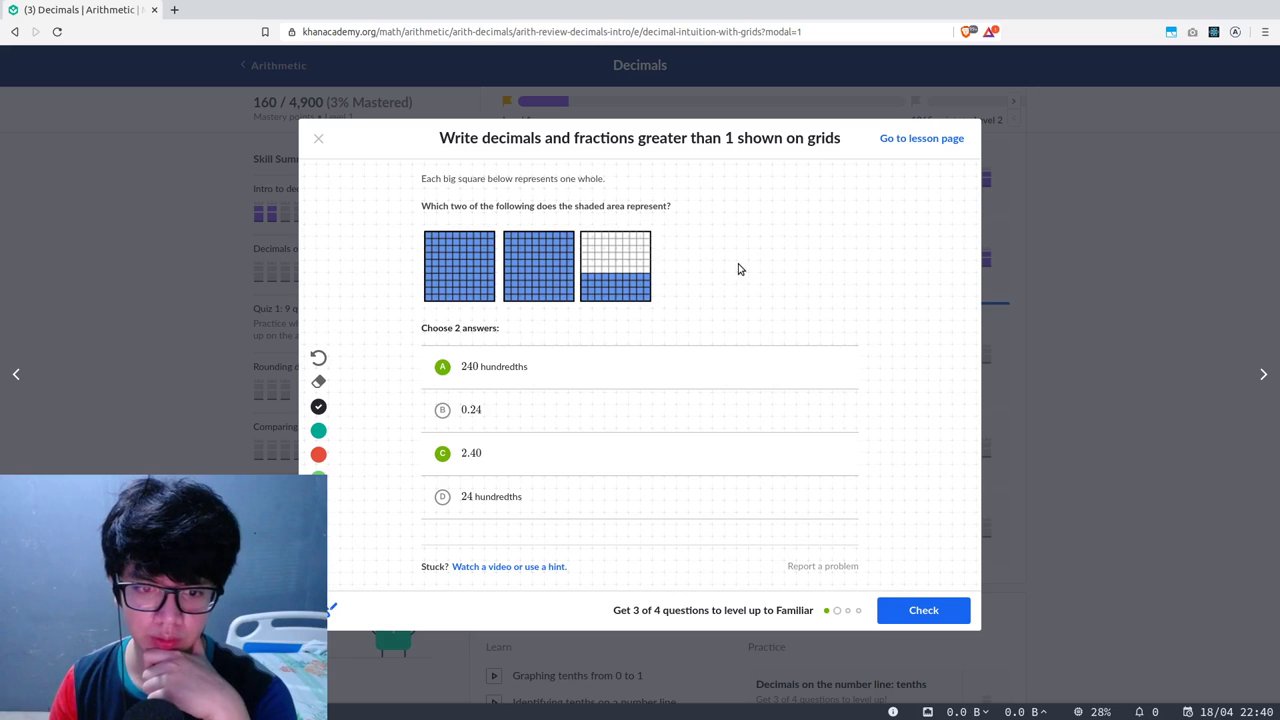
mouse_move(797, 246)
left_mouse_down()
mouse_move(840, 240)
mouse_move(848, 222)
mouse_move(808, 213)
left_mouse_up()
left_click_drag(872, 179, 870, 182)
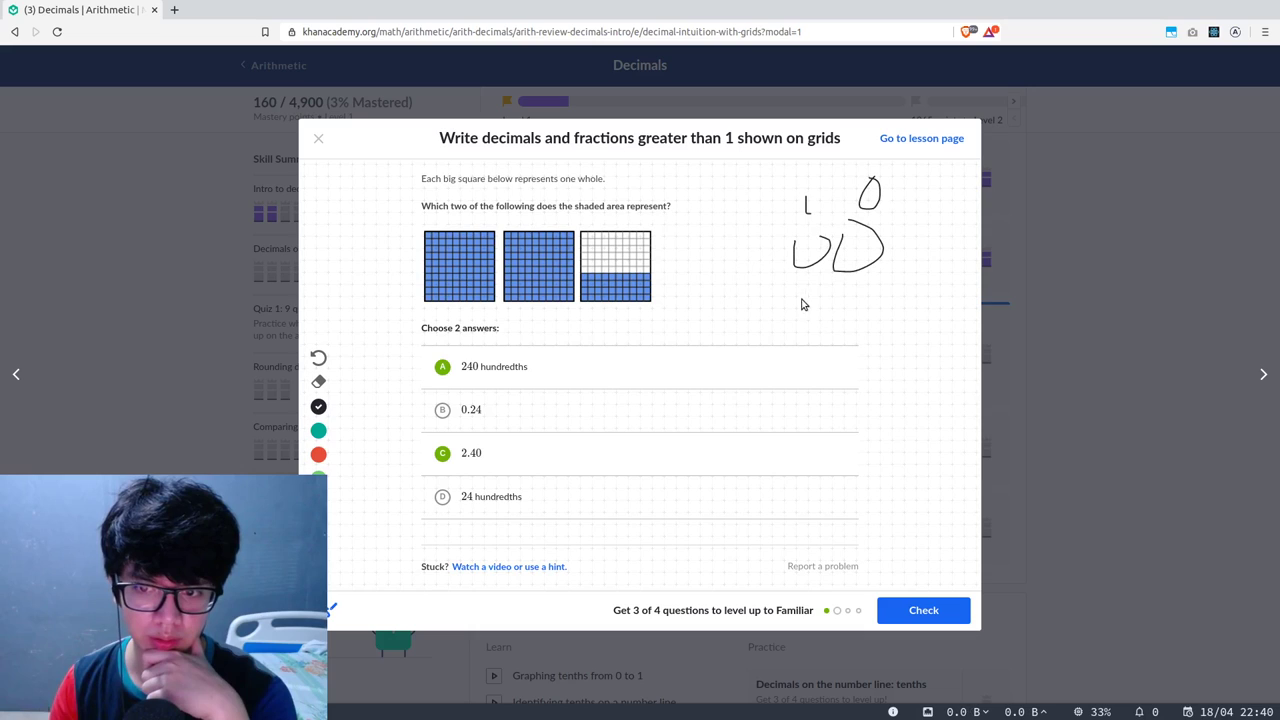
mouse_move(861, 285)
left_mouse_down()
mouse_move(859, 316)
mouse_move(866, 290)
mouse_move(851, 317)
mouse_move(803, 296)
mouse_move(822, 326)
left_mouse_up()
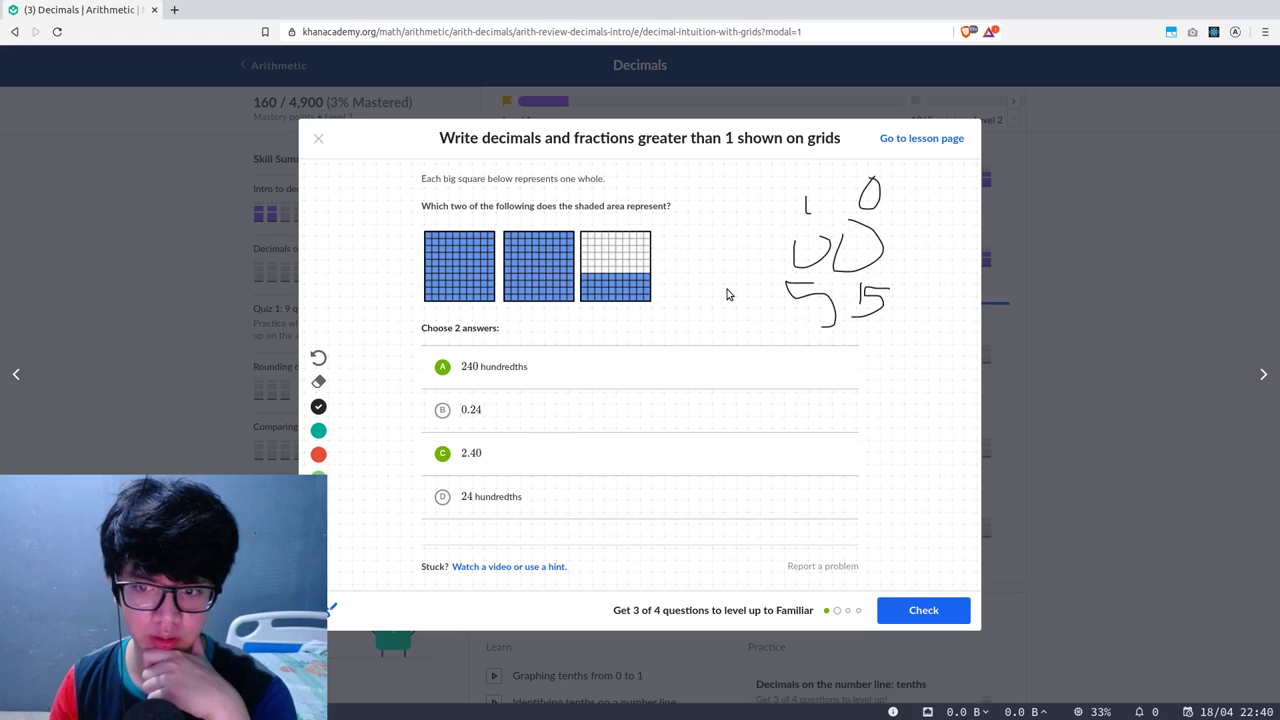
left_click_drag(730, 277, 772, 310)
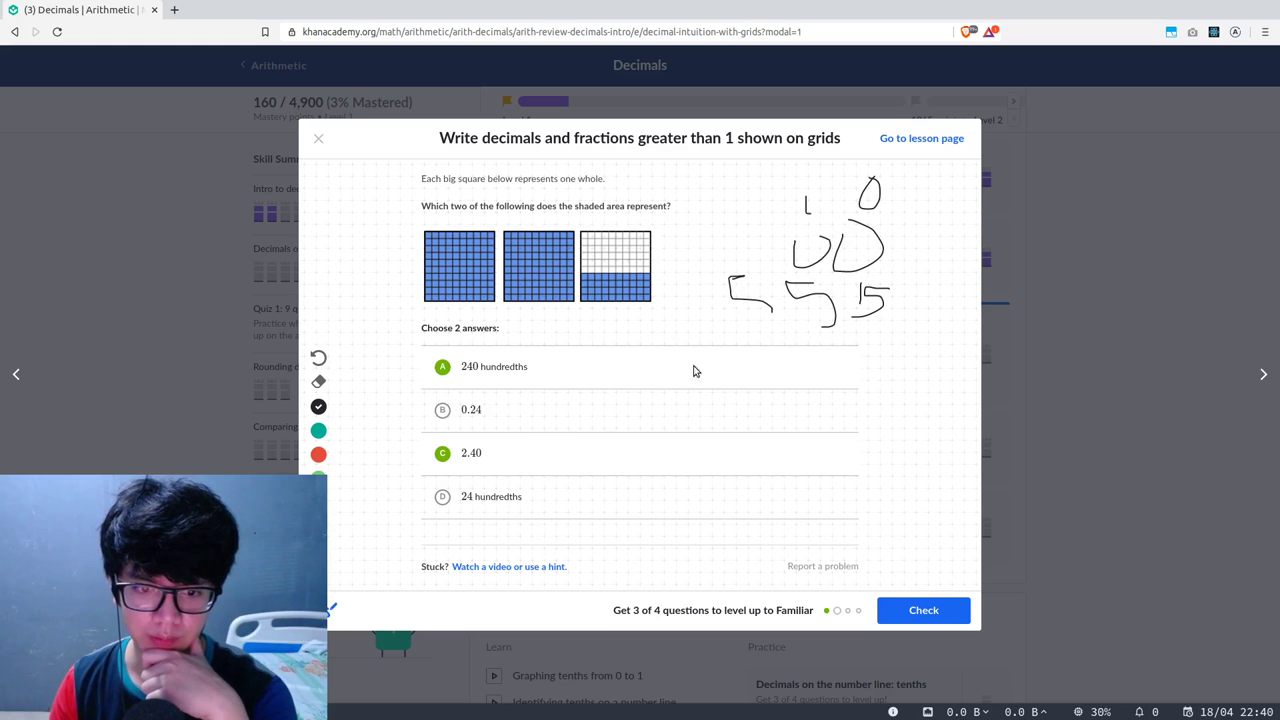
left_click(920, 610)
left_click(930, 612)
Submit 2 7/10 as the mixed number and 2.7 as the decimal for the three strip-divided squares.
left_click(480, 367)
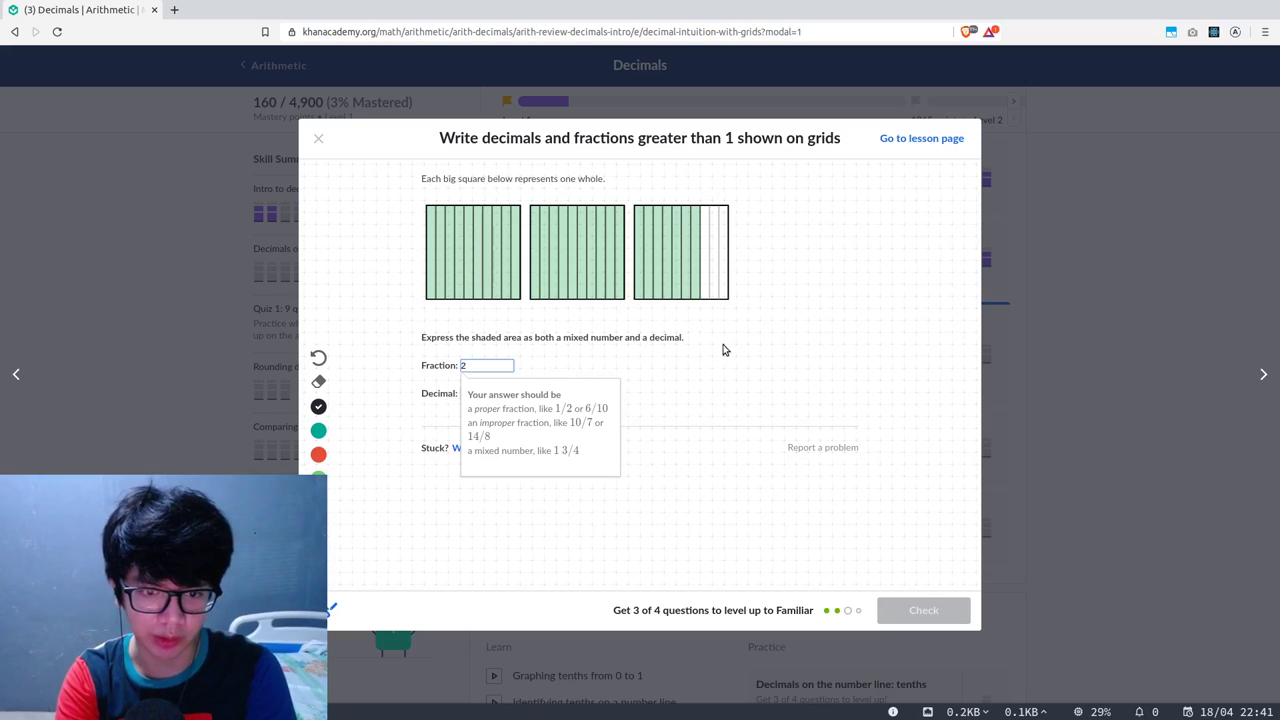
type("10")
key("Tab")
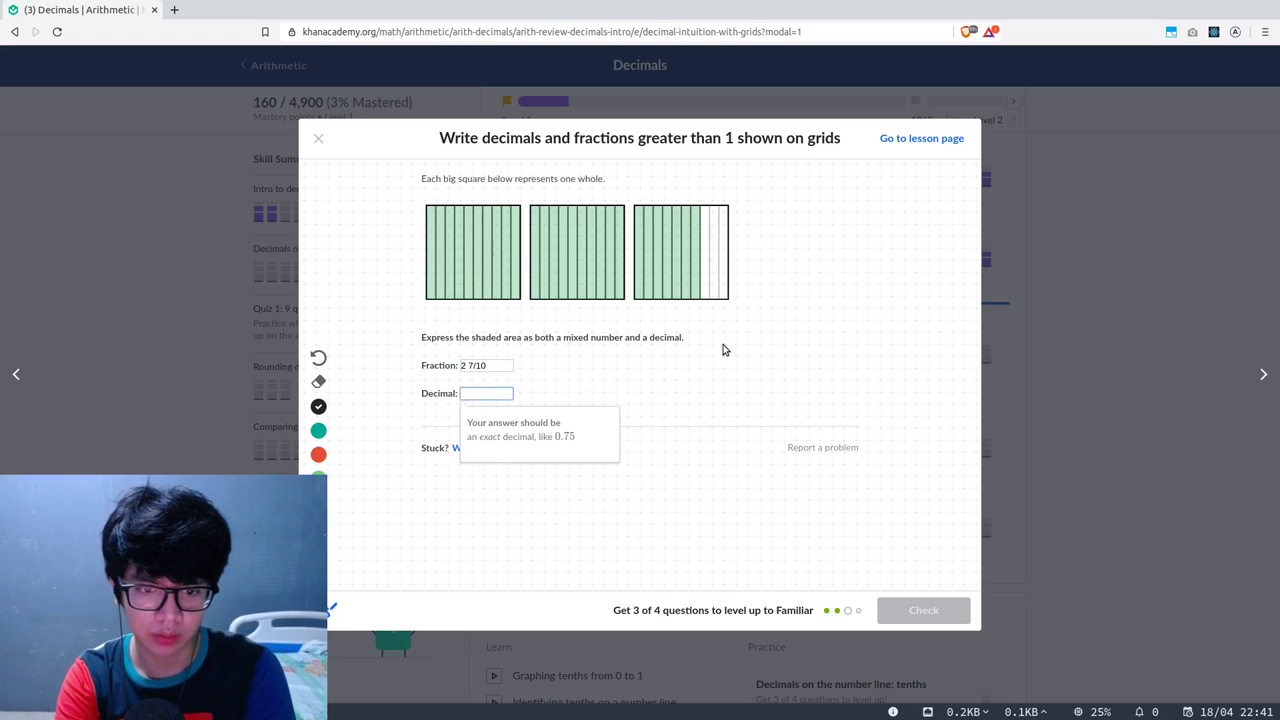
type("2.7")
key("Return")
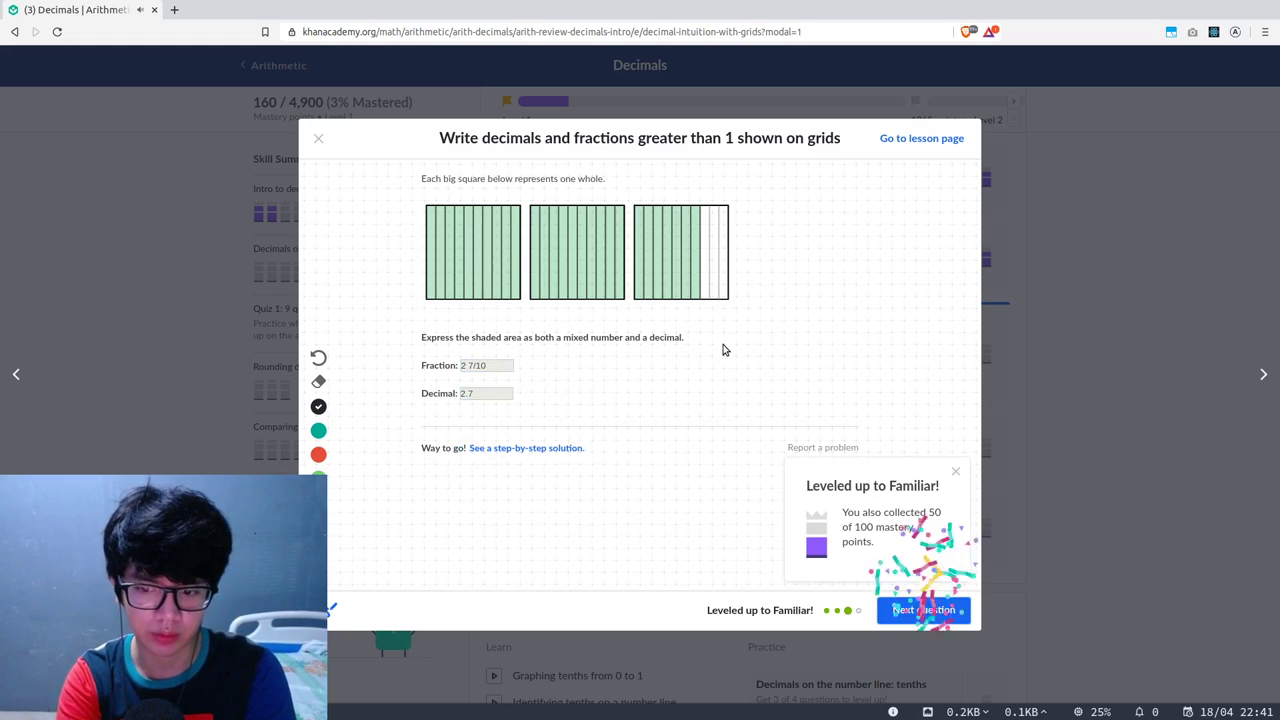
key("Return")
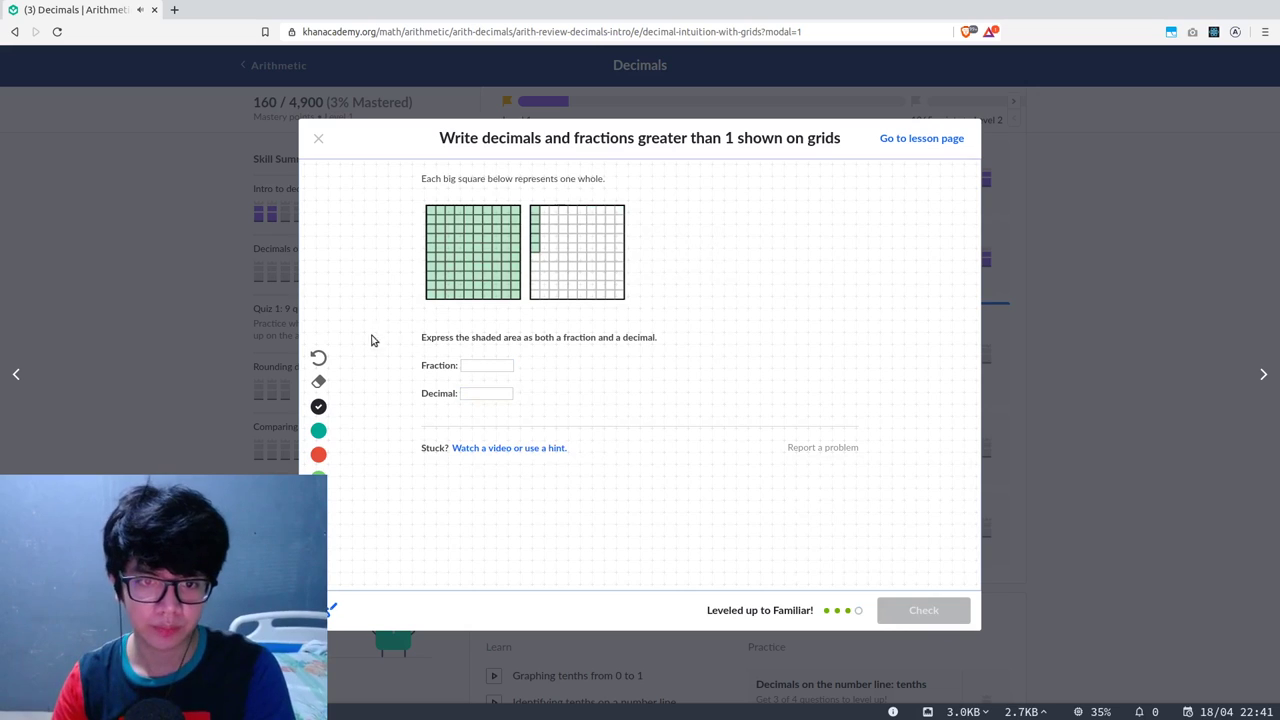
Submit 1 5/100 as the fraction and 1.05 as the decimal for the shaded area, and finish the grids practice.
left_click(474, 363)
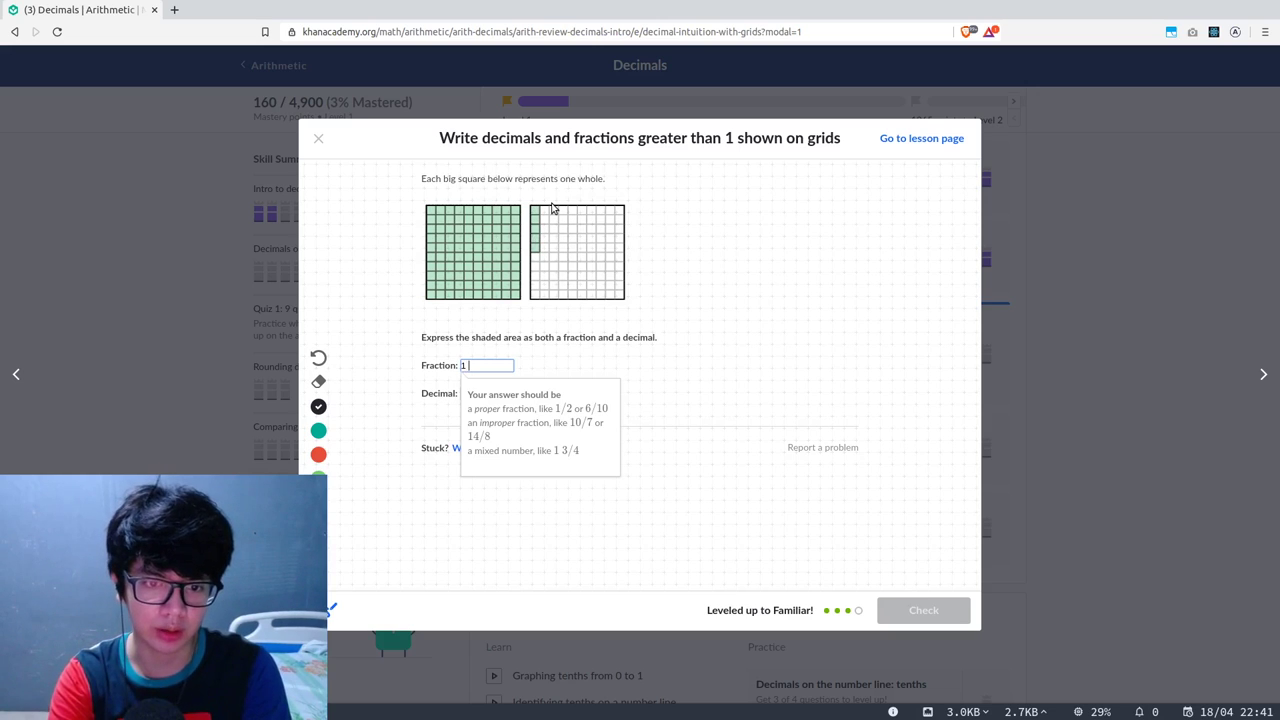
type("1 5/100")
key("Tab")
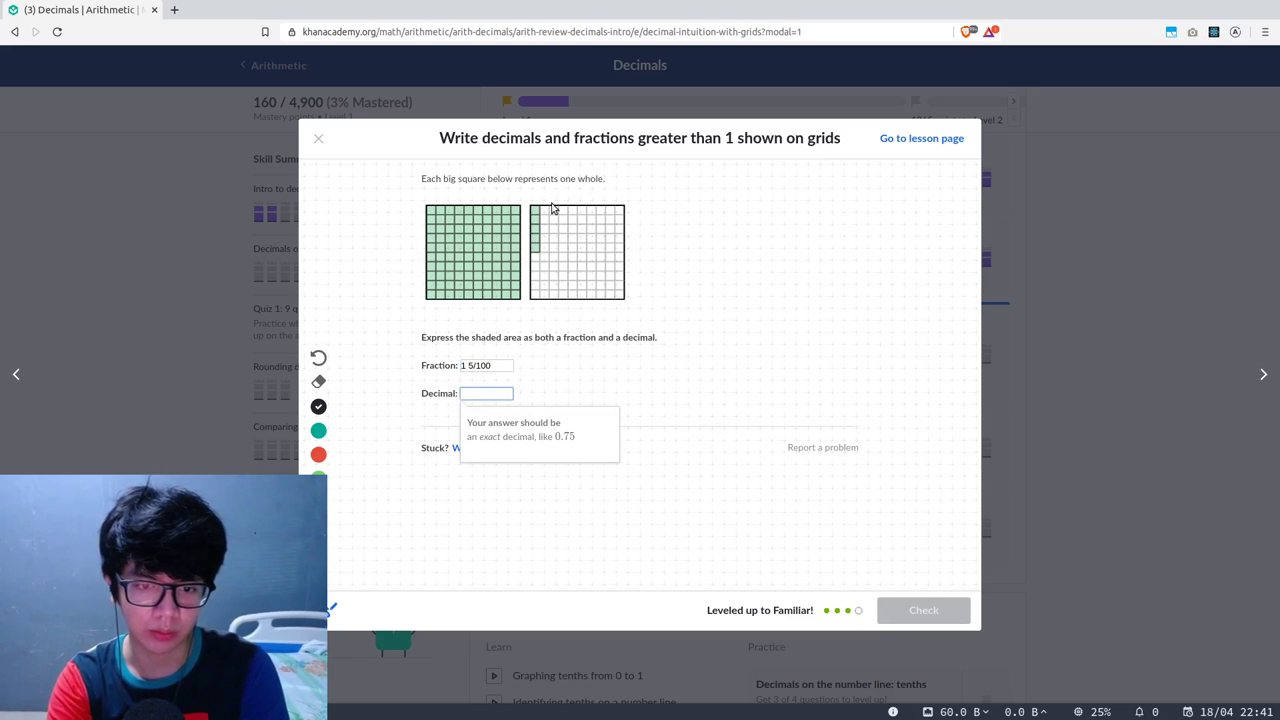
type("1.05")
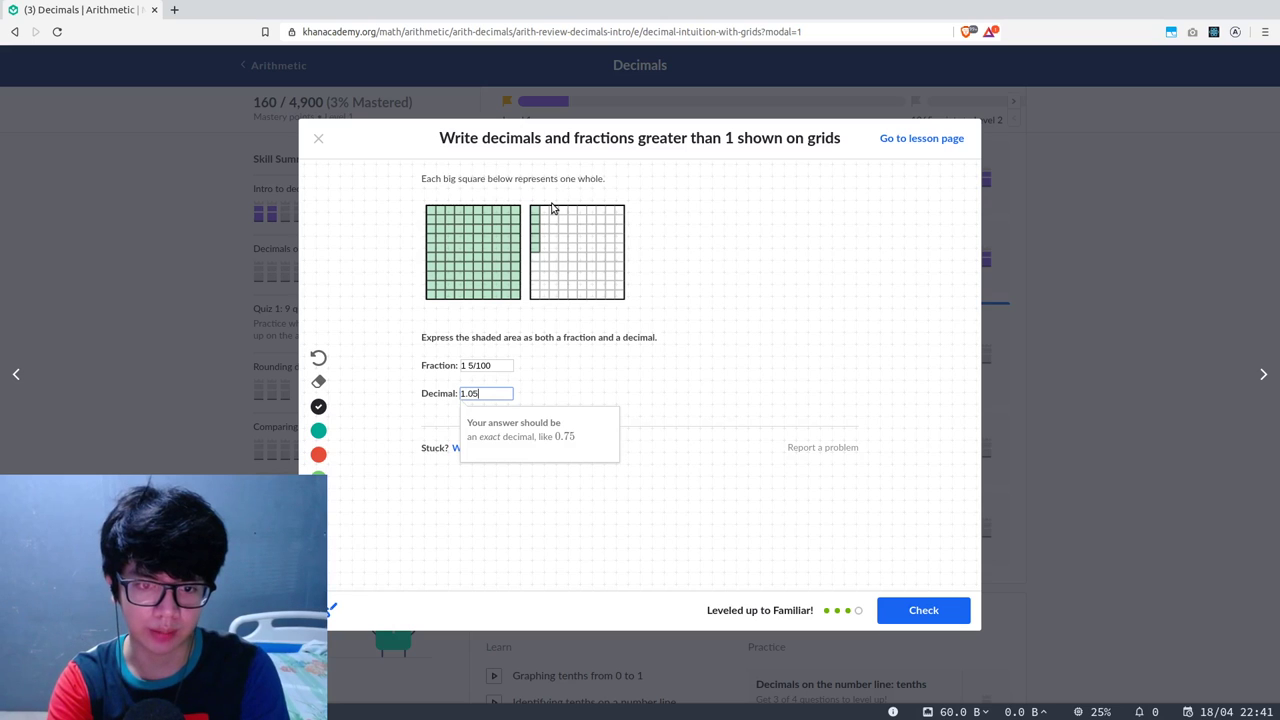
key("Return")
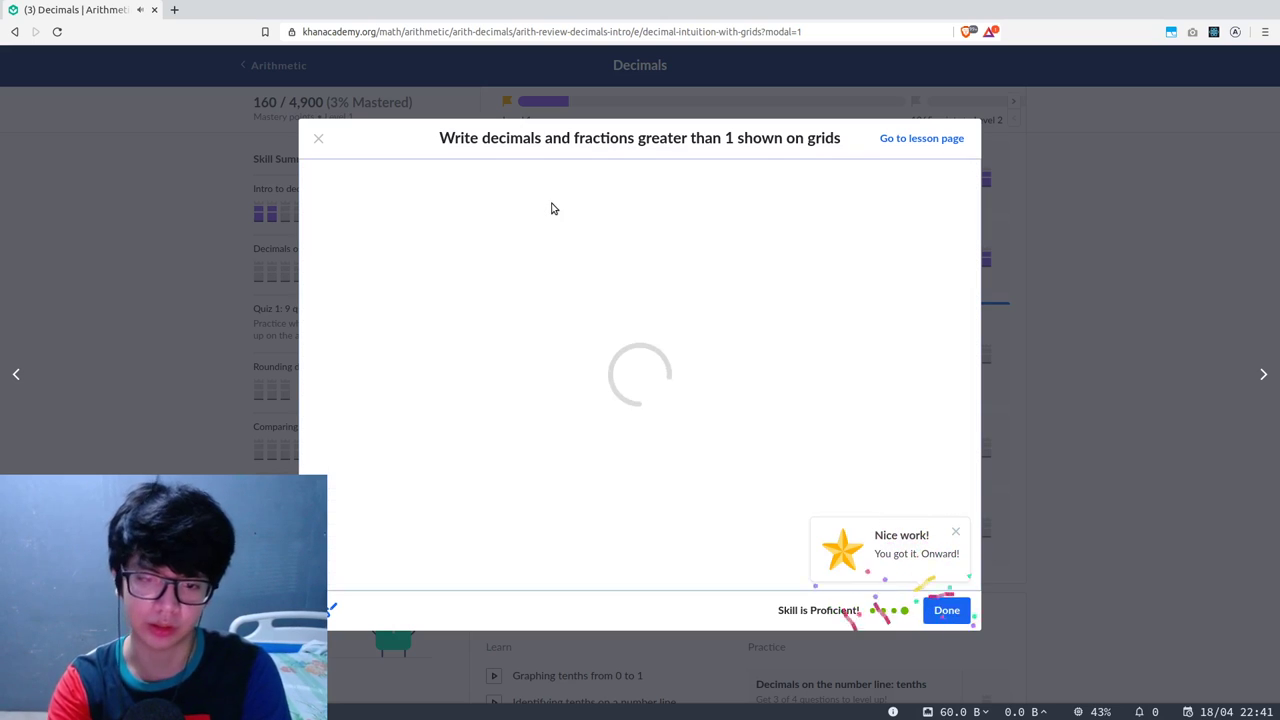
left_click(946, 610)
left_click(946, 610)
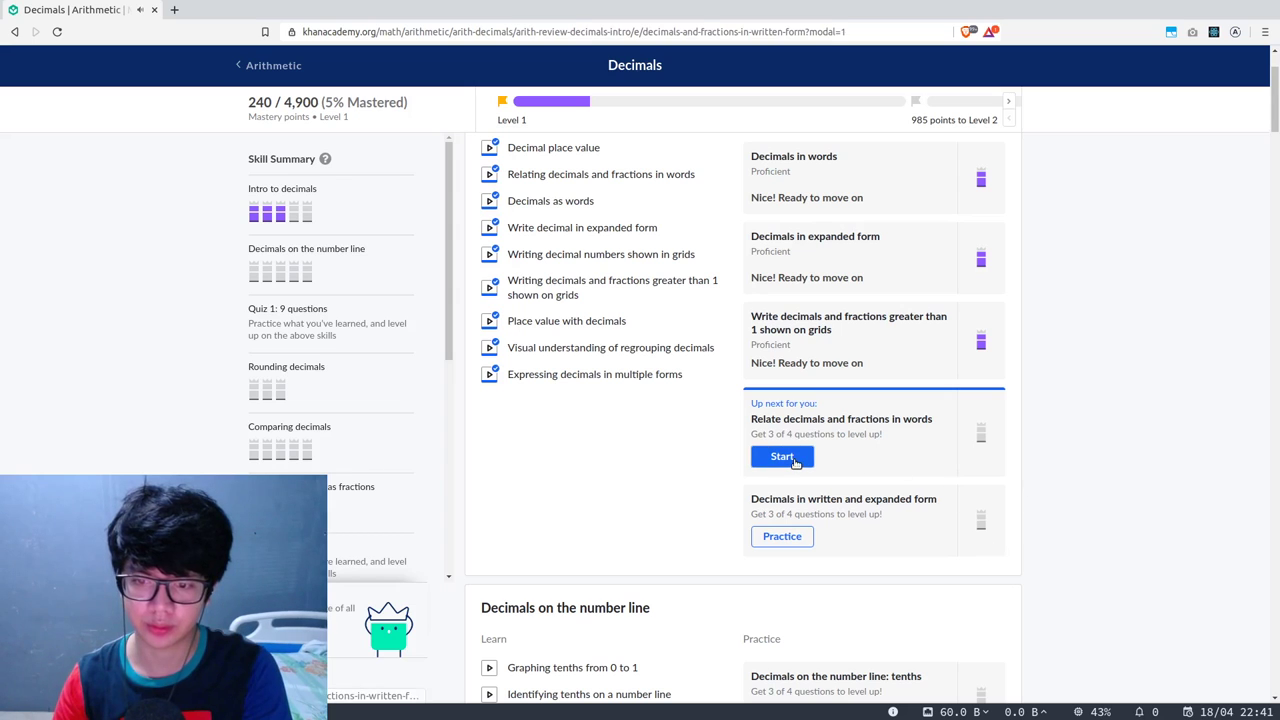
Start the "Relate decimals and fractions in words" practice and submit 32 hundredths for 0.32 and 32/100, and Neither for 32.
left_click(782, 457)
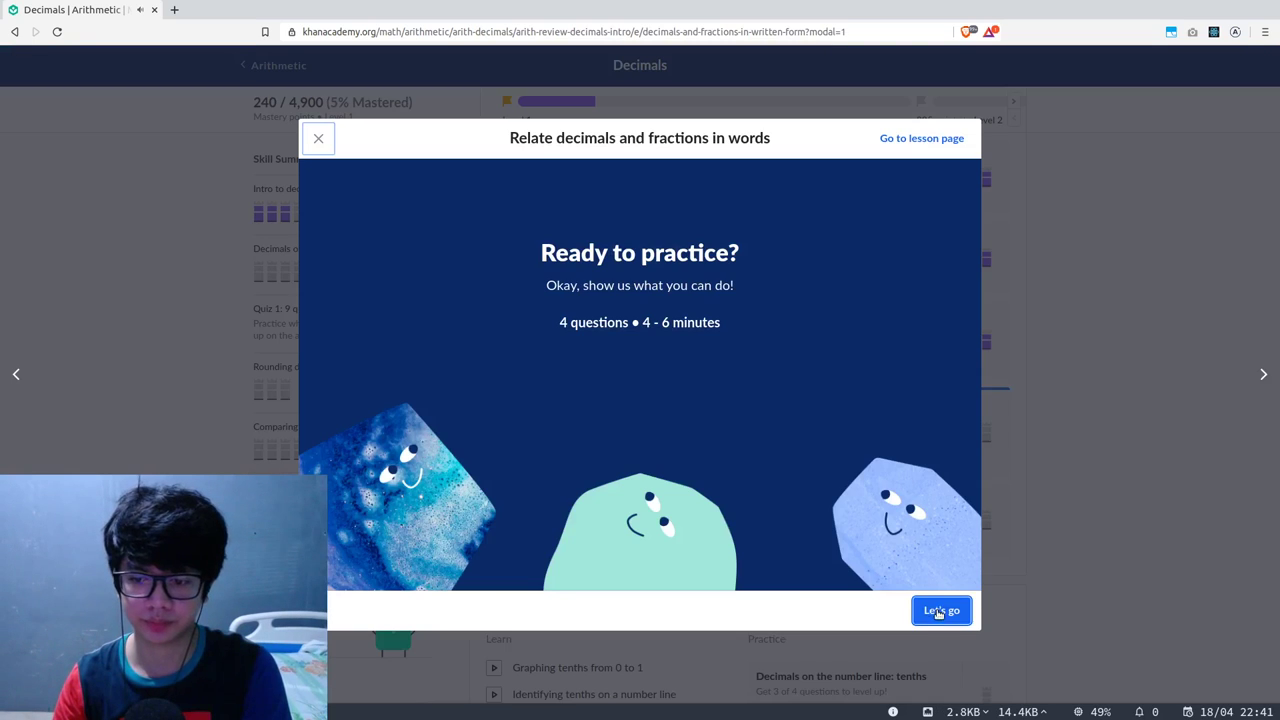
left_click(940, 612)
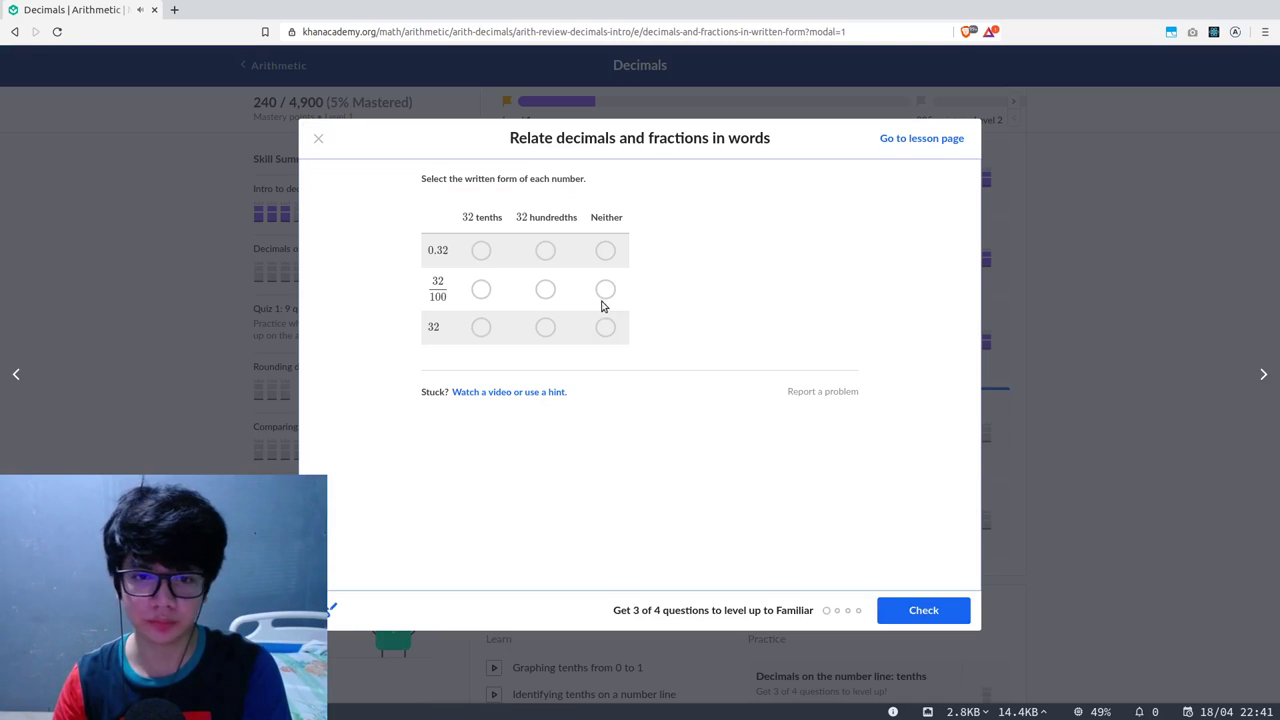
left_click(546, 252)
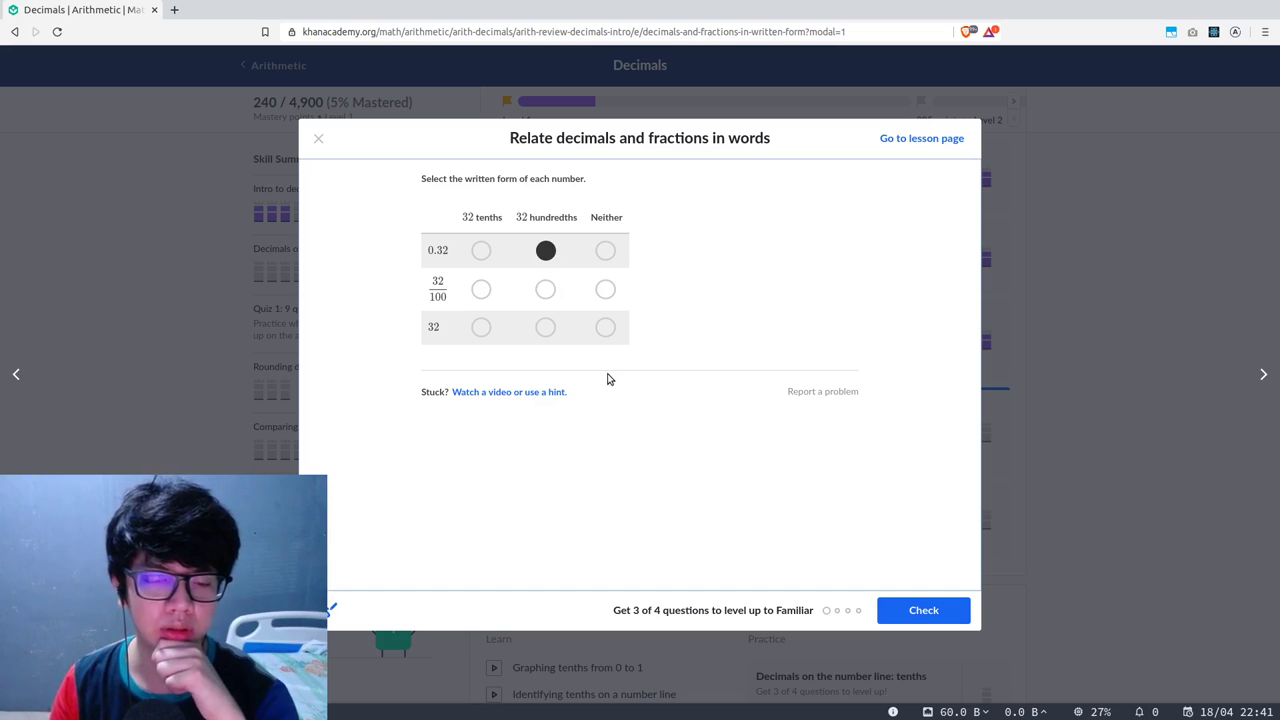
left_click(546, 290)
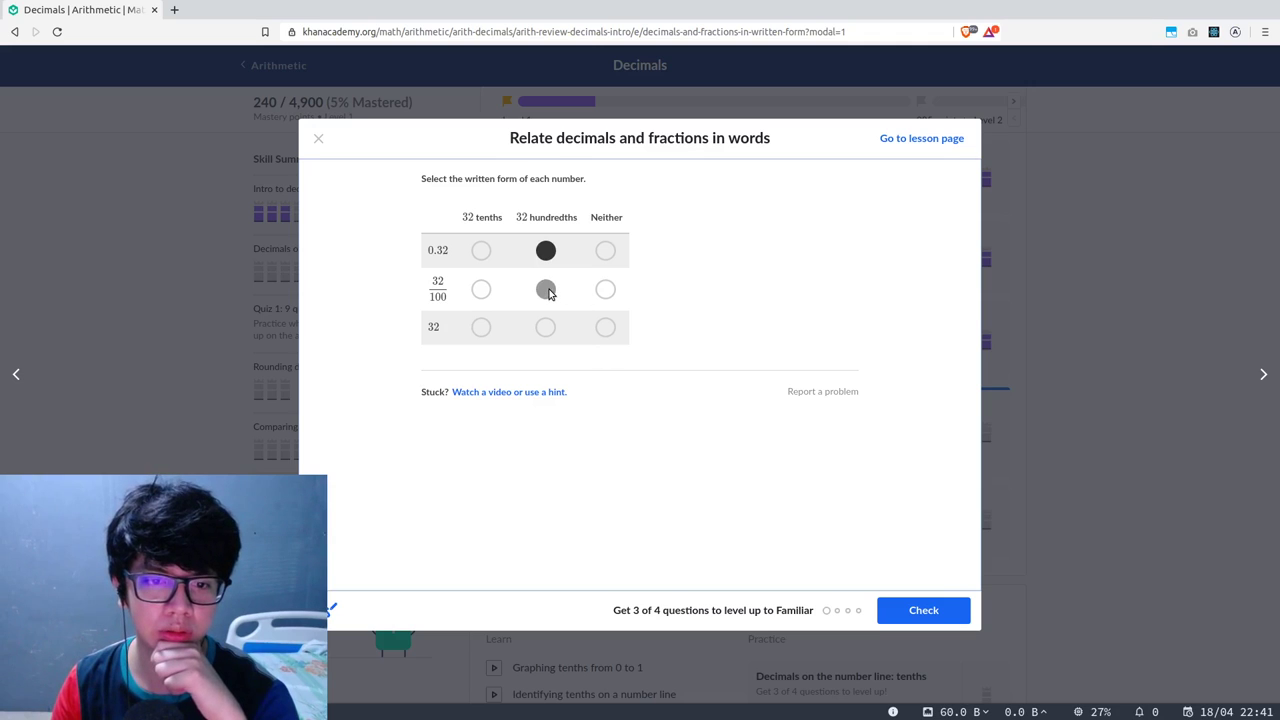
left_click(606, 327)
left_click(916, 611)
left_click(916, 610)
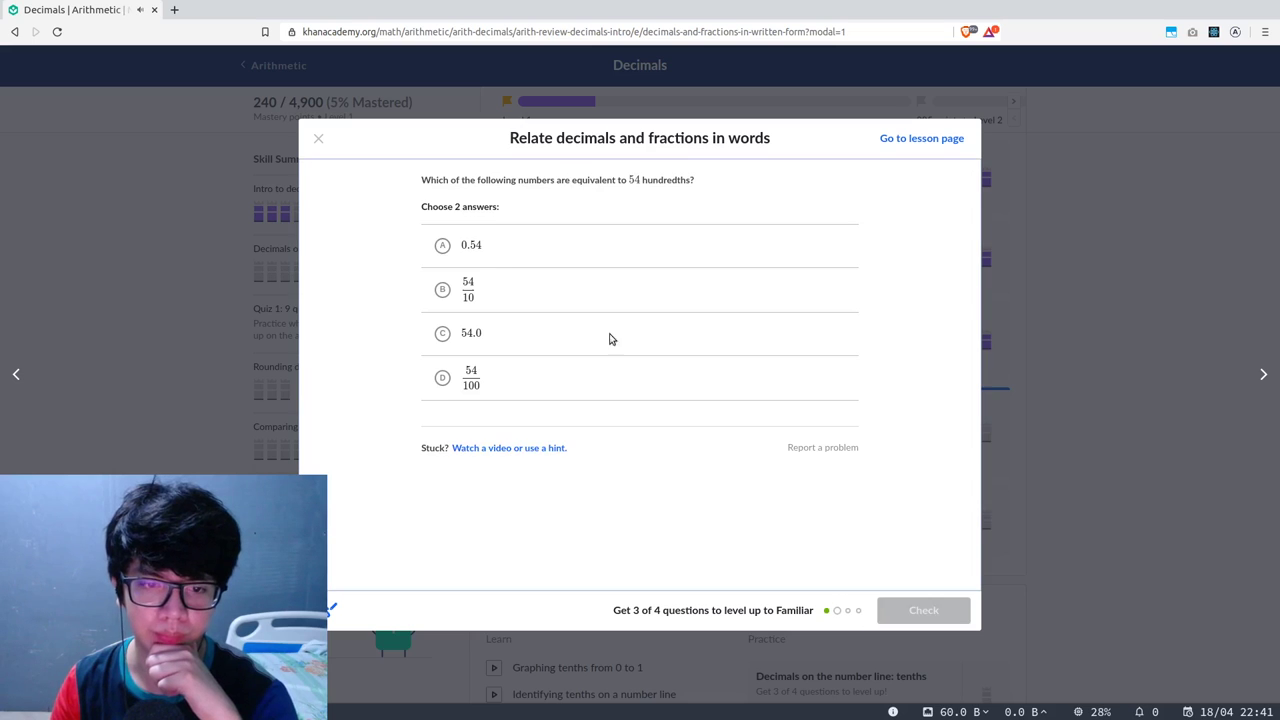
Submit 0.54 and 54/100 as the two numbers equivalent to 54 hundredths.
left_click(506, 257)
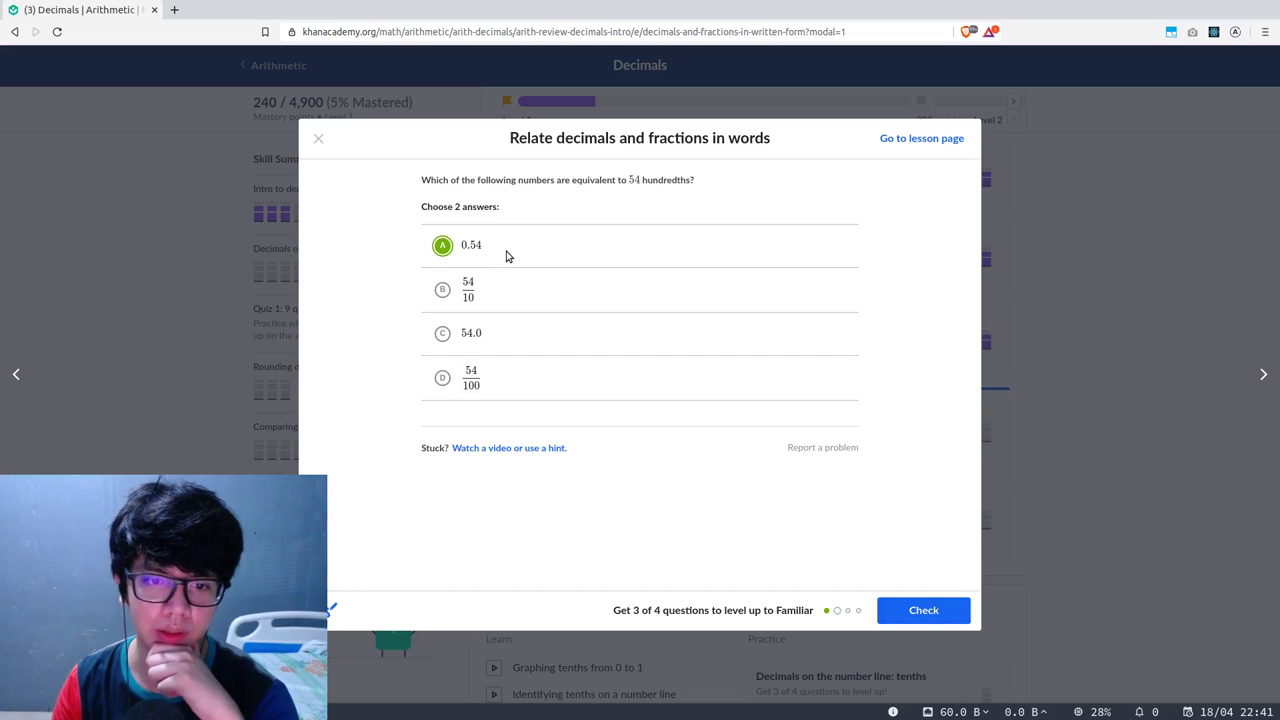
left_click(511, 374)
left_click(930, 612)
left_click(925, 612)
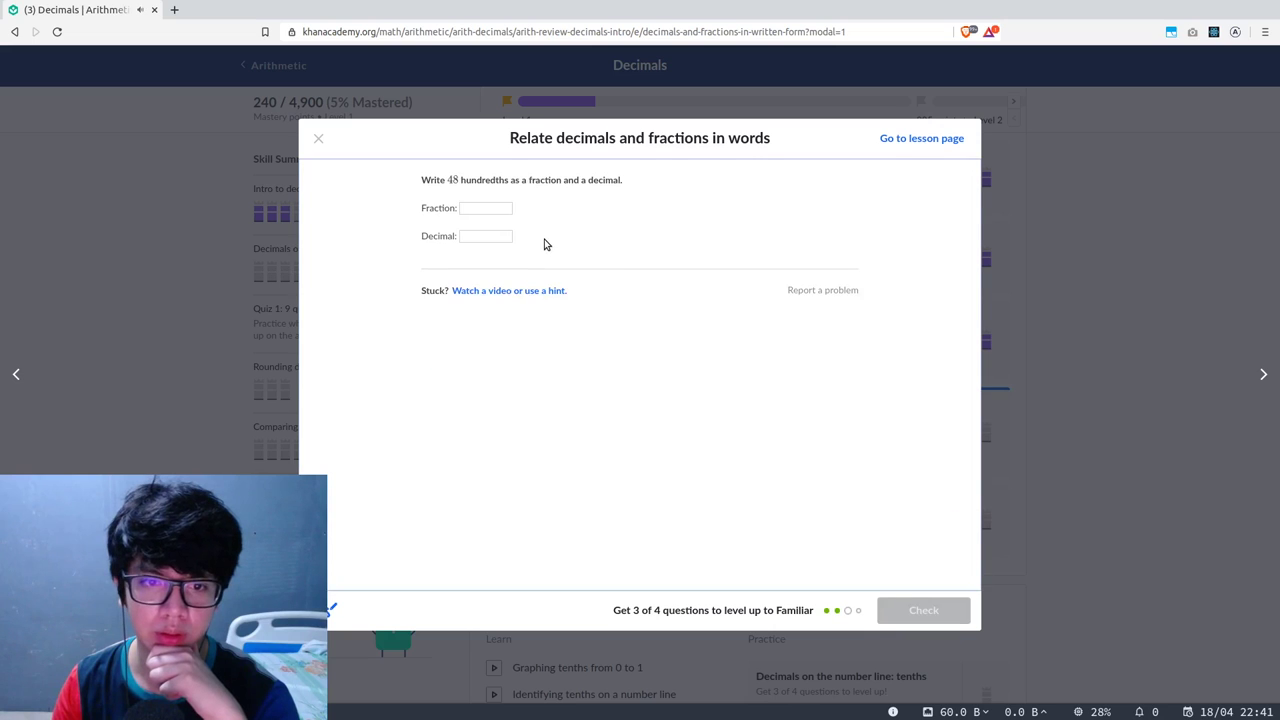
Submit 48/100 as the fraction and 0.48 as the decimal for 48 hundredths.
left_click(502, 208)
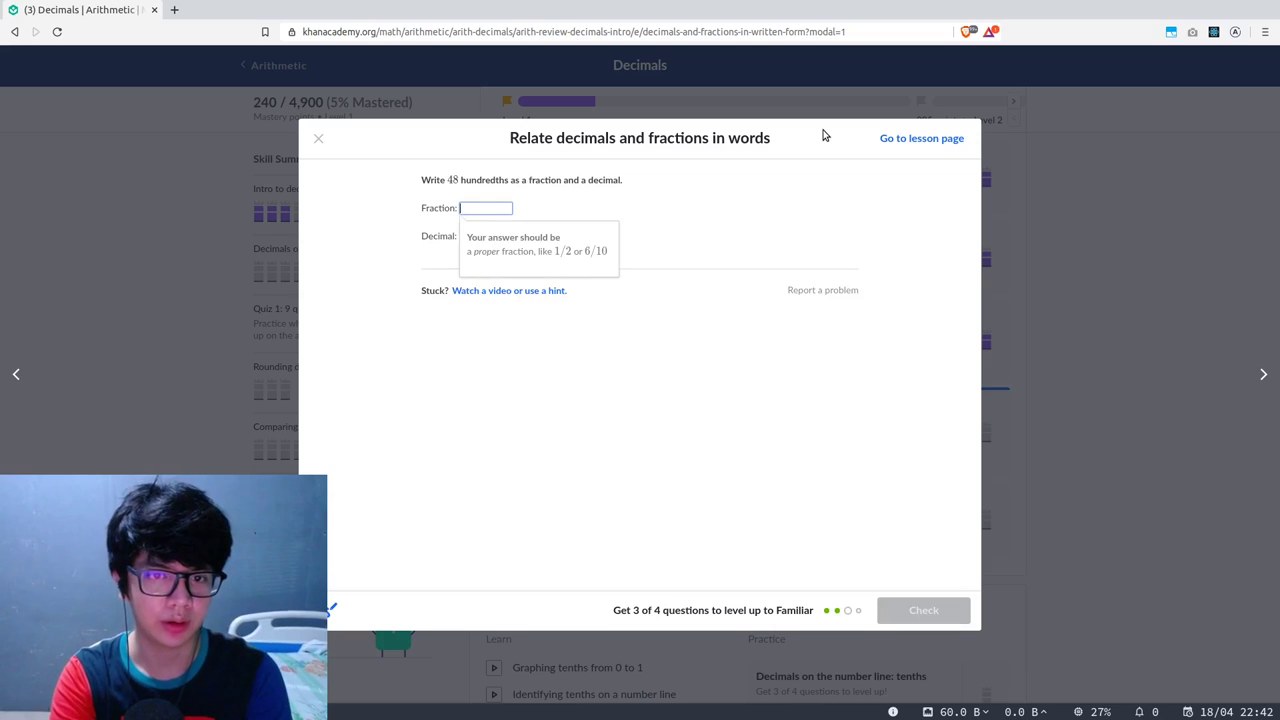
type("48/100")
key("Tab")
type("0.48")
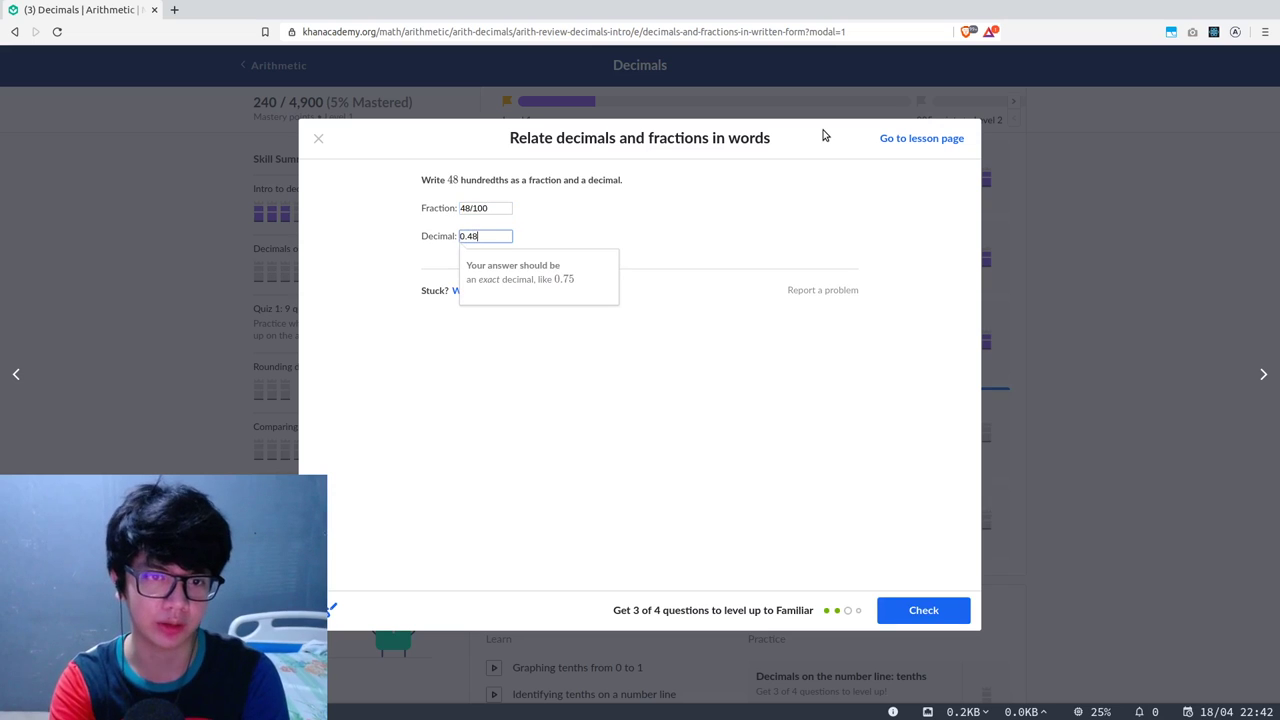
key("Return")
key("Return")
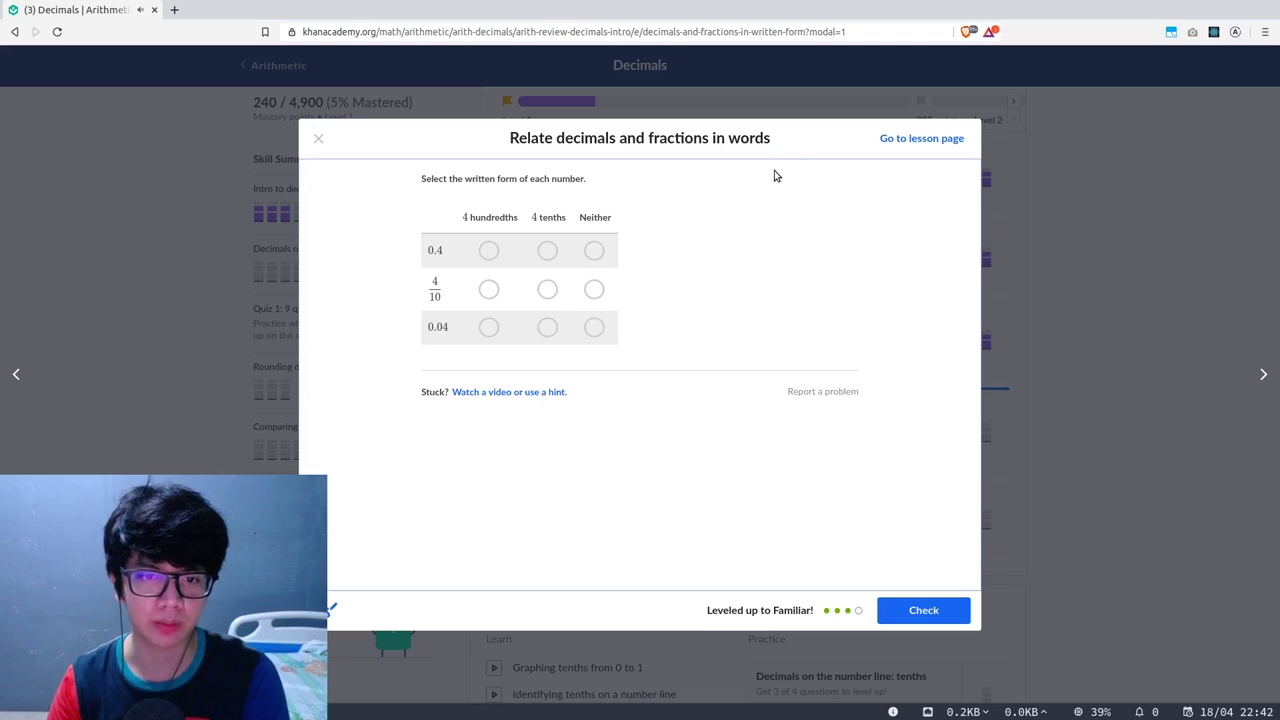
Submit 4 tenths for 0.4 and 4/10, and 4 hundredths for 0.04, and close the finished practice.
left_click(545, 254)
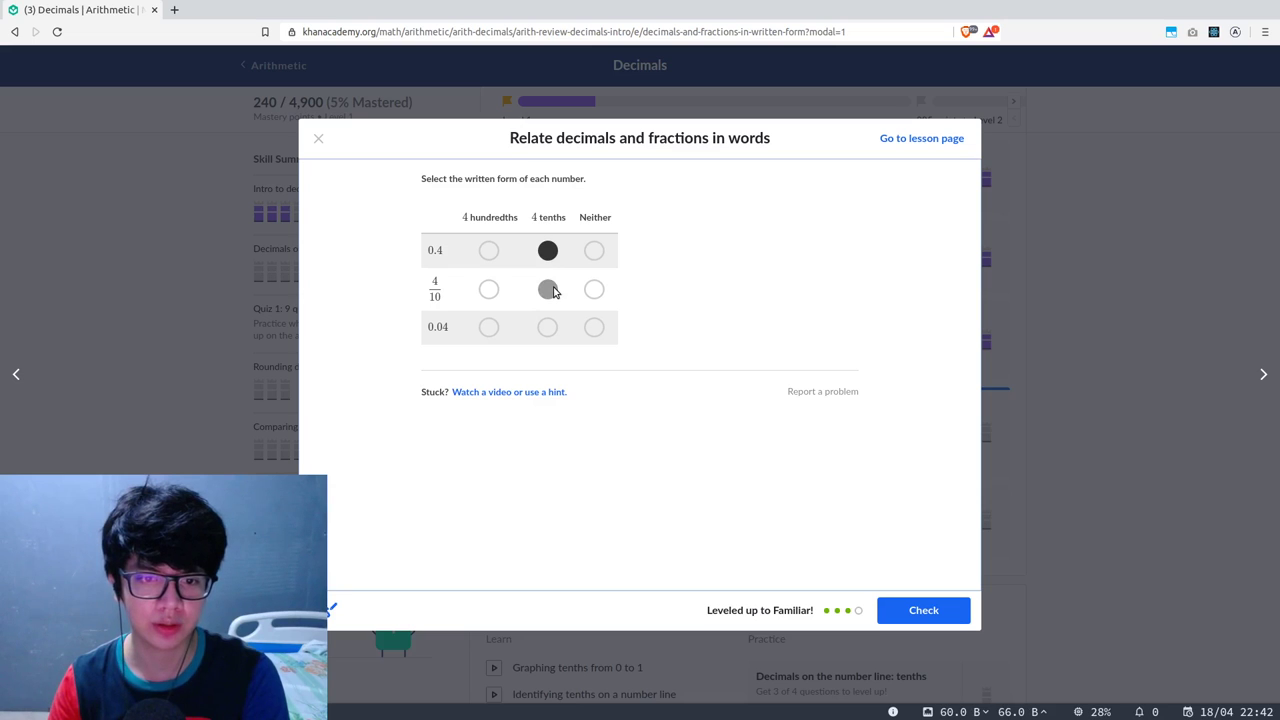
left_click(548, 290)
left_click(489, 327)
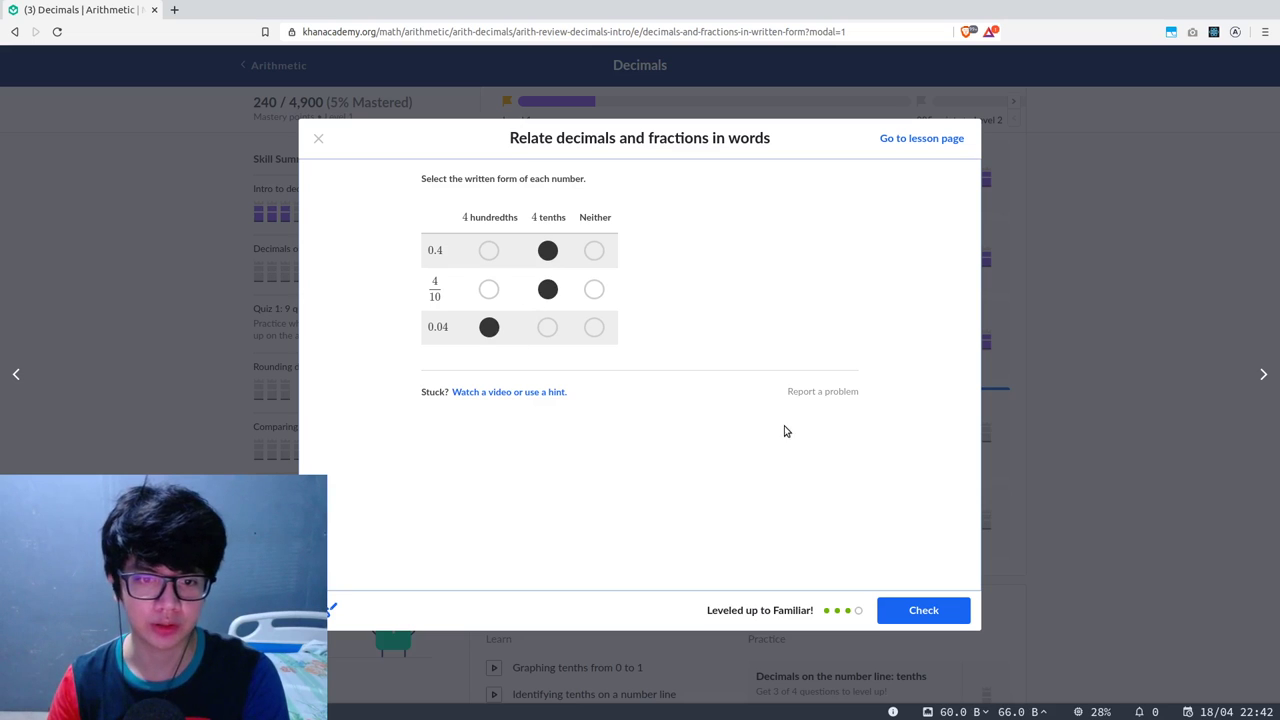
left_click(920, 611)
left_click(923, 612)
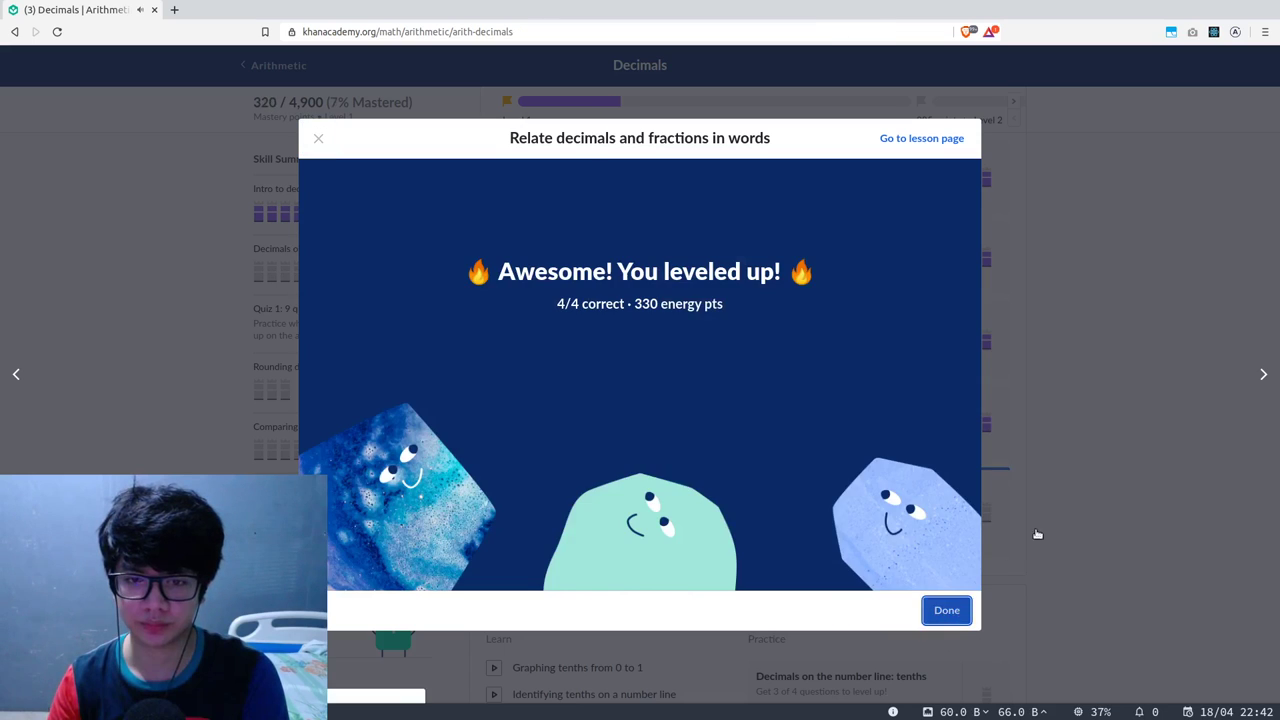
left_click(1034, 531)
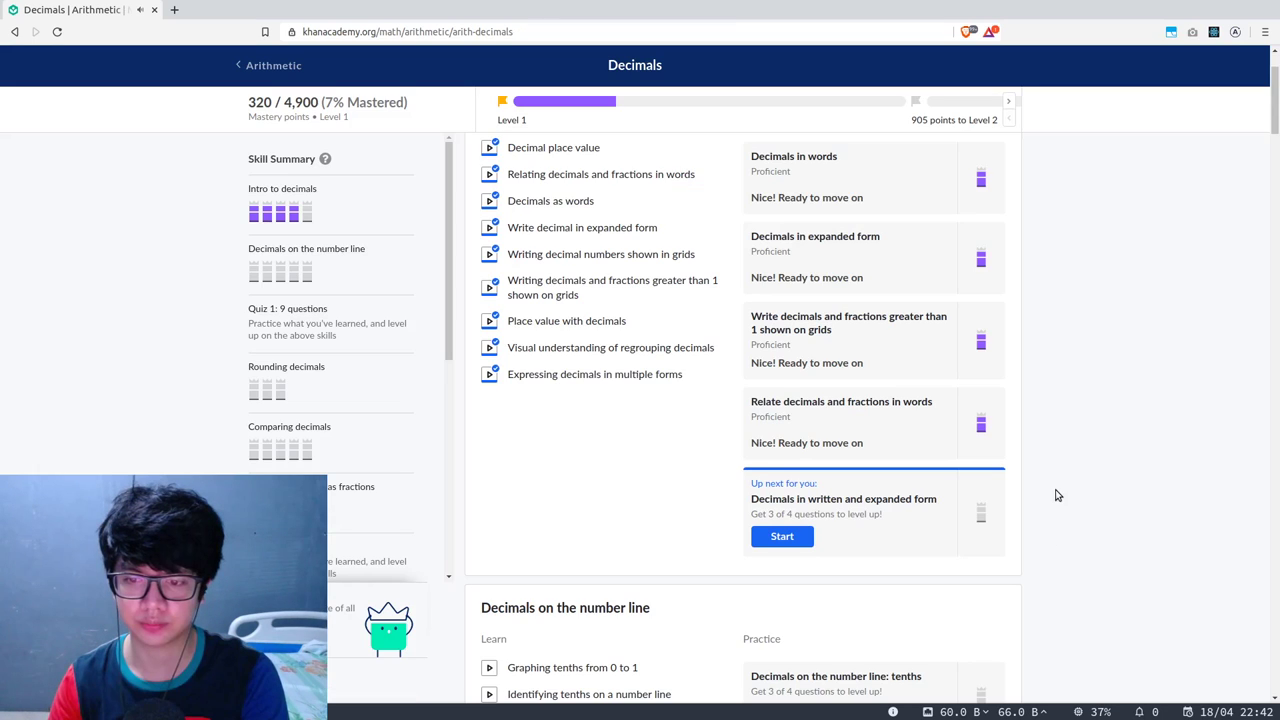
Start the "Decimals in written and expanded form" practice and submit 7 + 0.08 and 7.08 for seven and eight hundredths.
left_click(795, 465)
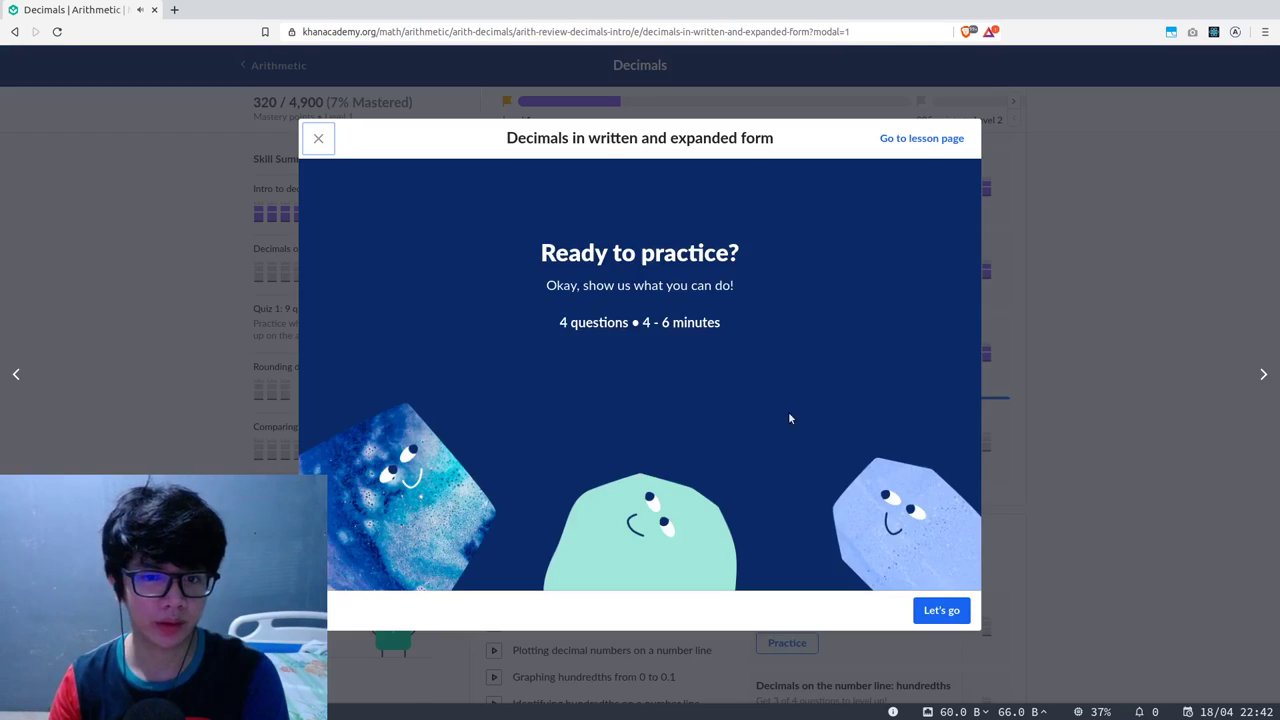
left_click(949, 608)
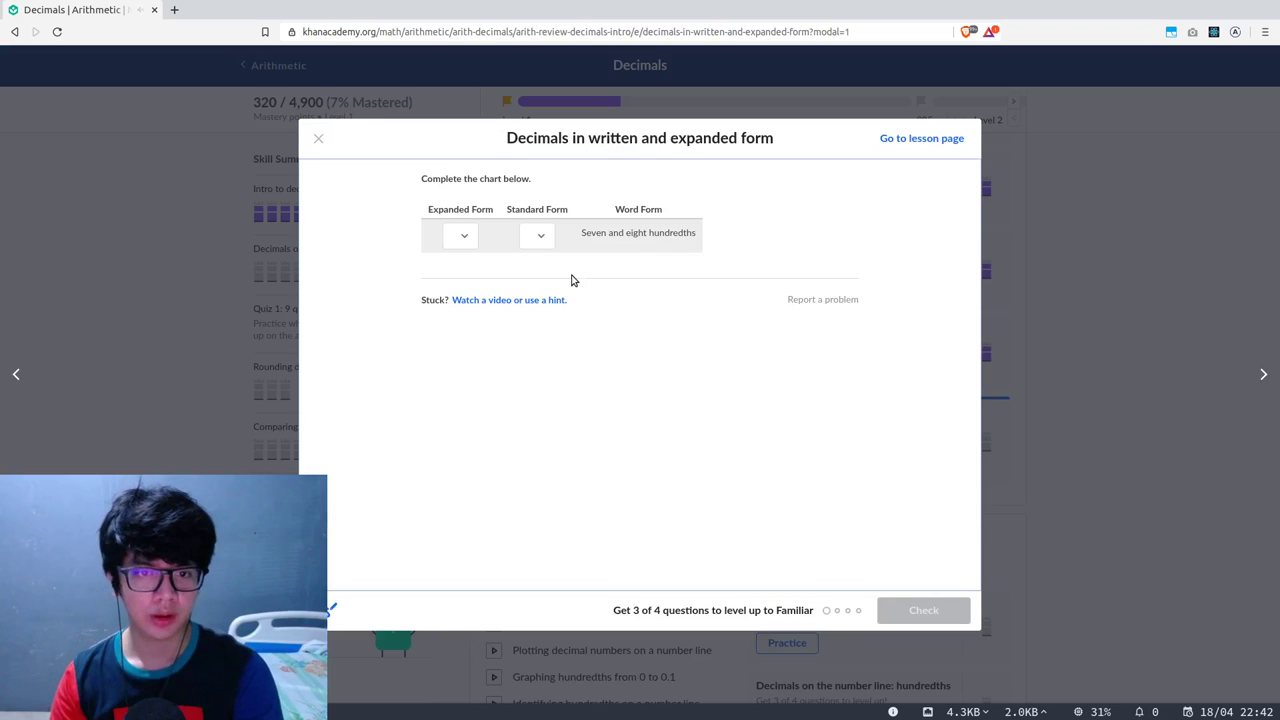
left_click(458, 247)
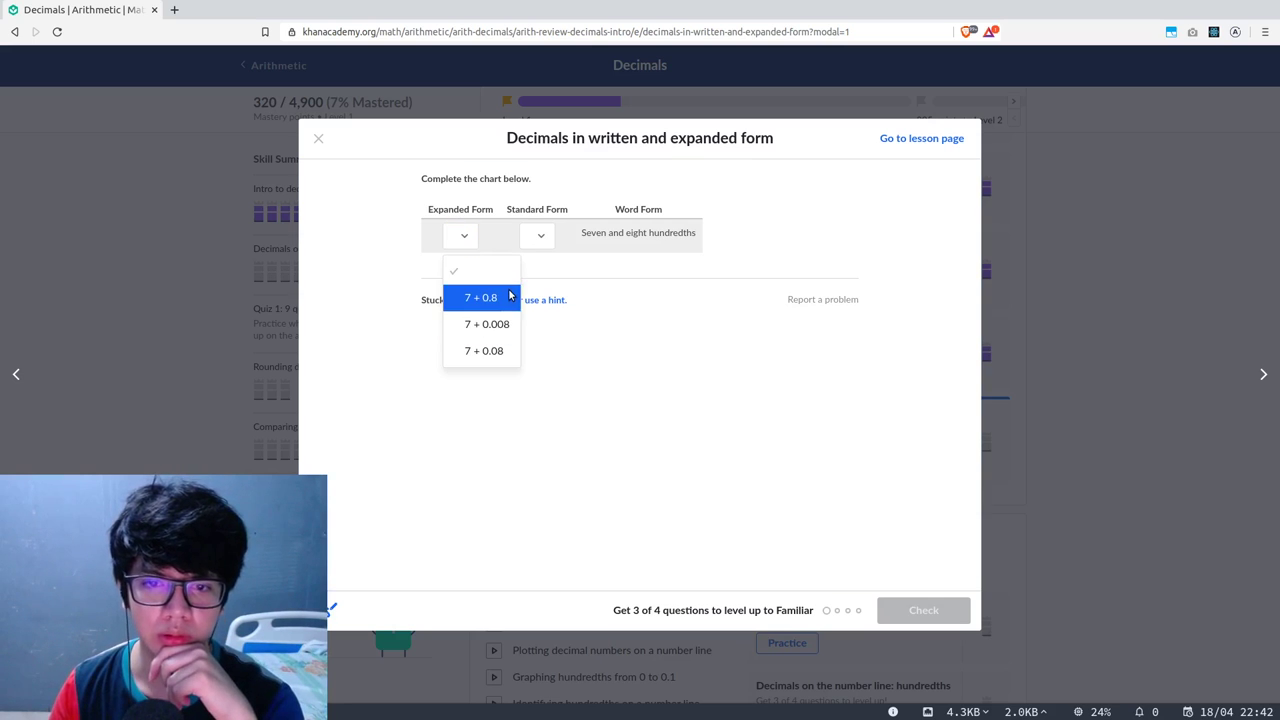
left_click(503, 352)
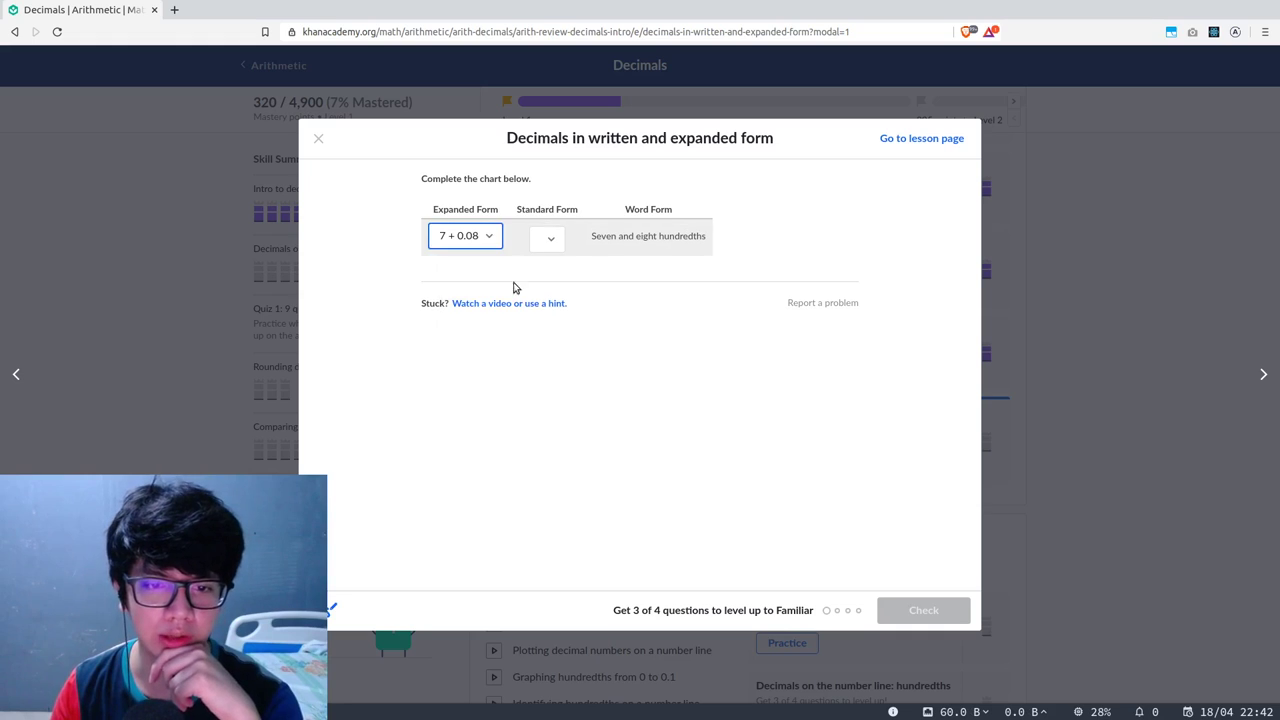
left_click(548, 246)
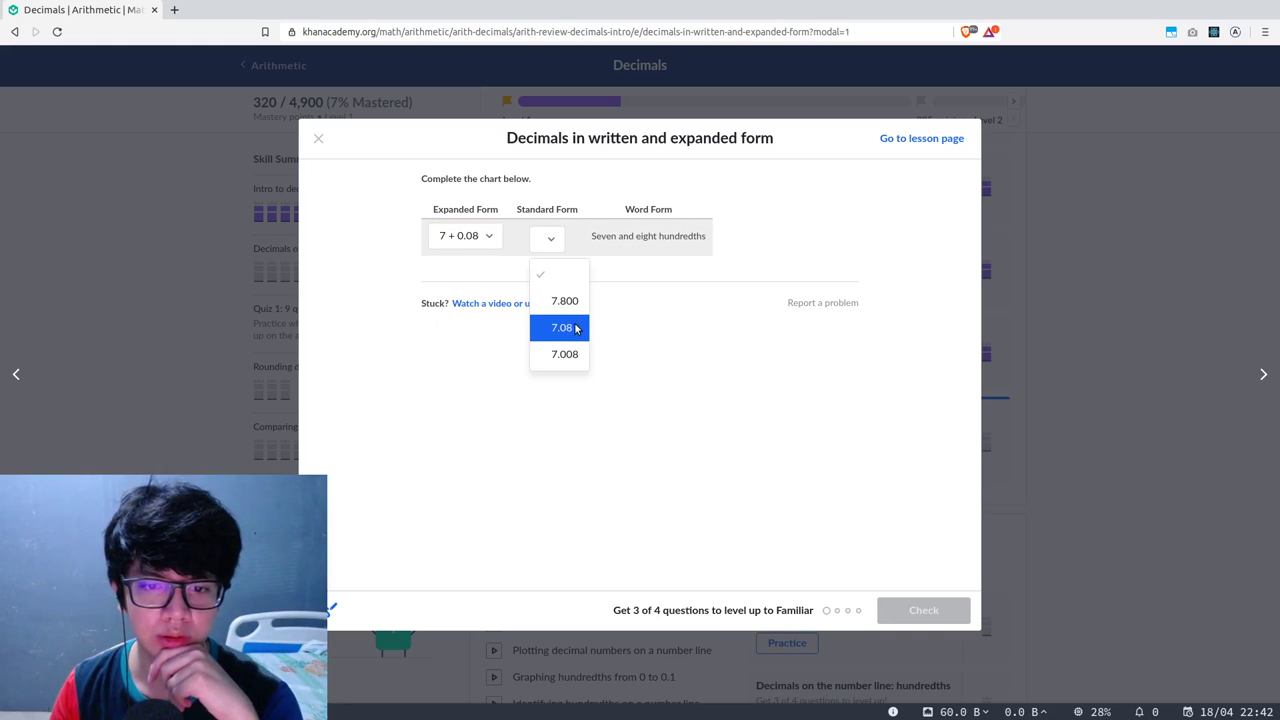
left_click(570, 326)
left_click(935, 610)
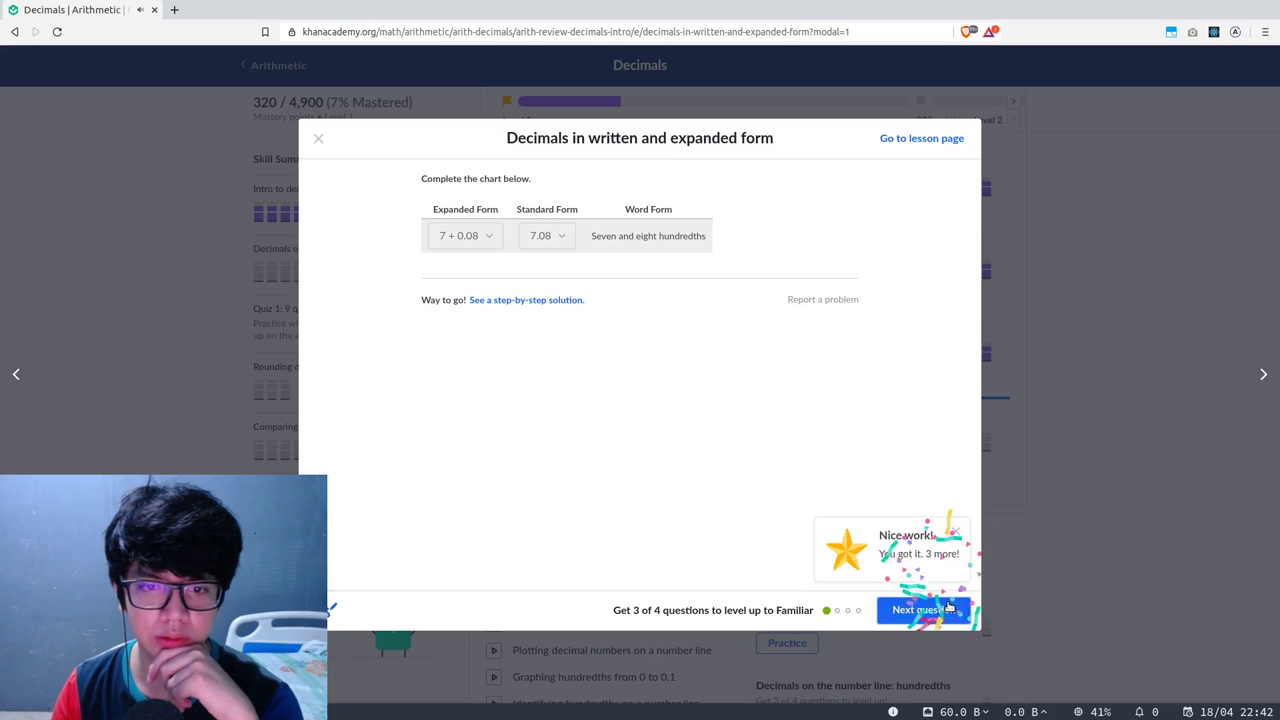
left_click(949, 608)
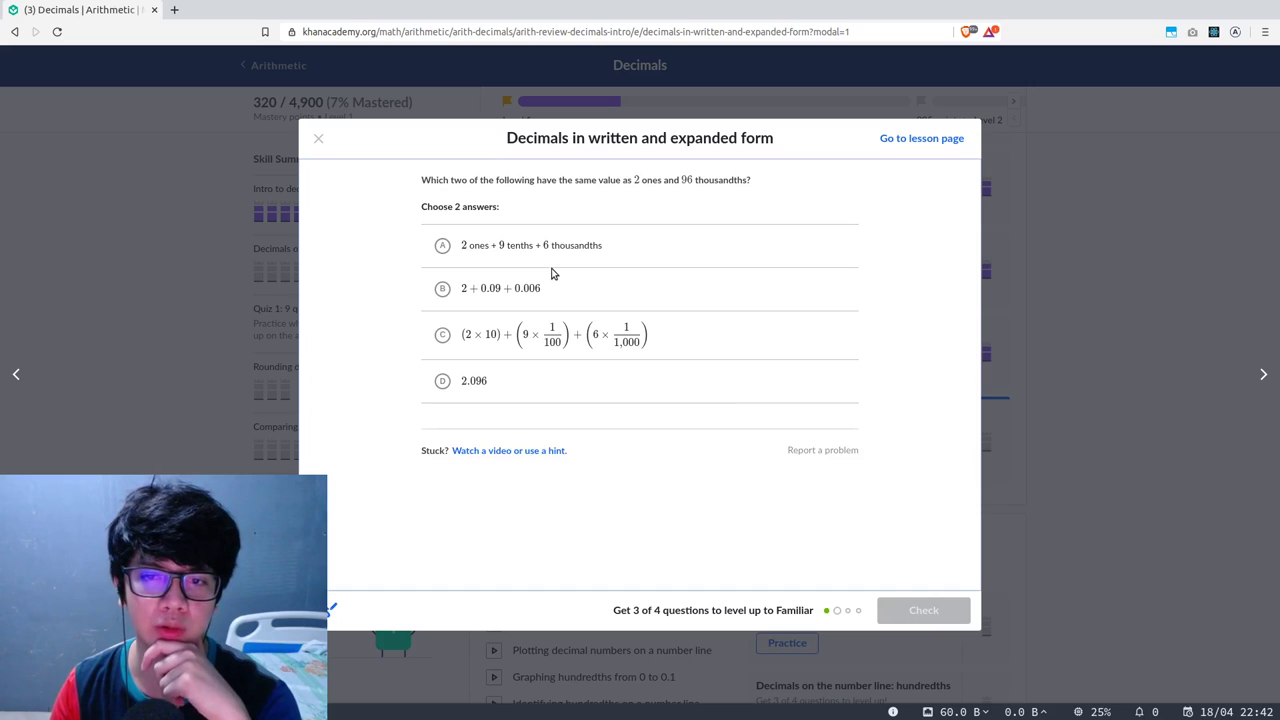
left_click(548, 256)
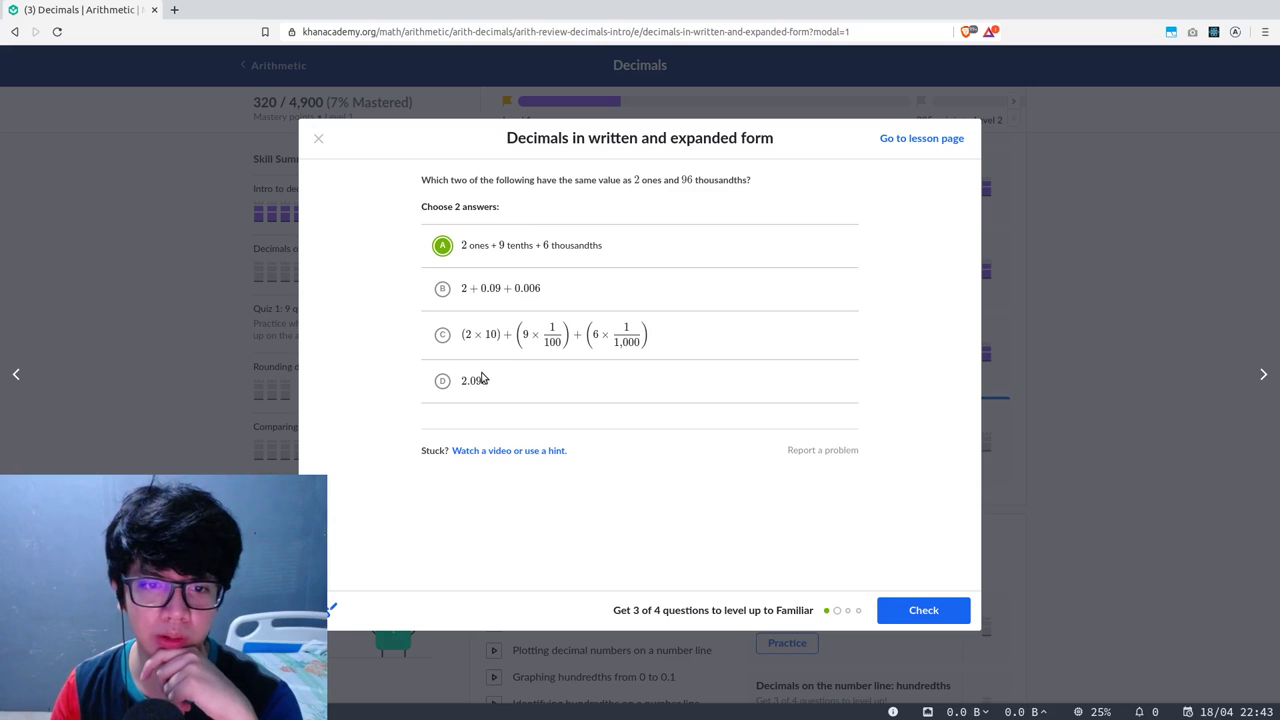
left_click_drag(688, 180, 750, 181)
left_click(750, 181)
left_click(537, 280)
left_click(533, 260)
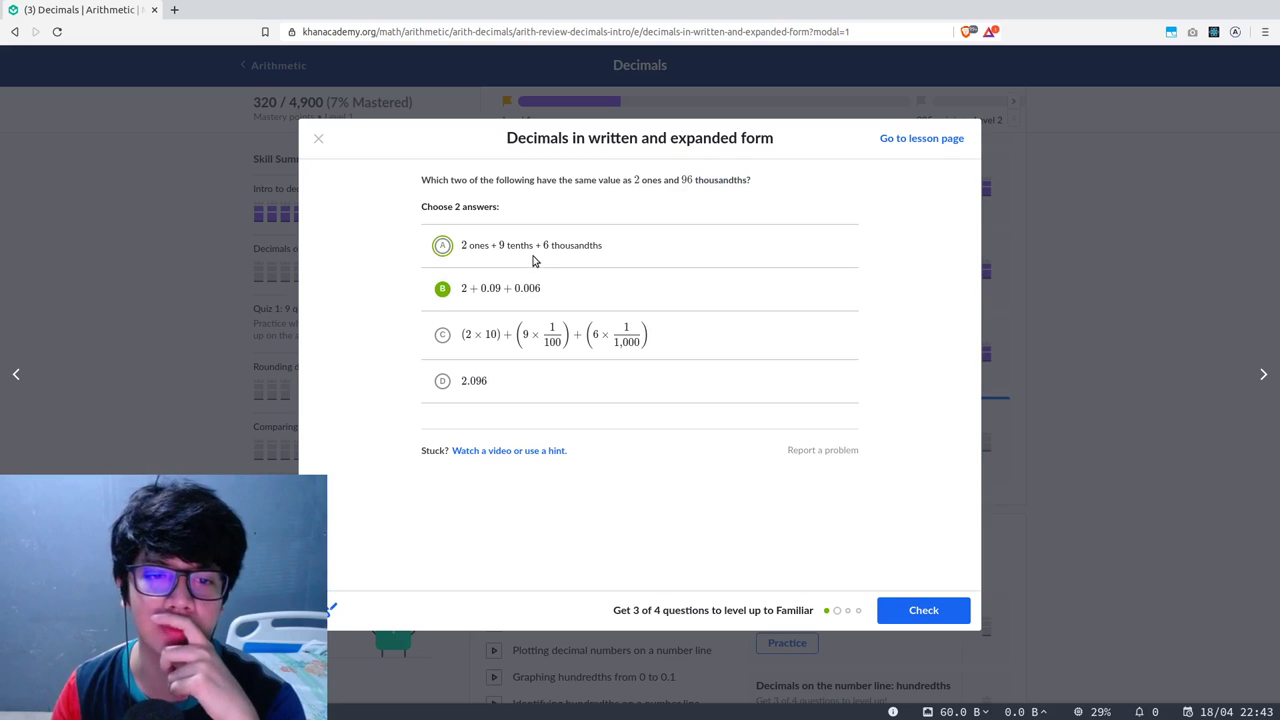
left_click(590, 291)
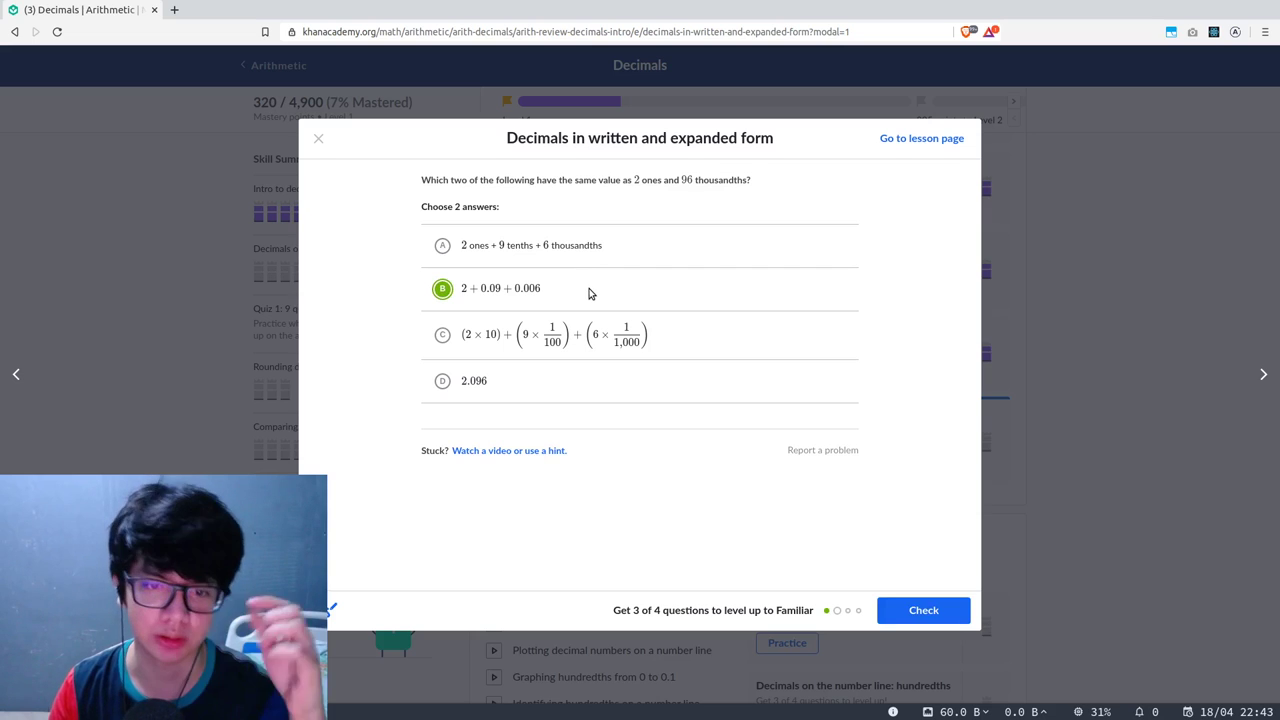
left_click(589, 292)
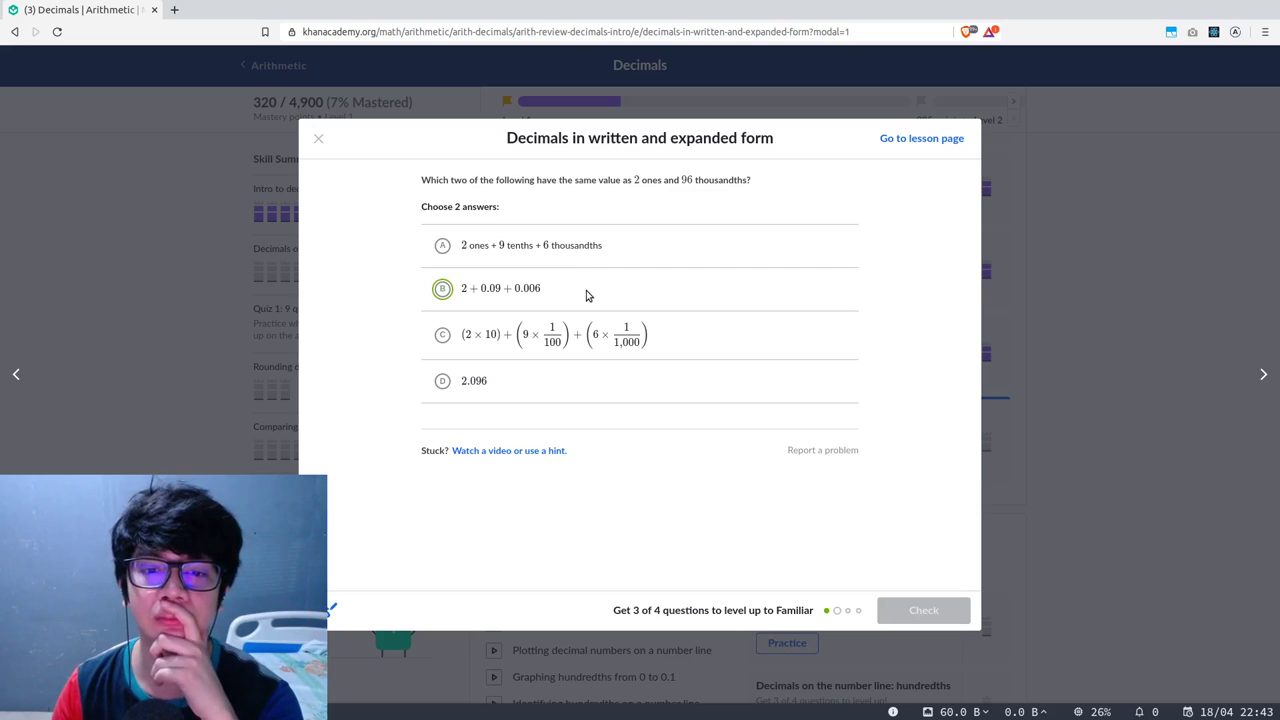
Submit 2 + 0.09 + 0.006 and 2.096 as equal to 2 ones and 96 thousandths.
left_click(546, 299)
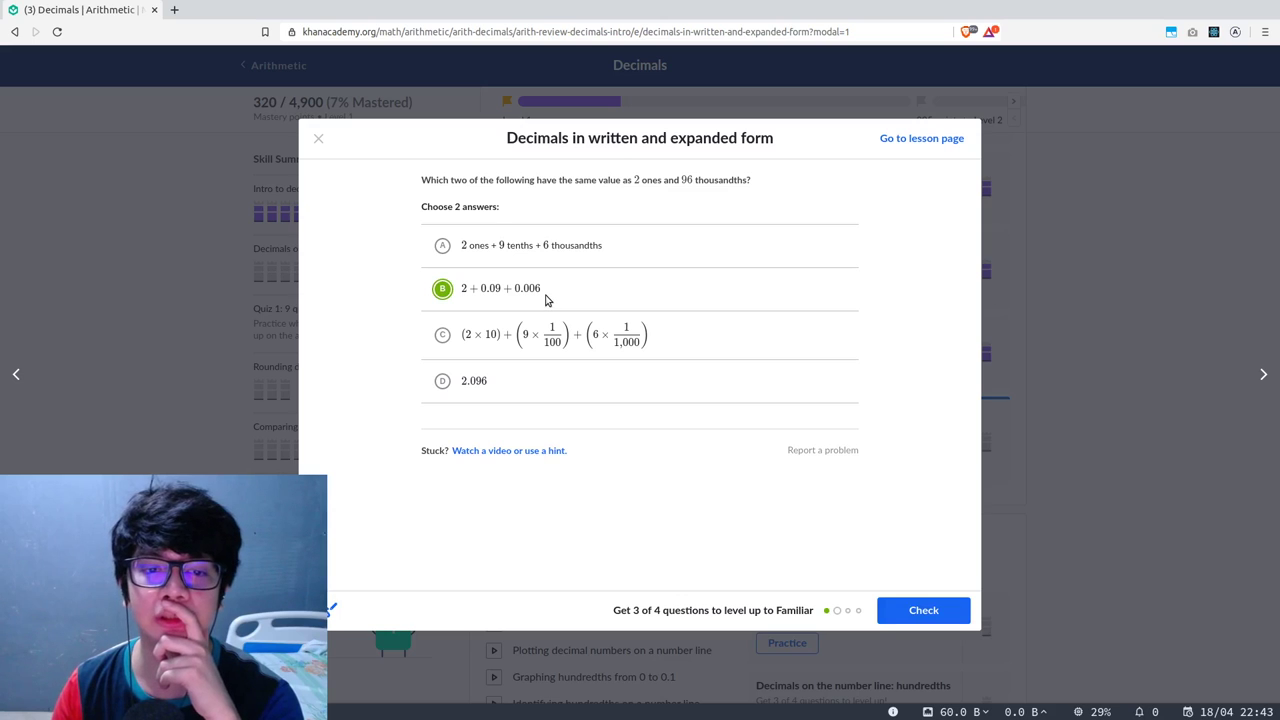
left_click(517, 383)
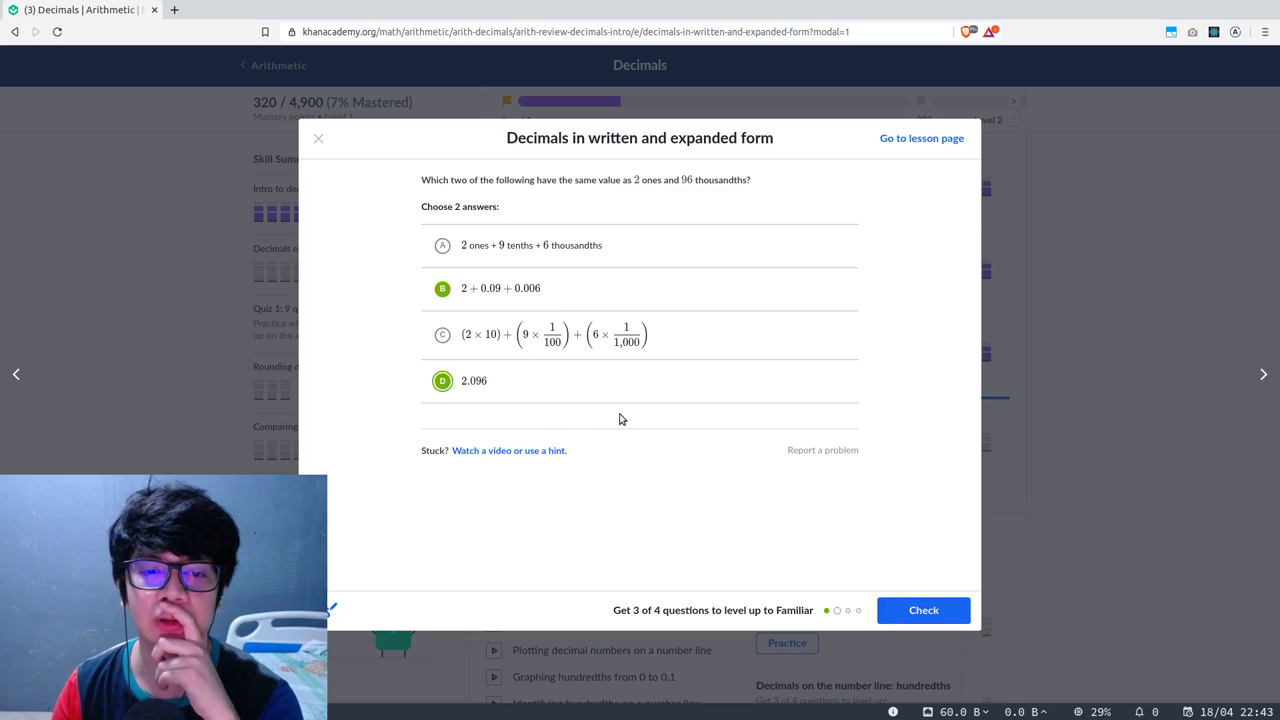
left_click(912, 610)
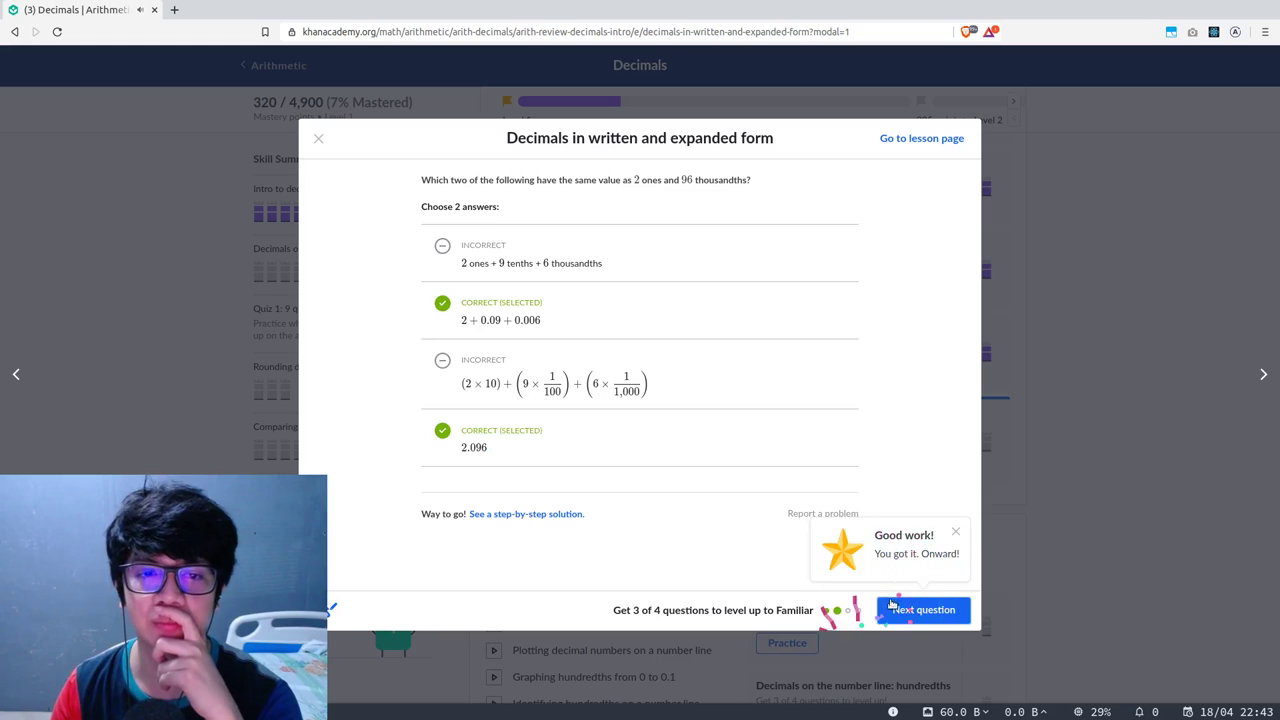
left_click(912, 610)
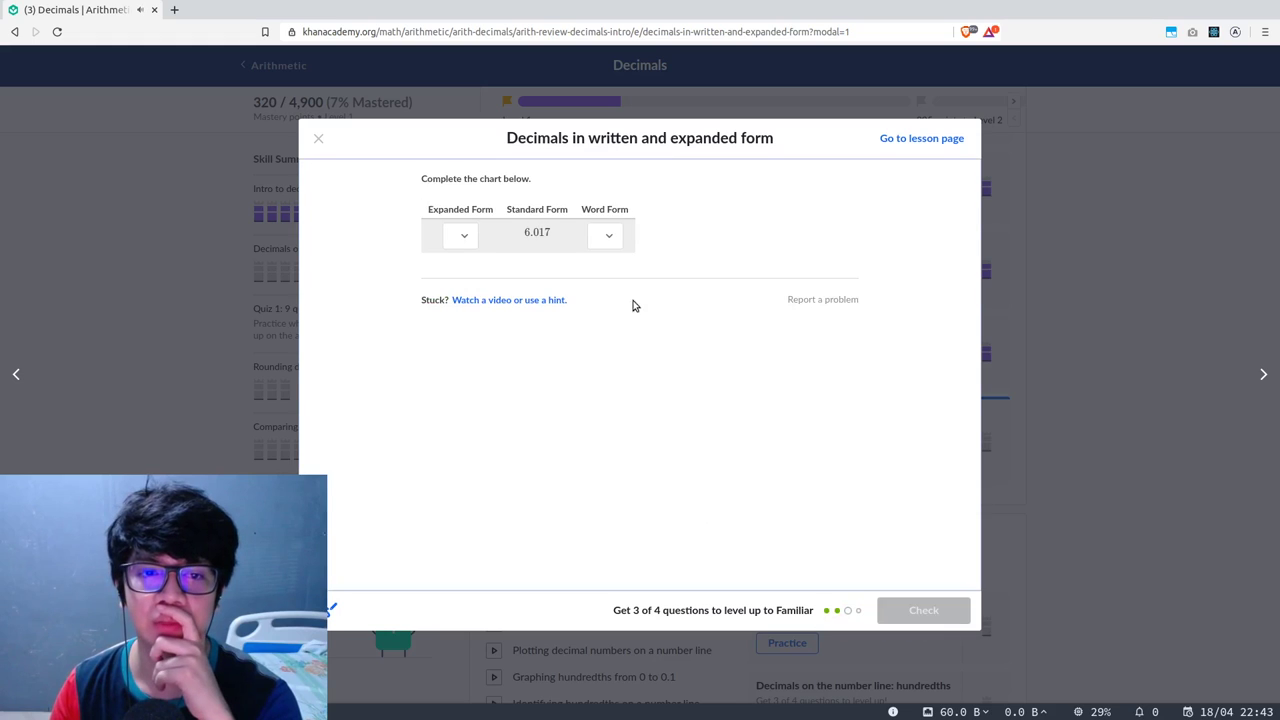
Submit 6 + 0.01 + 0.007 as the expanded form and "Six and seventeen thousandths" as the word form of 6.017.
left_click(470, 238)
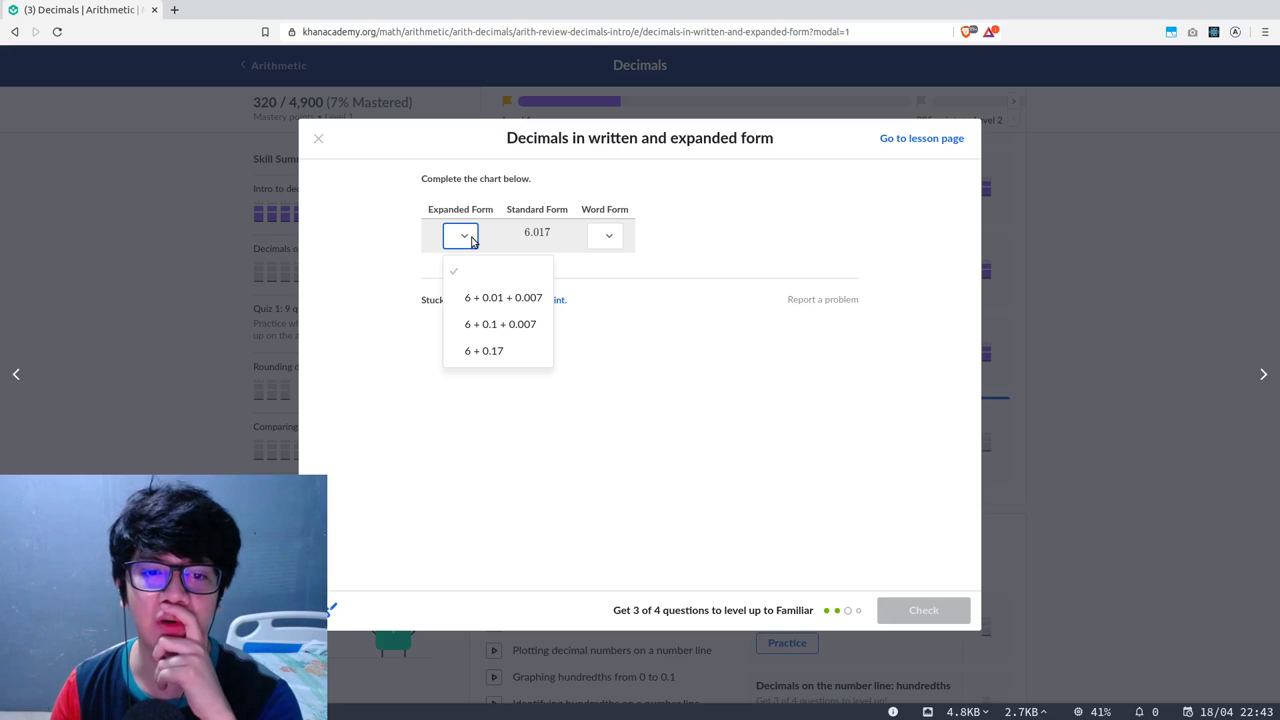
left_click(494, 302)
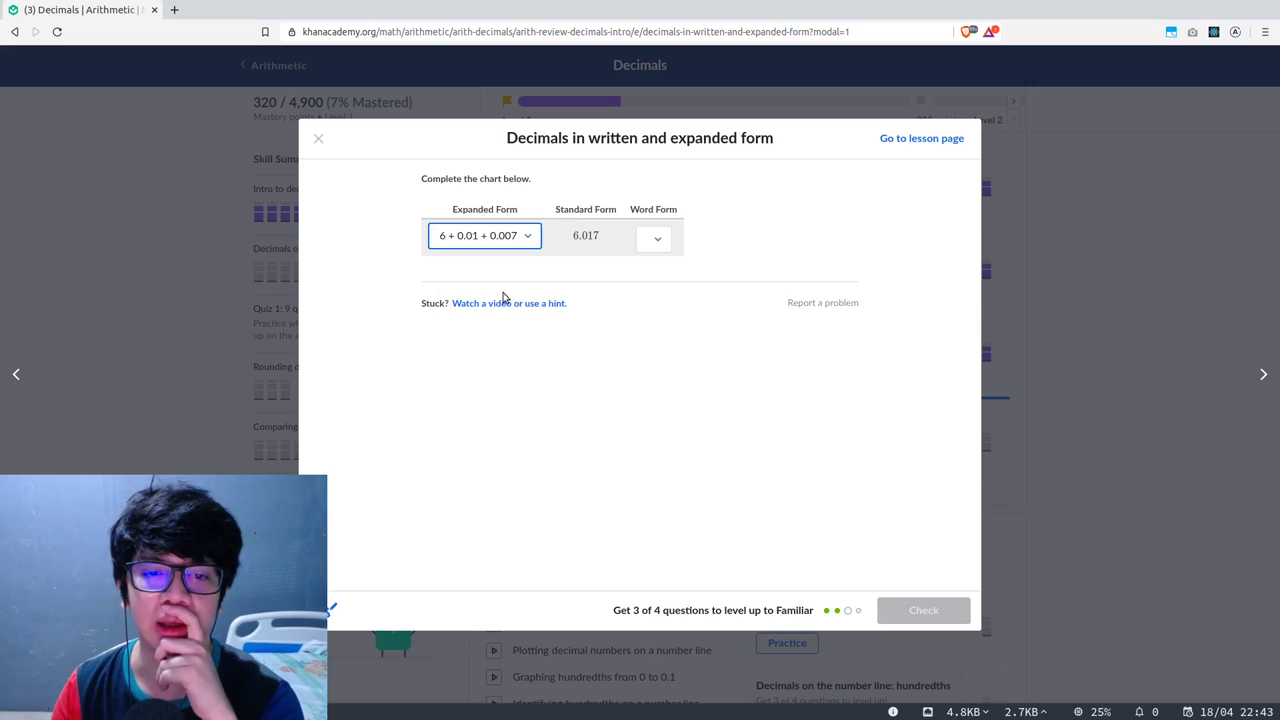
left_click(650, 253)
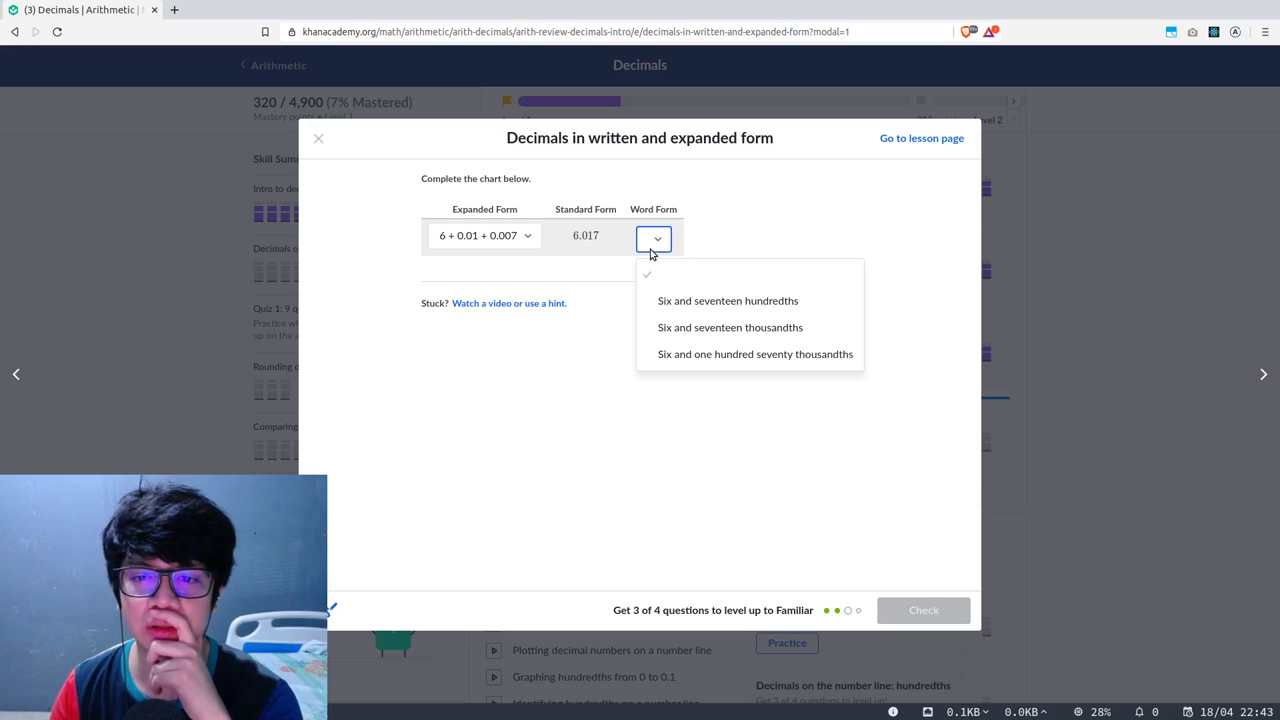
left_click(740, 355)
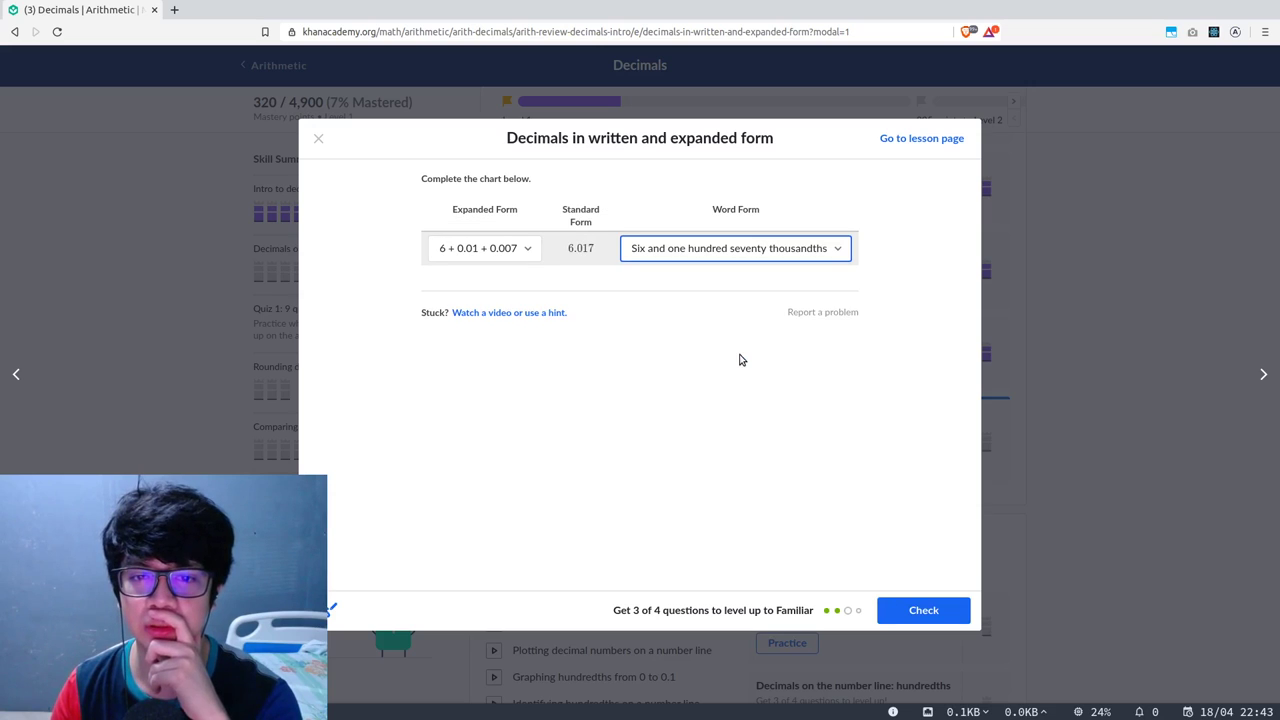
left_click(634, 271)
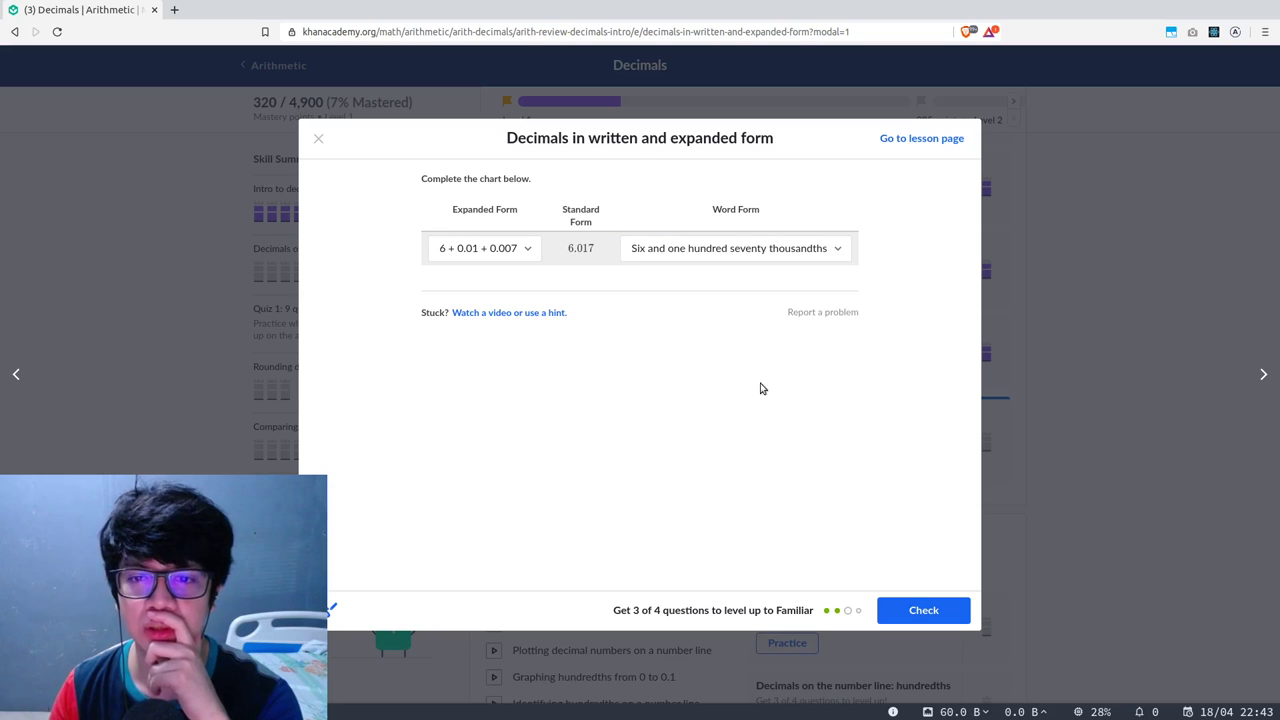
left_click(778, 262)
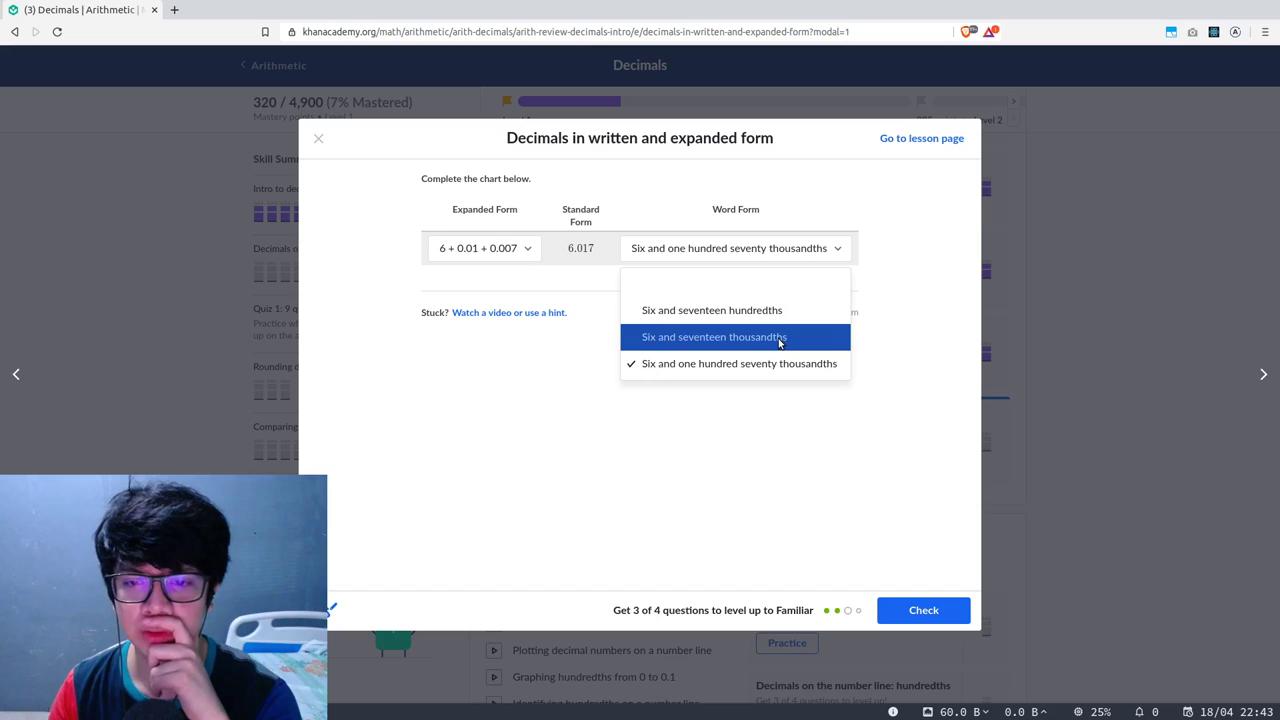
left_click(779, 339)
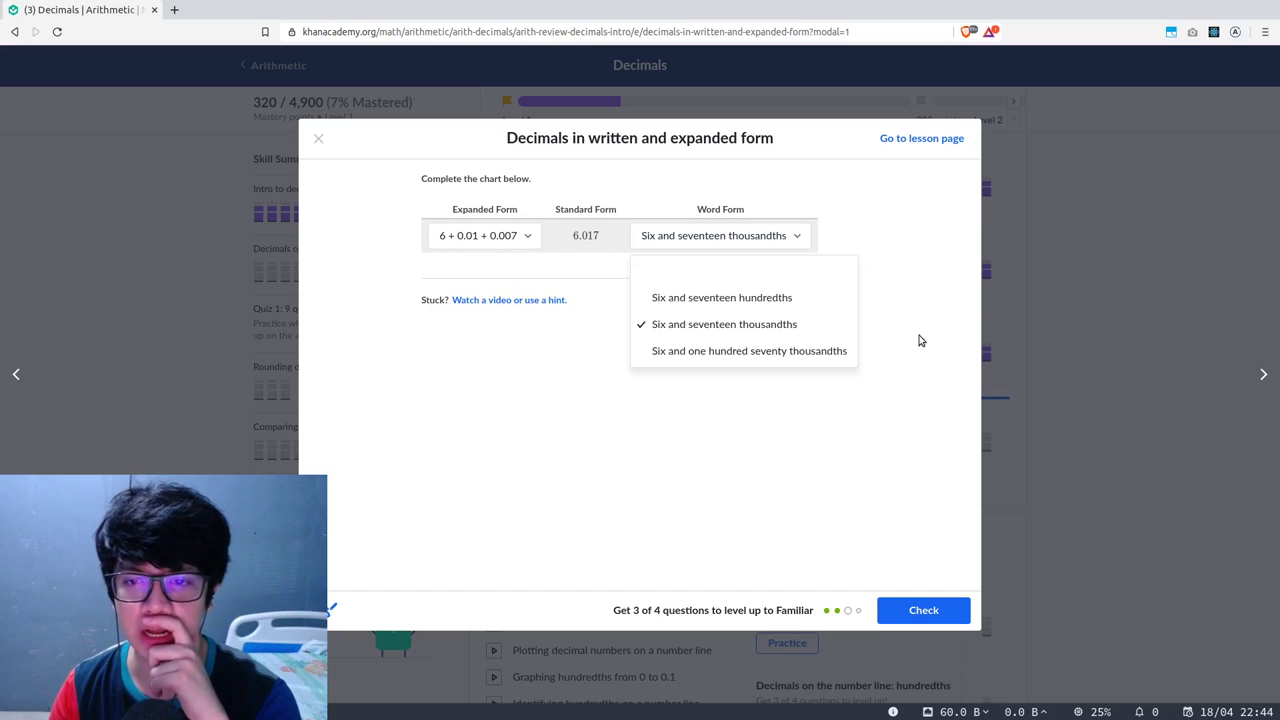
left_click(948, 617)
left_click(948, 617)
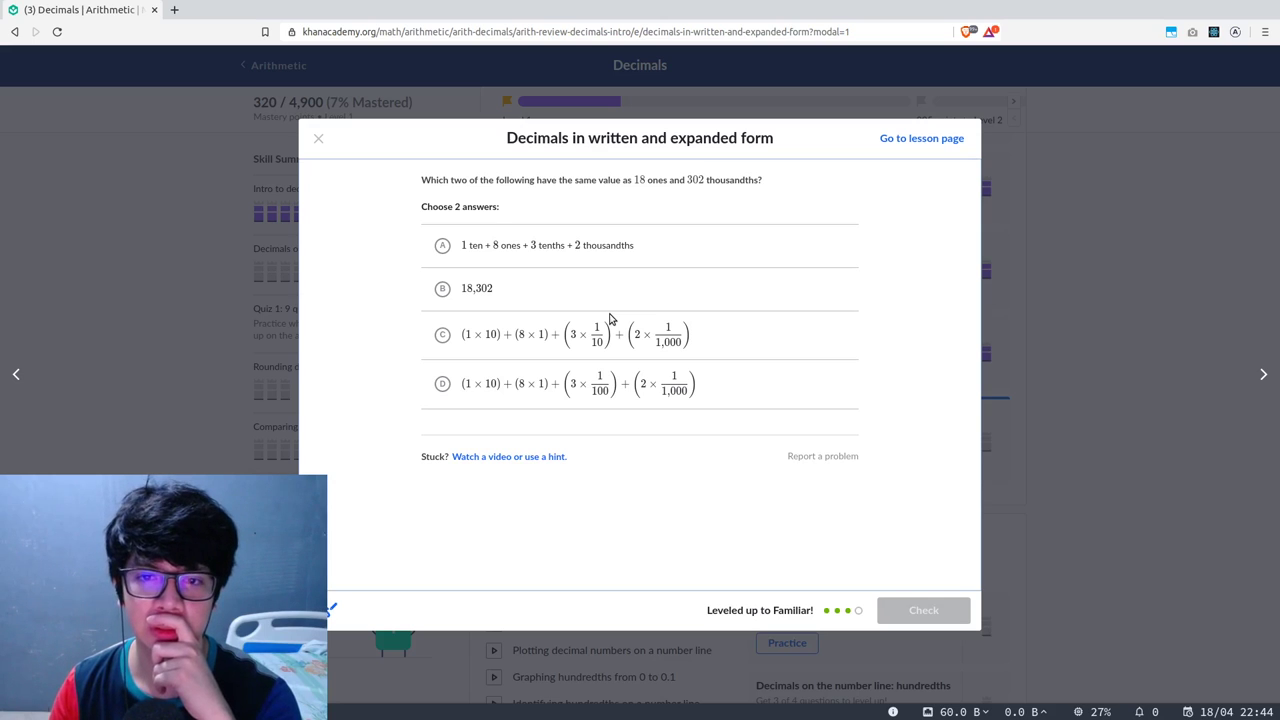
Submit 1 ten + 8 ones + 3 tenths + 2 thousandths and (1×10)+(8×1)+(3×1/10)+(2×1/1,000) for 18 ones and 302 thousandths.
left_click(543, 252)
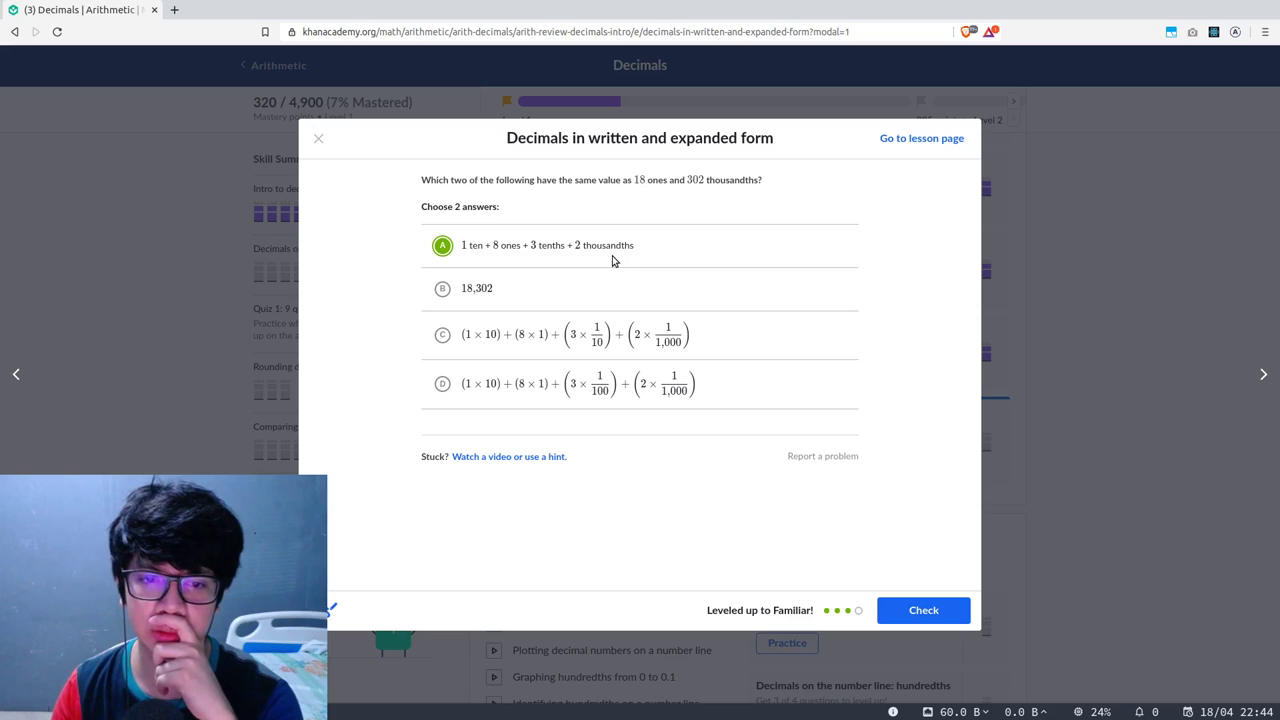
left_click(520, 346)
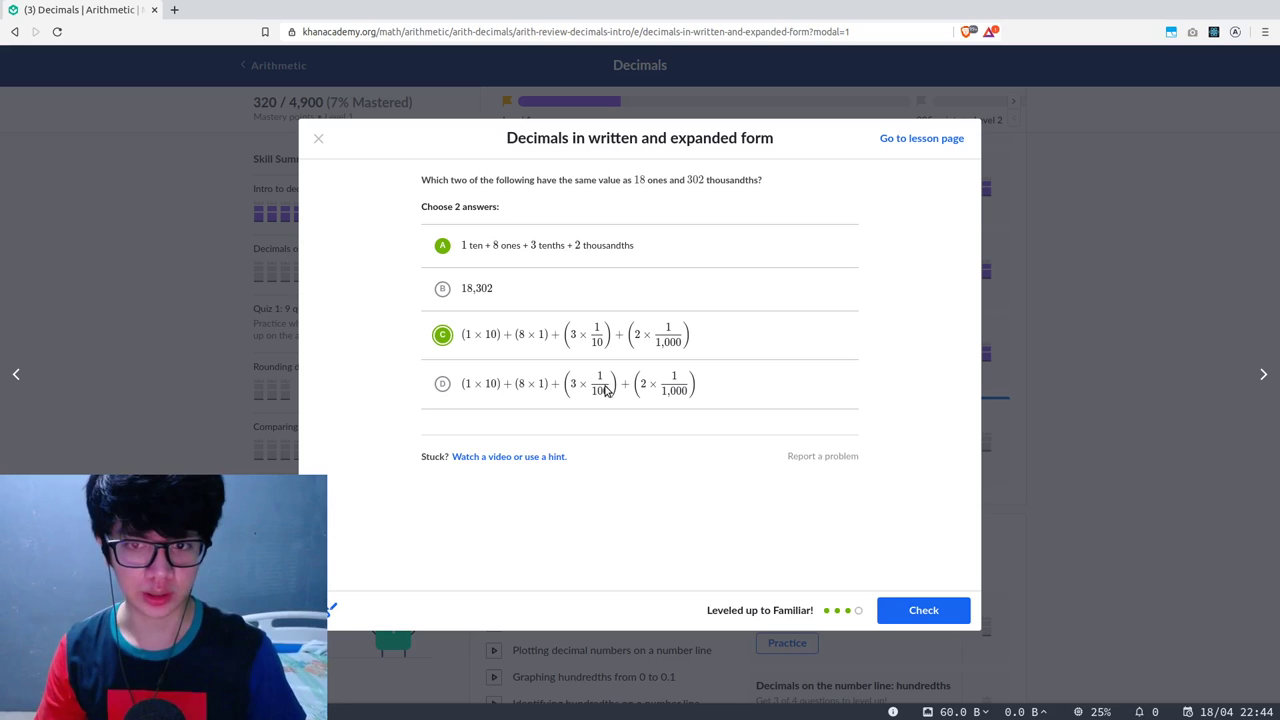
left_click(925, 612)
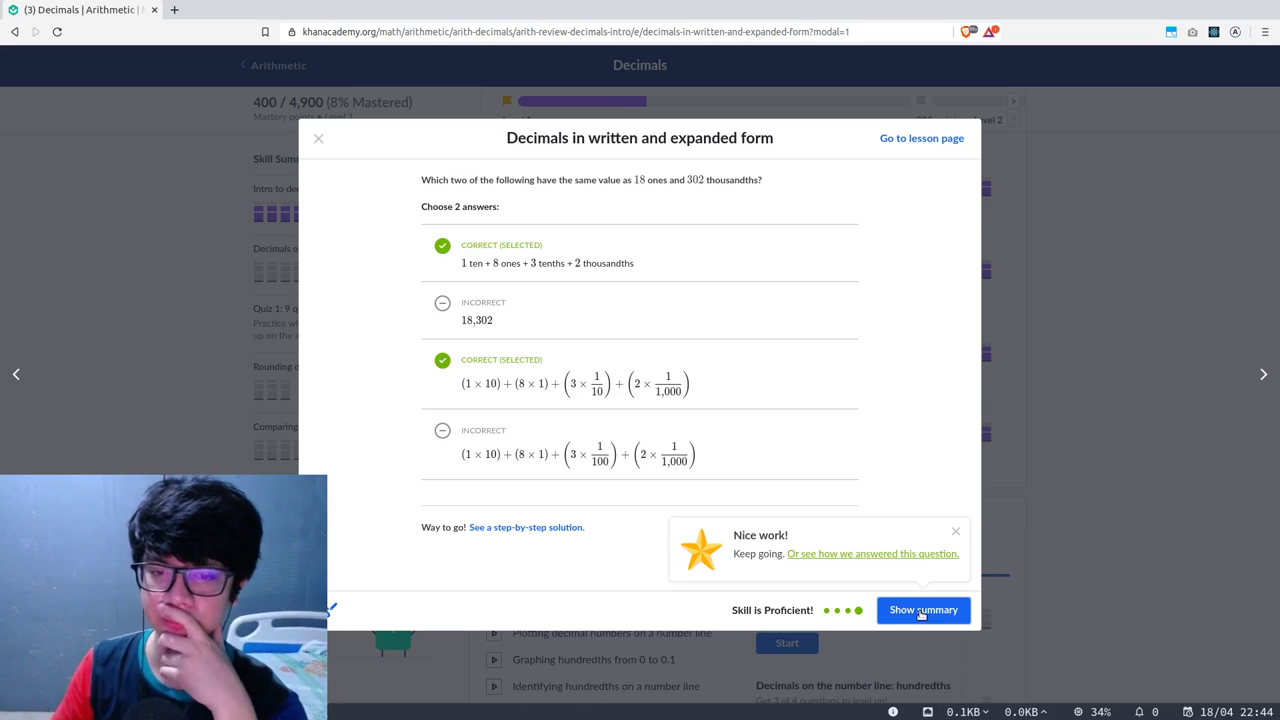
Finish the written and expanded form practice and play the "Graphing tenths from 0 to 1" video in the number line lesson.
left_click(922, 612)
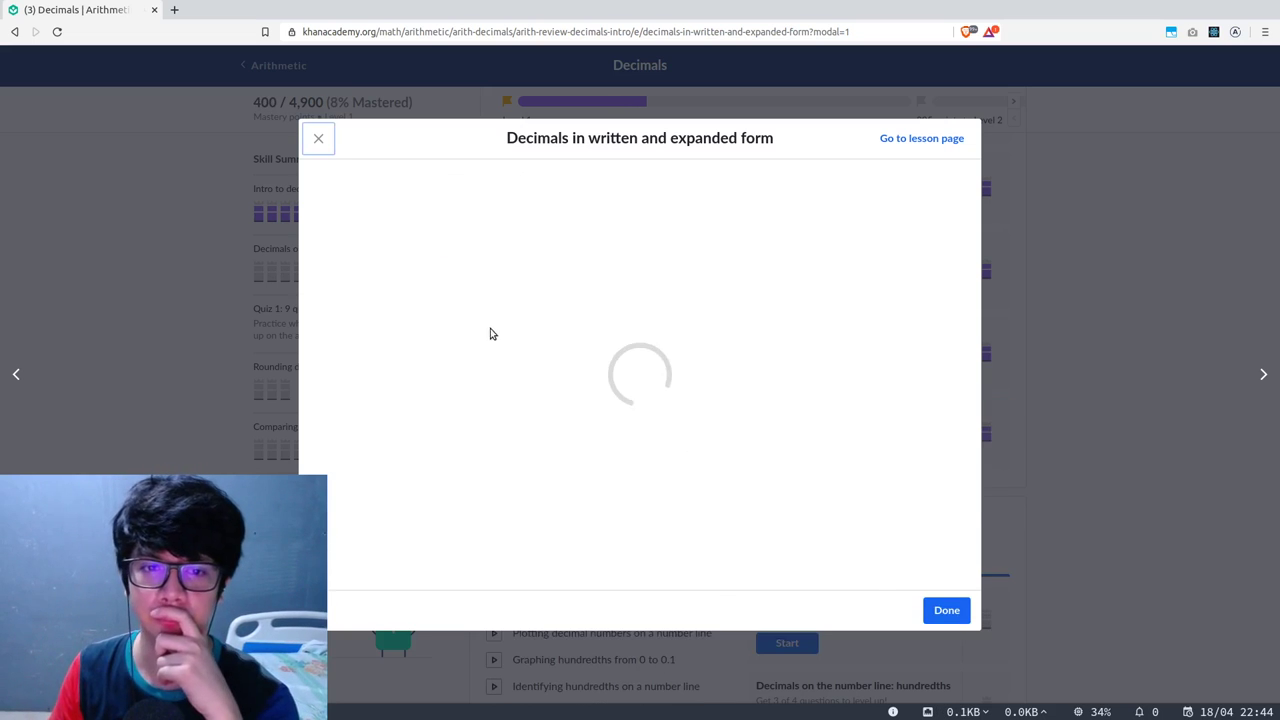
left_click(946, 610)
scroll(1071, 460, "down", 5)
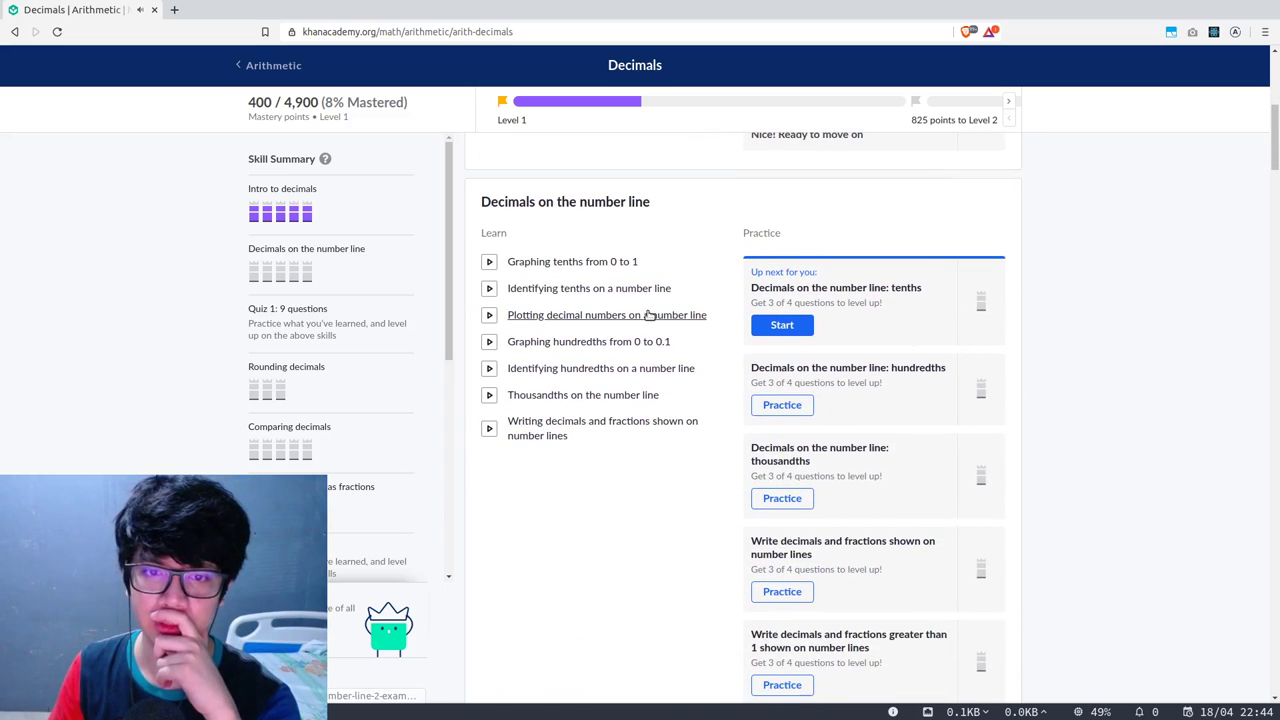
left_click(600, 262)
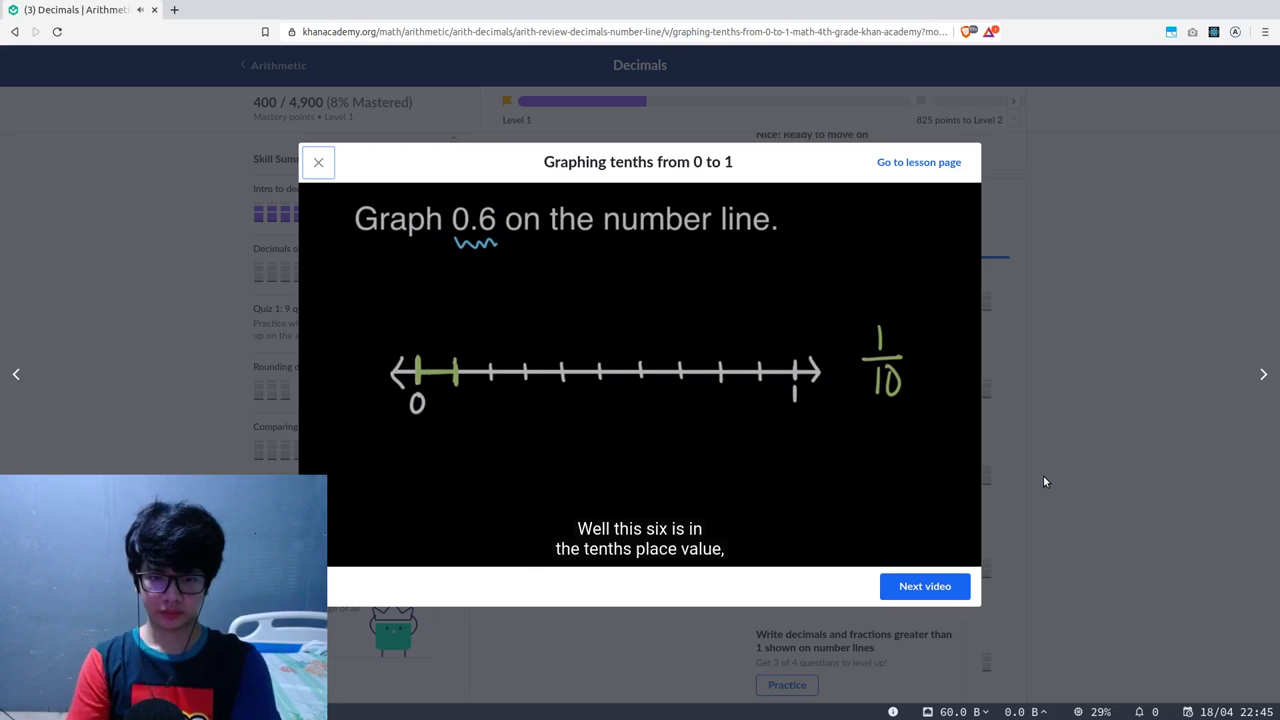
Pause the video, switch to OBS Studio to check the running recording, and return to the lesson in the browser.
left_click(692, 381)
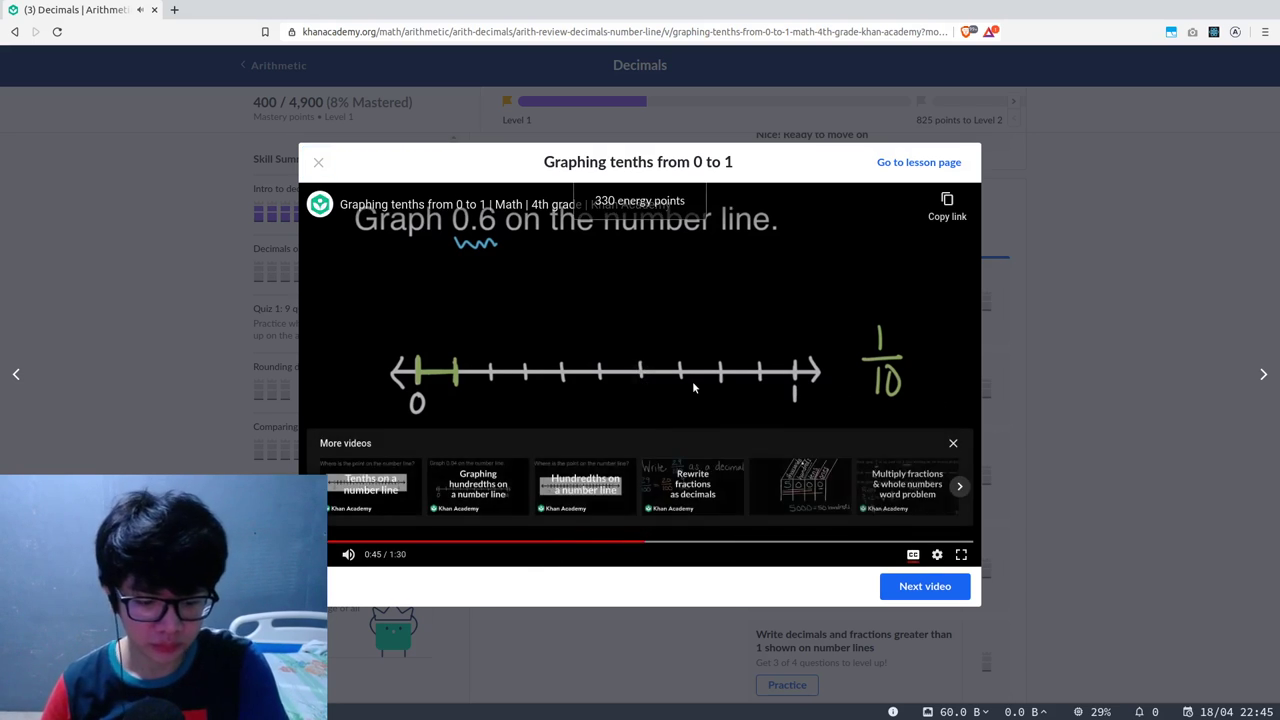
key("alt+Tab")
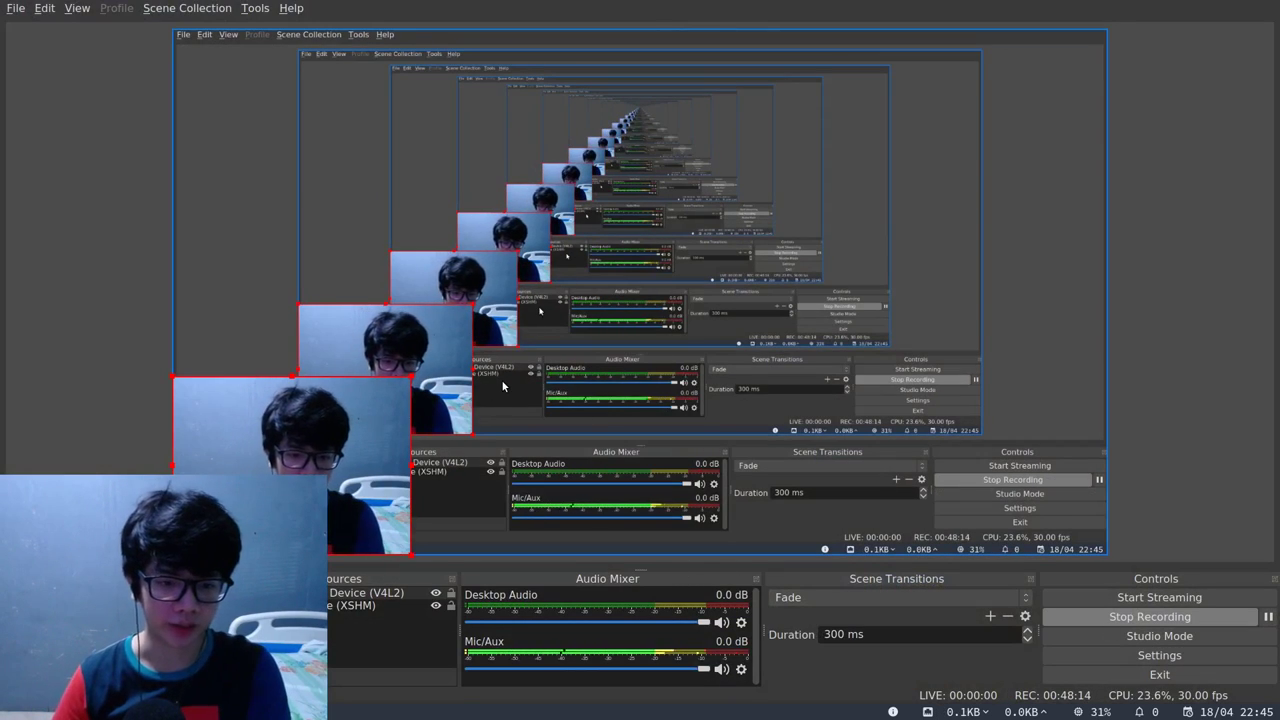
key("alt+Tab")
key("alt+Tab")
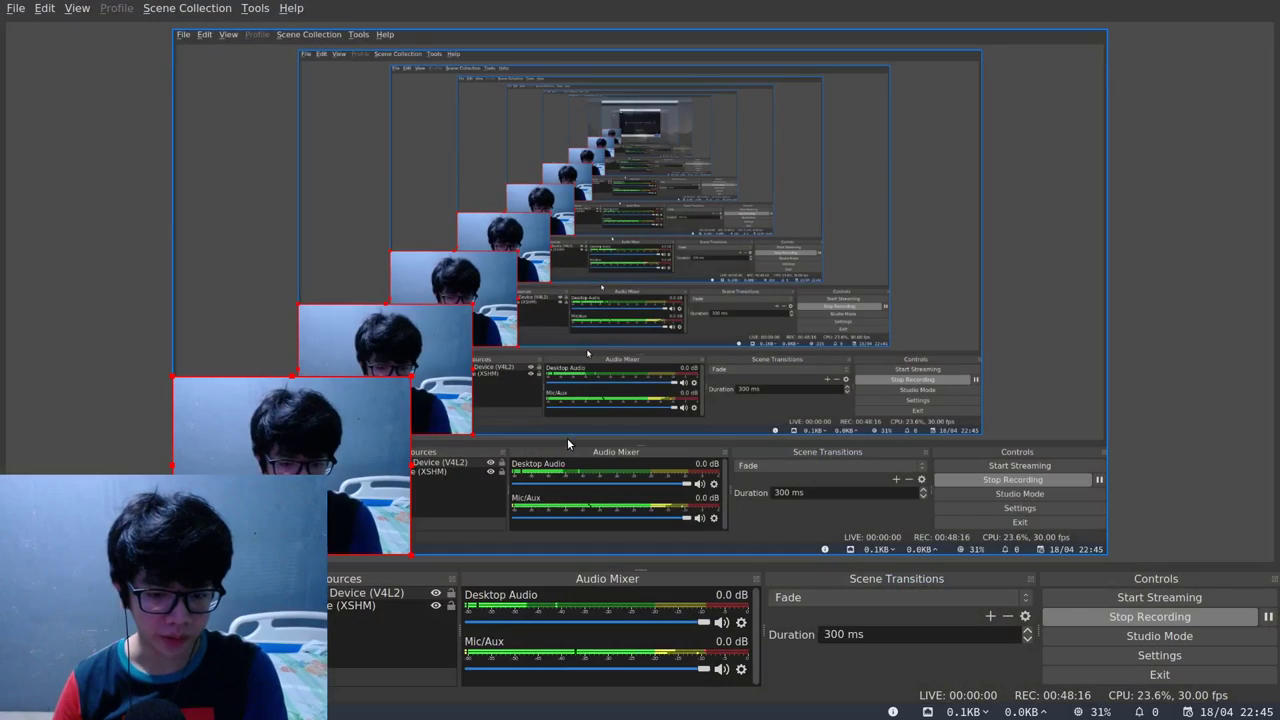
key("alt+Tab")
key("alt+Tab")
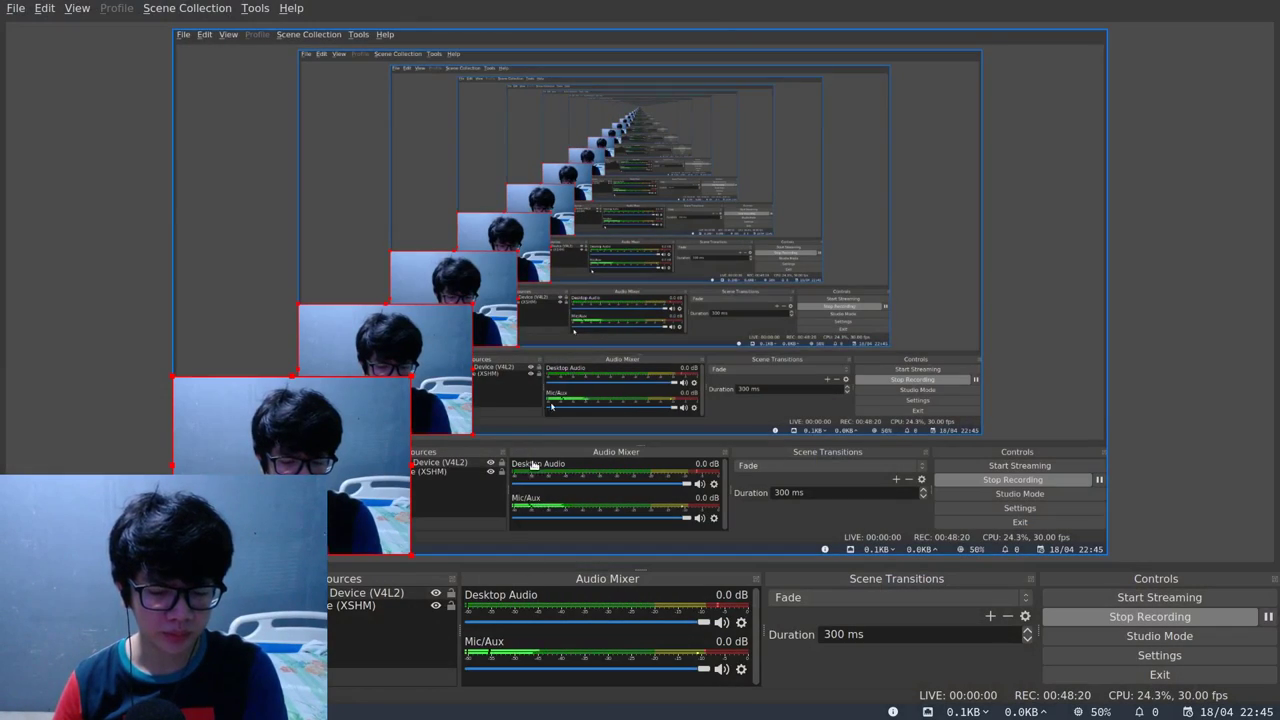
key("alt+Tab")
key("alt+Tab")
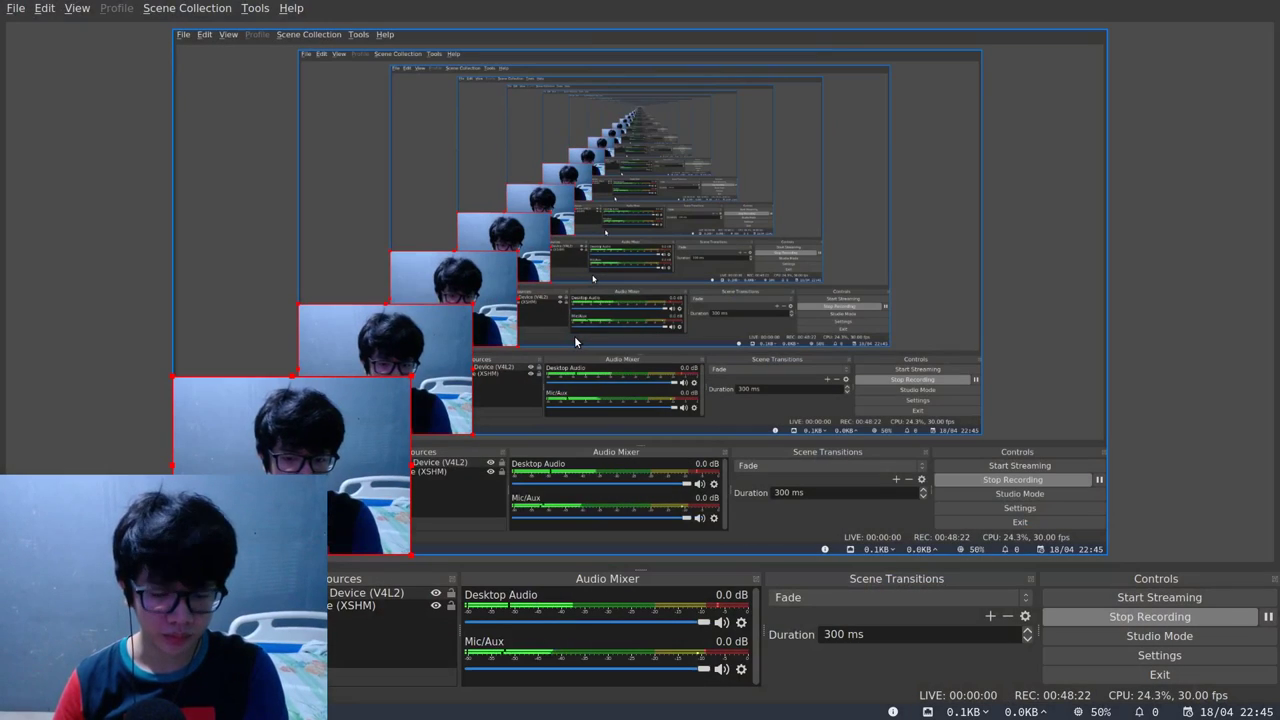
key("alt+Tab")
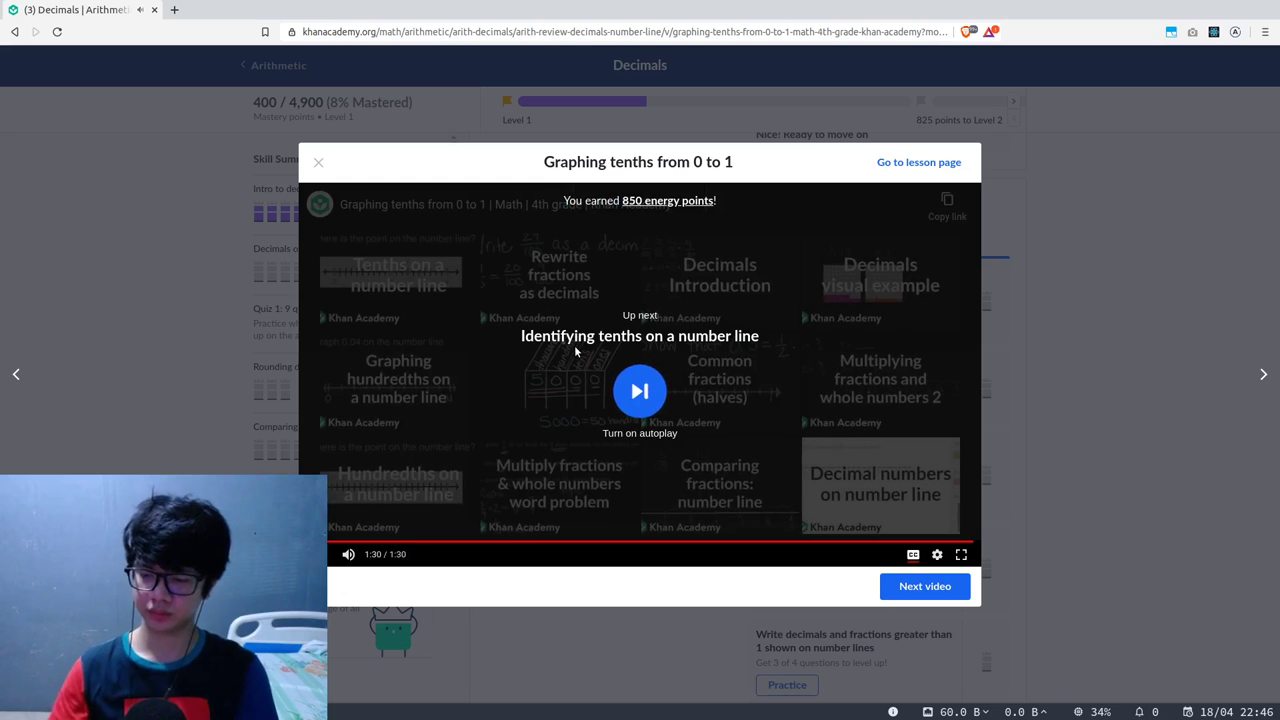
Close the "Graphing tenths from 0 to 1" video, then play "Identifying tenths on a number line" to its end and close it.
left_click(1079, 314)
left_click(601, 299)
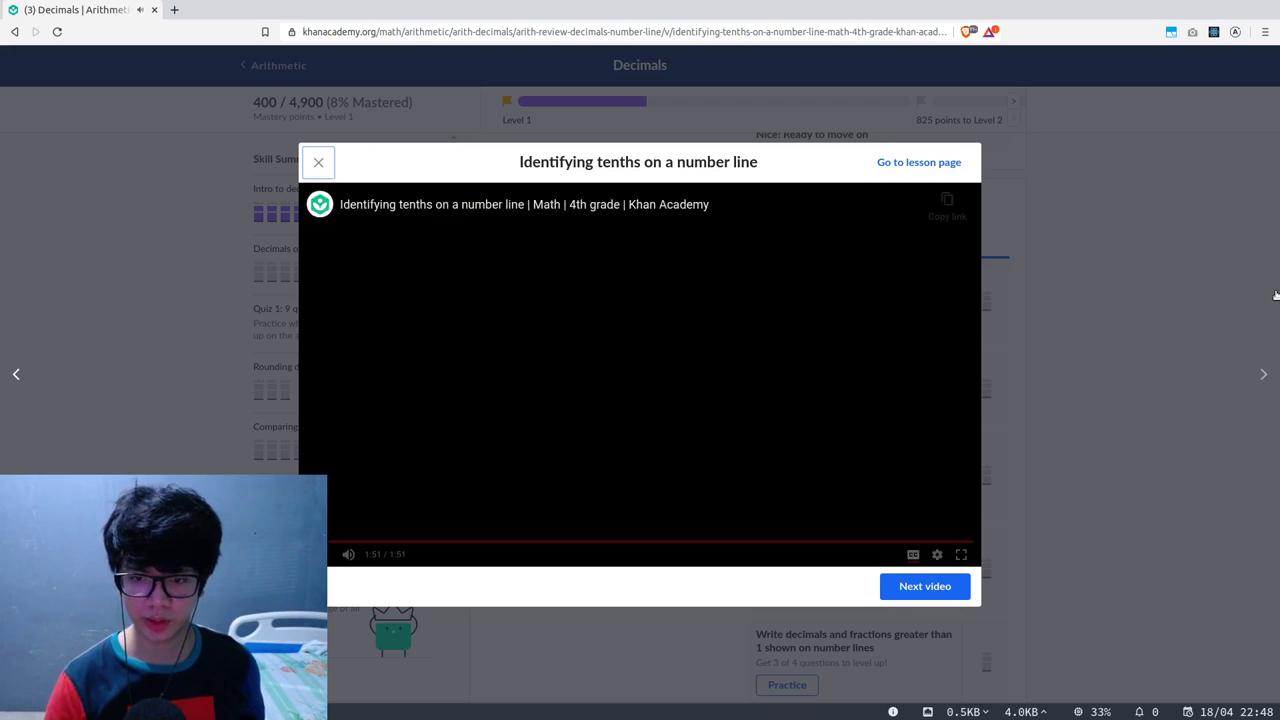
left_click(1148, 283)
Play the "Plotting decimal numbers on a number line" video to its end, rewinding to replay the 2.87 example, and close it.
scroll(670, 330, "down", 1)
left_click(633, 280)
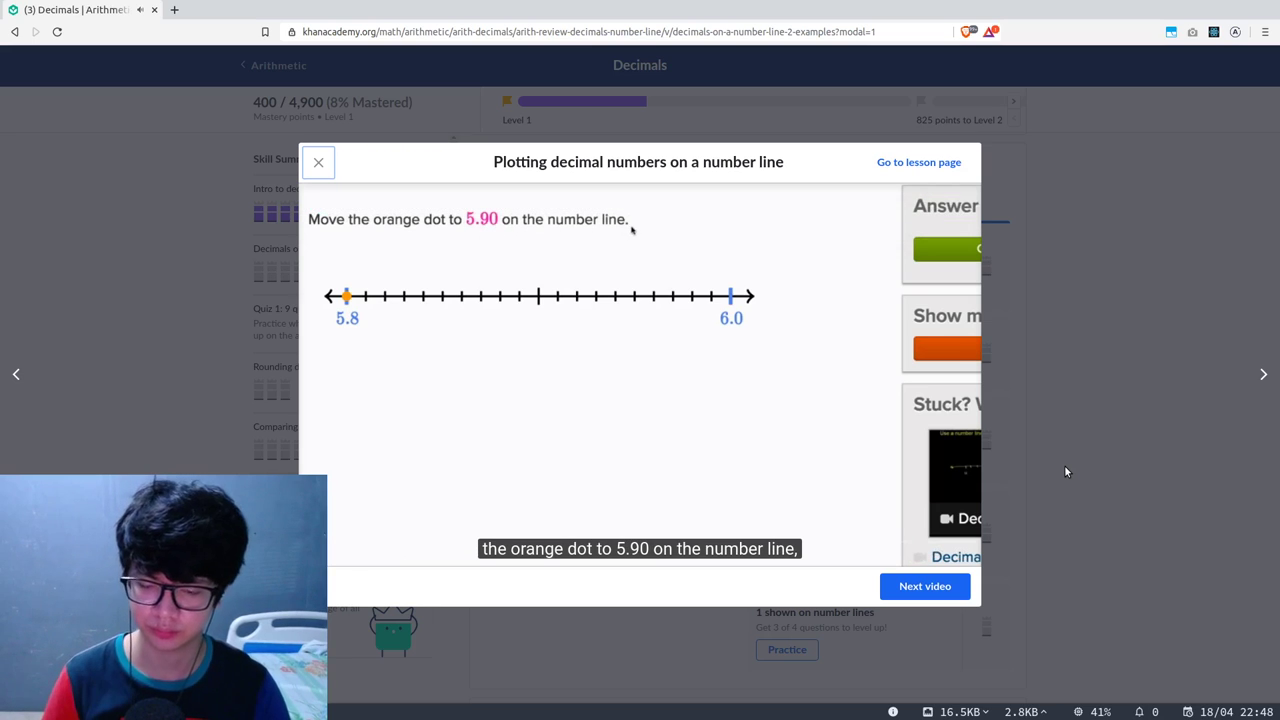
mouse_move(435, 566)
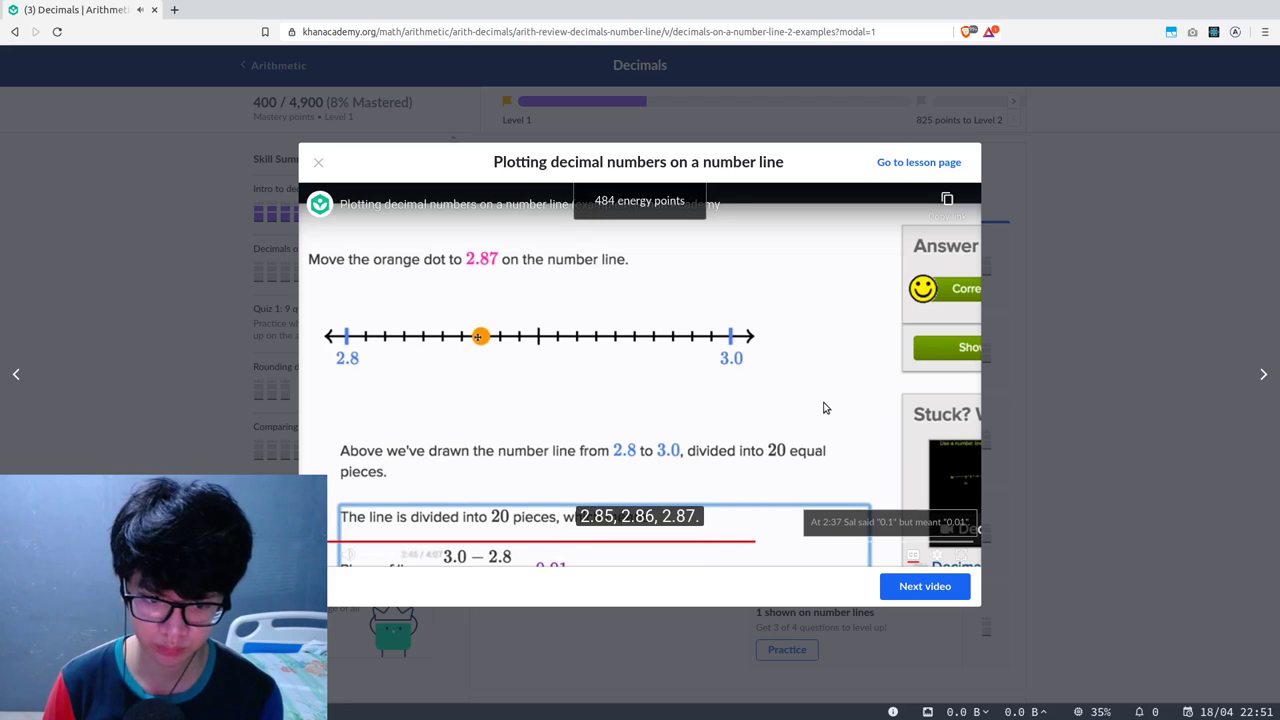
left_click(806, 371)
key("Left")
key("Left")
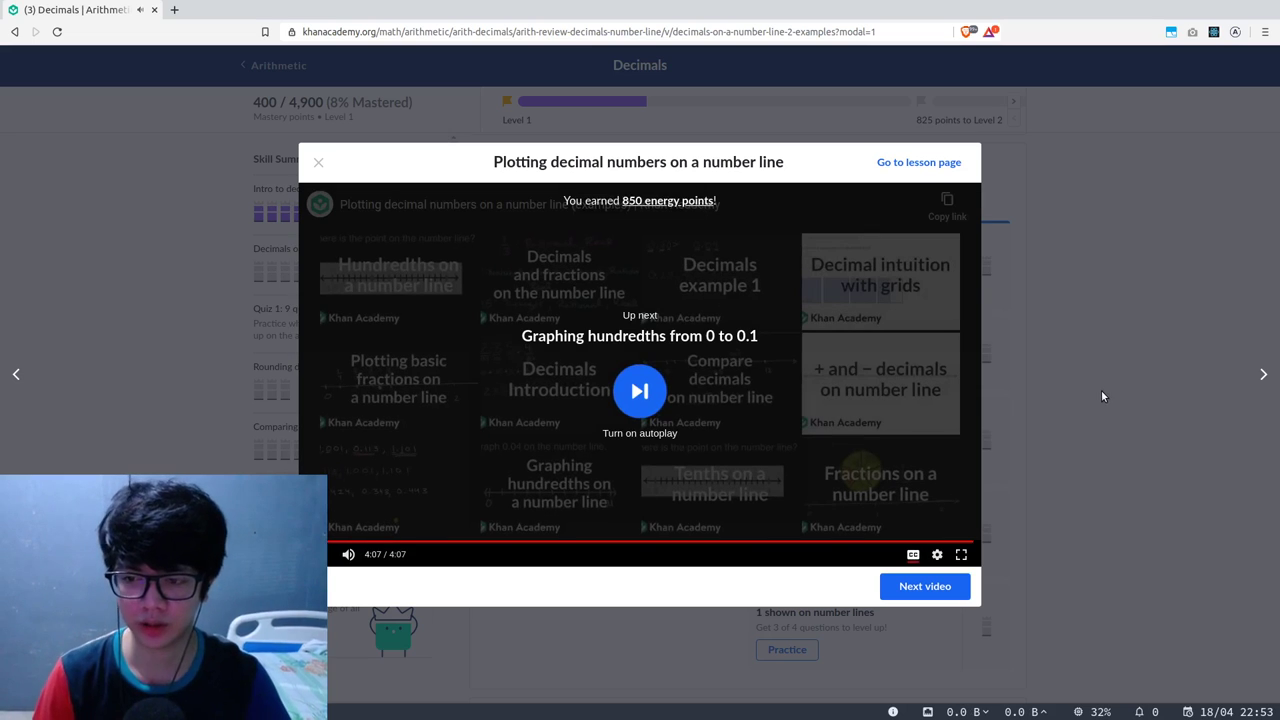
key("Escape")
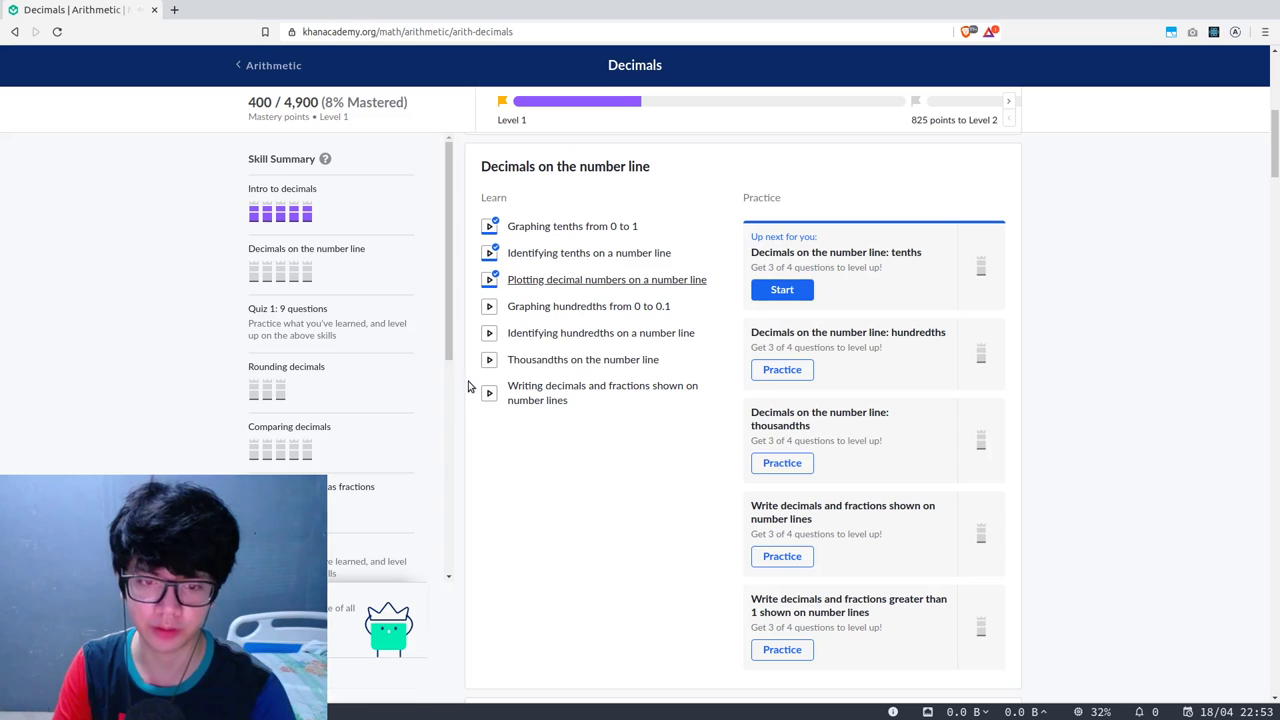
Play the "Graphing hundredths from 0 to 0.1" video to its end and open "Identifying hundredths on a number line" from the lesson list.
left_click(565, 318)
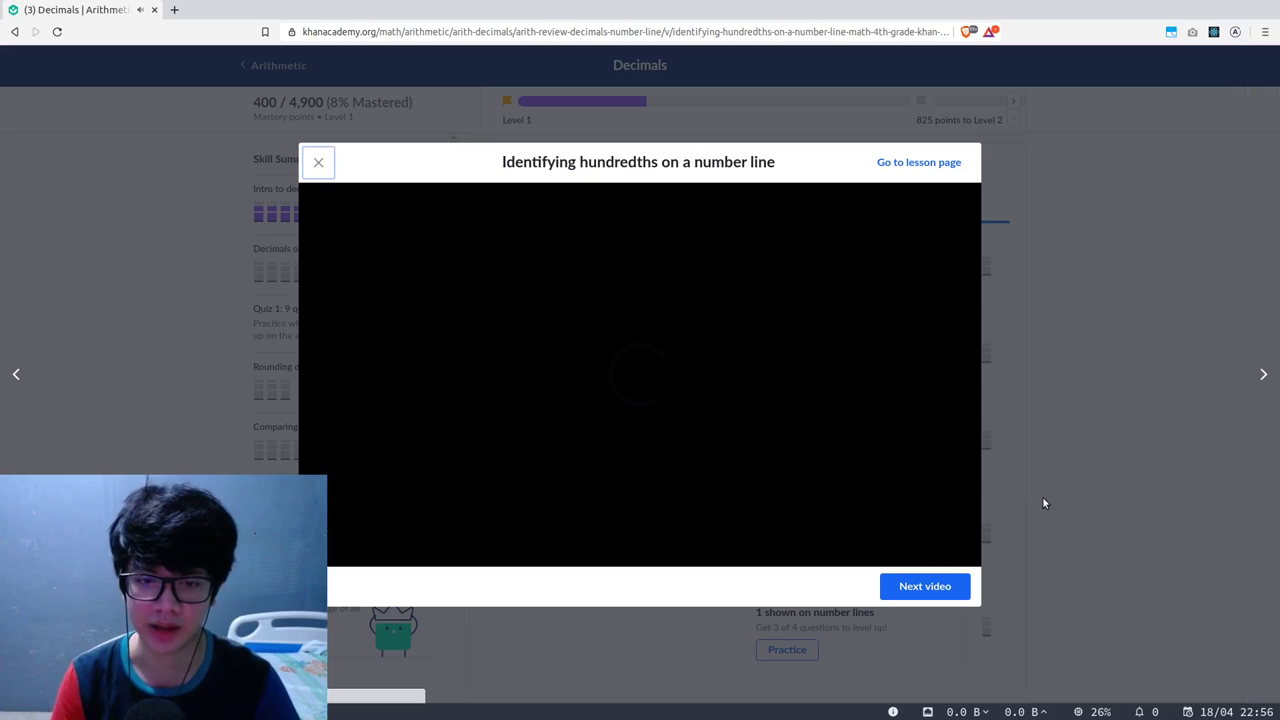
left_click(1096, 500)
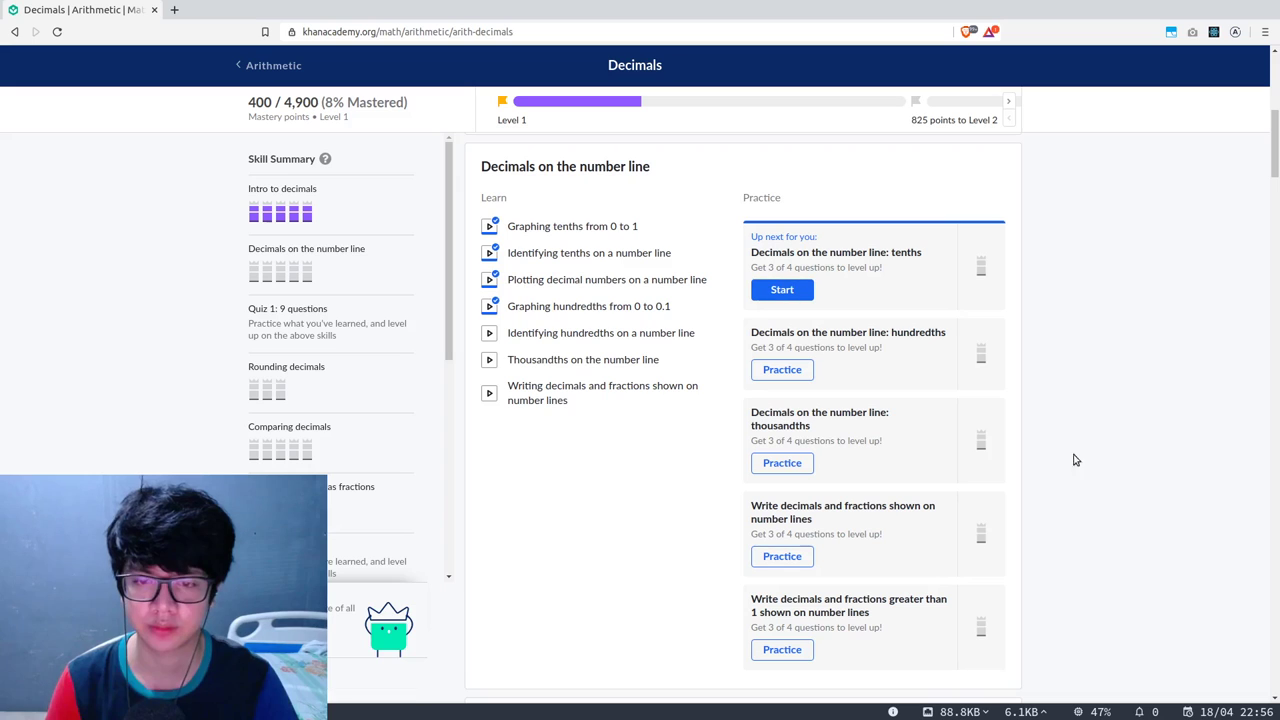
left_click(632, 346)
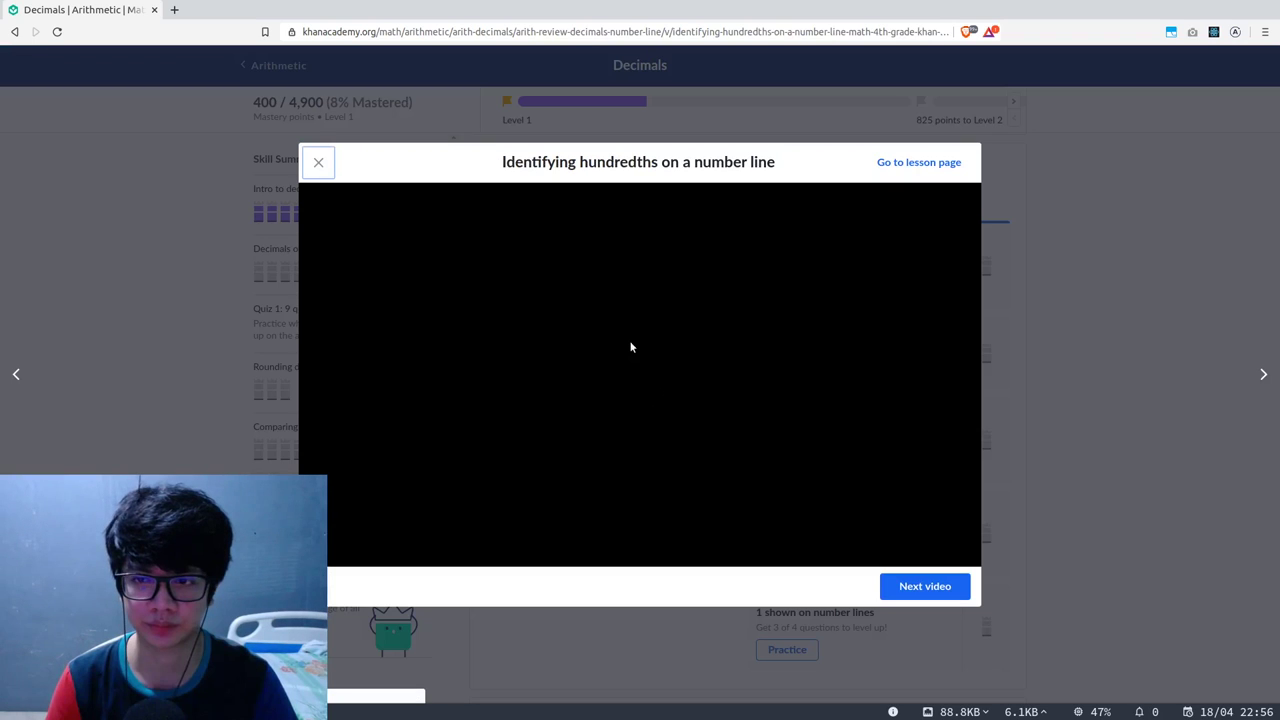